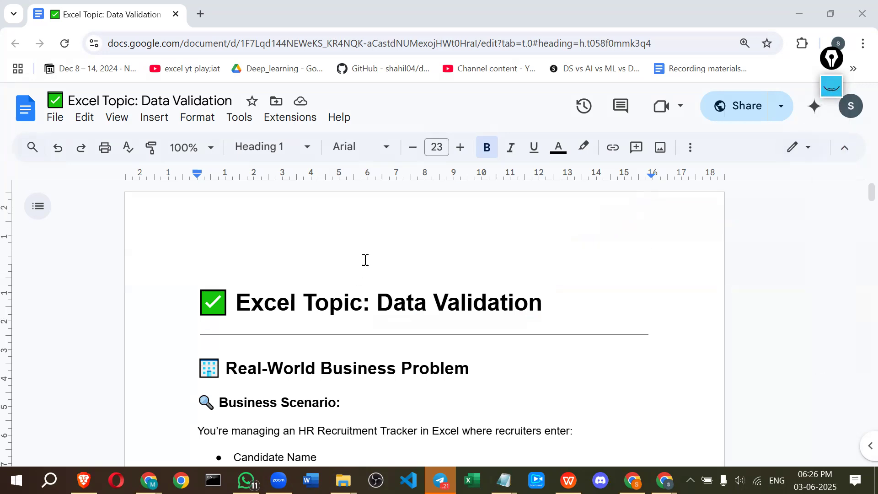
Step: Read through the HR Recruitment Tracker business scenario and the list of data-entry problems below it
scroll(363, 261, down, 3)
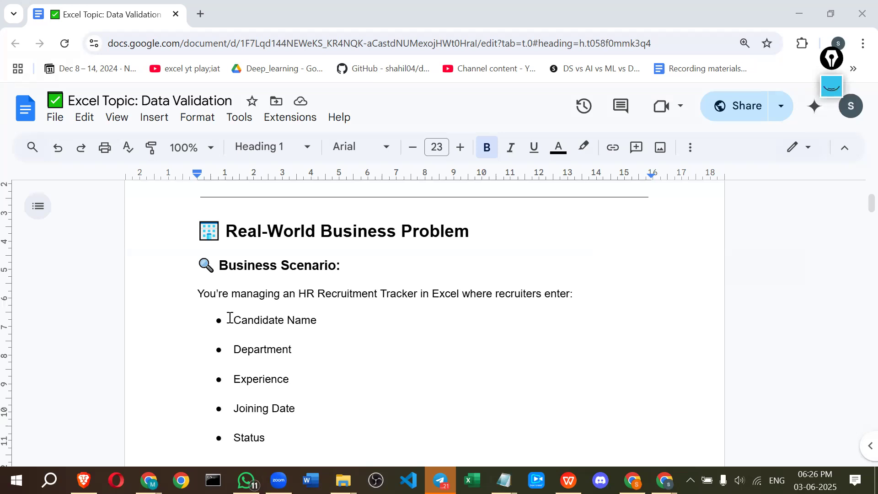
scroll(264, 288, down, 2)
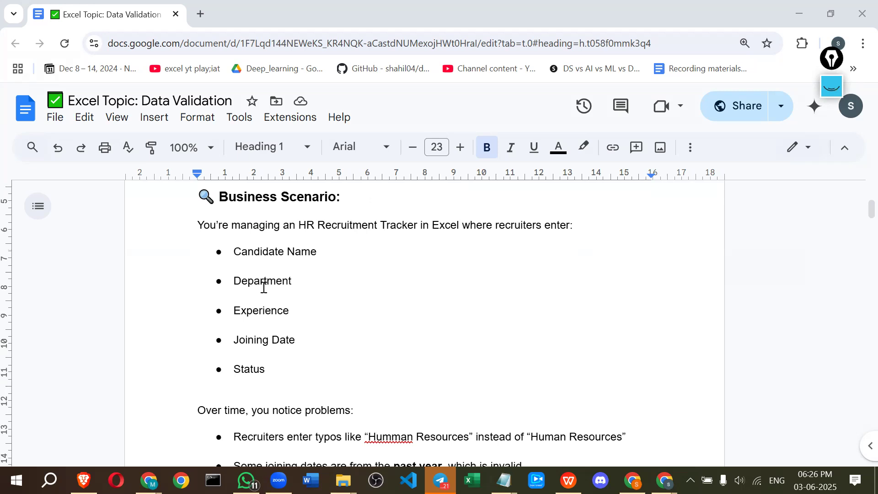
scroll(263, 287, down, 3)
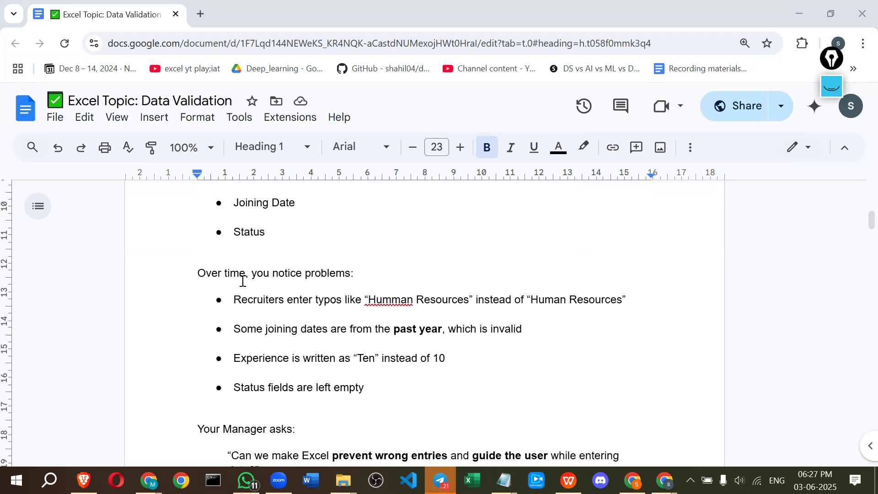
click(382, 302)
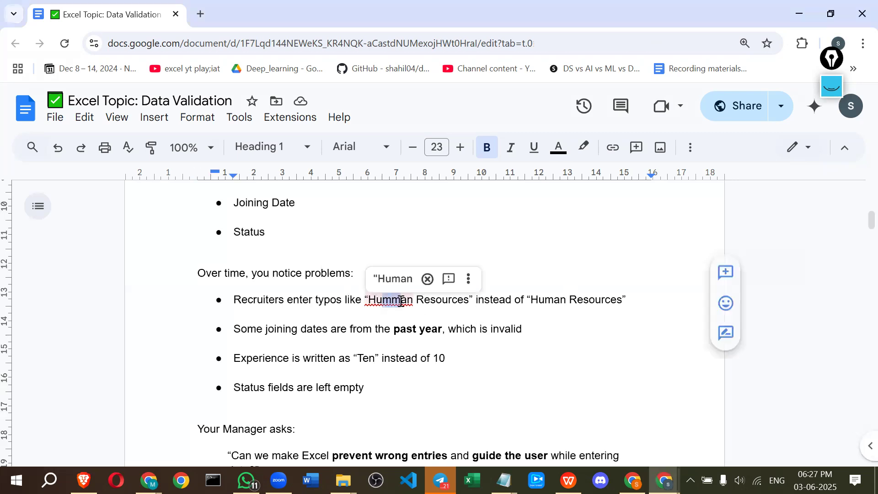
click(386, 328)
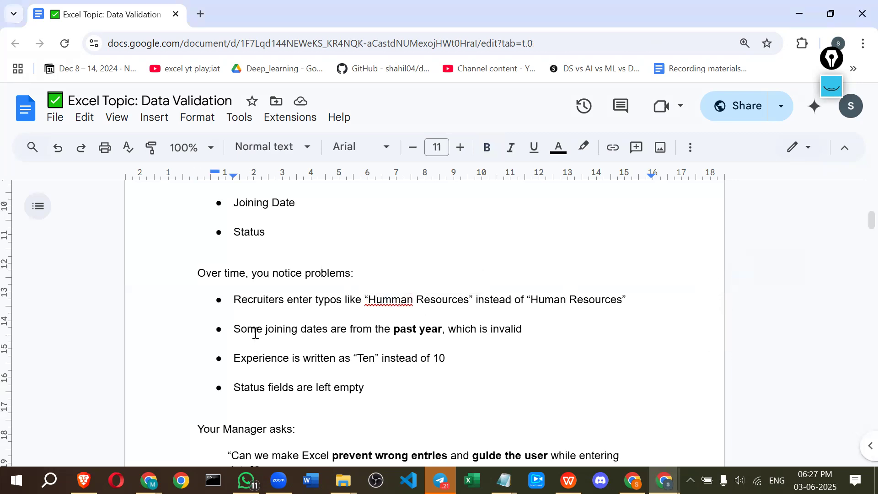
drag(257, 329, 401, 329)
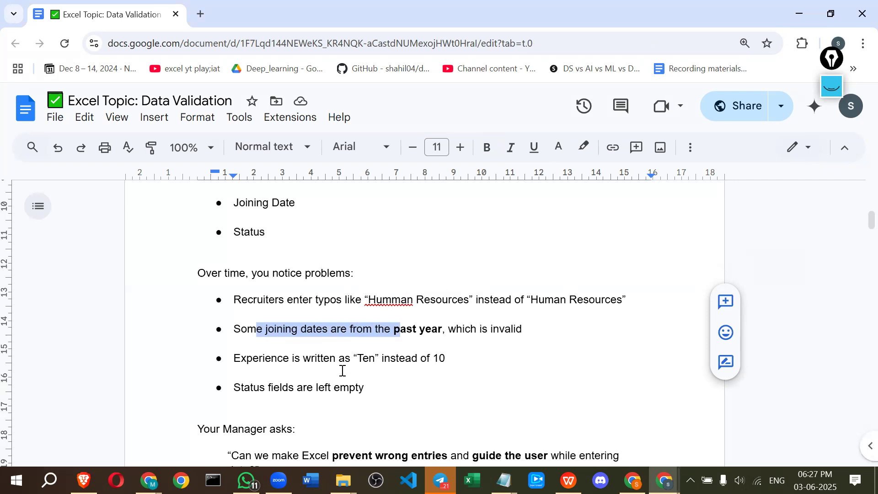
drag(351, 358, 446, 358)
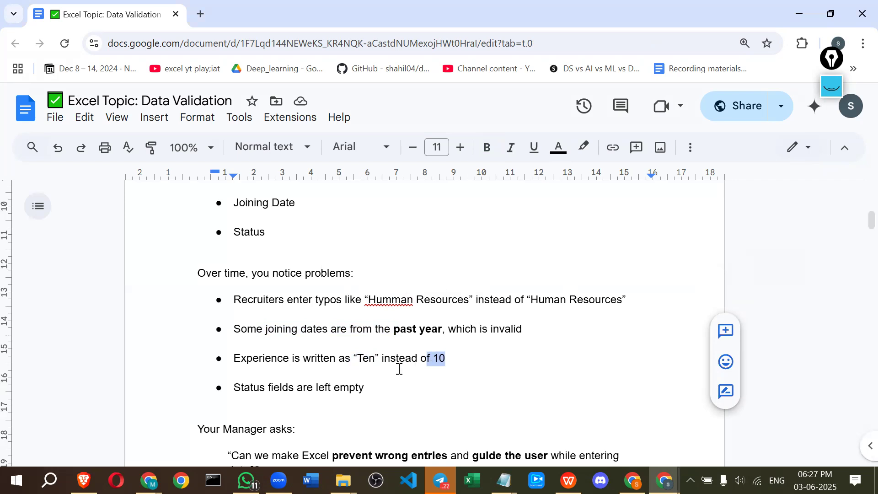
scroll(277, 391, down, 1)
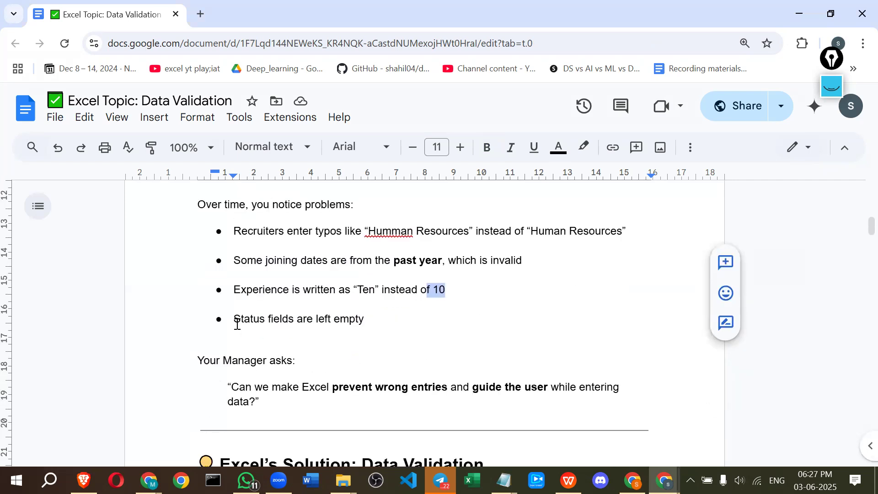
drag(234, 319, 365, 322)
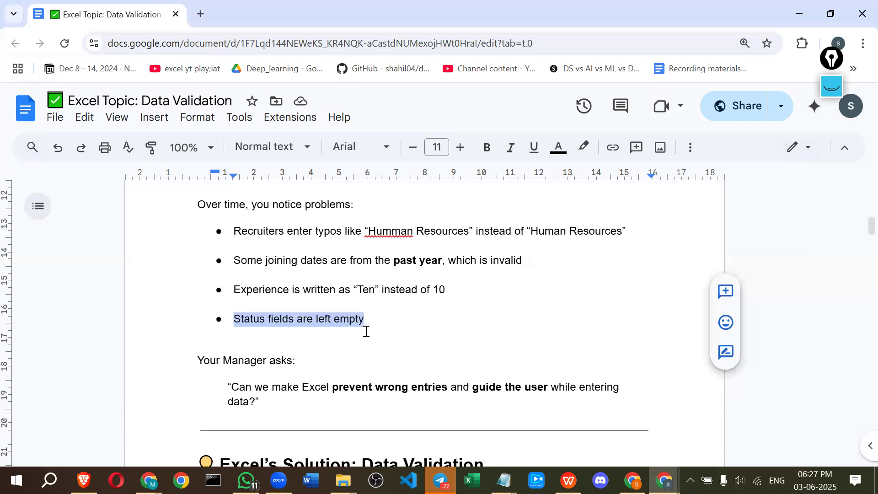
click(364, 319)
drag(359, 319, 261, 313)
click(260, 312)
scroll(261, 312, down, 2)
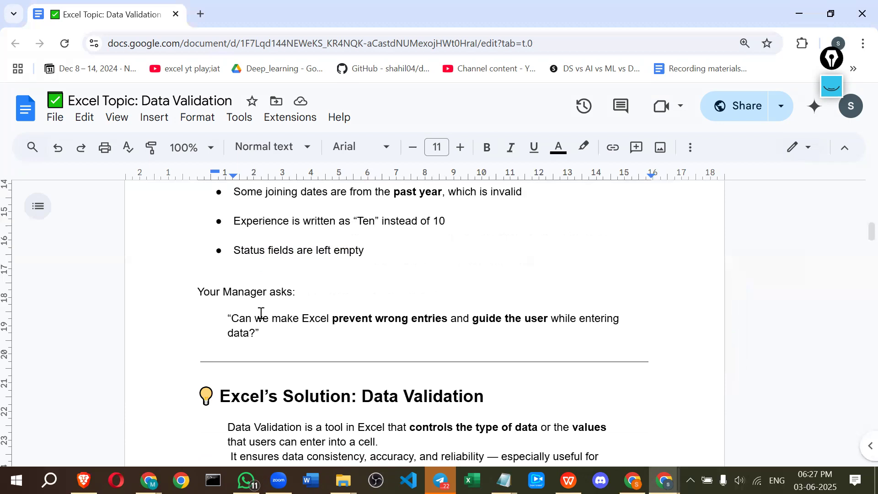
scroll(261, 313, up, 3)
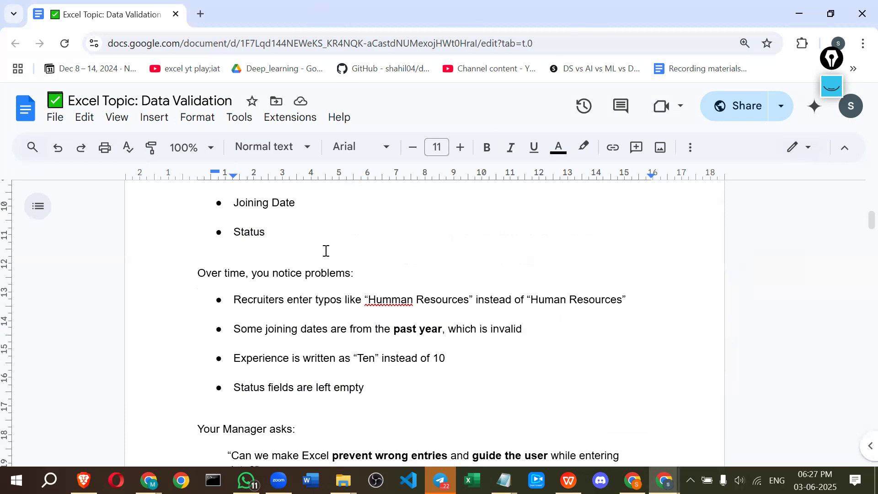
Step: Highlight the manager's question about preventing wrong entries and guiding the user while entering data
scroll(324, 249, down, 5)
drag(473, 250, 549, 250)
click(549, 250)
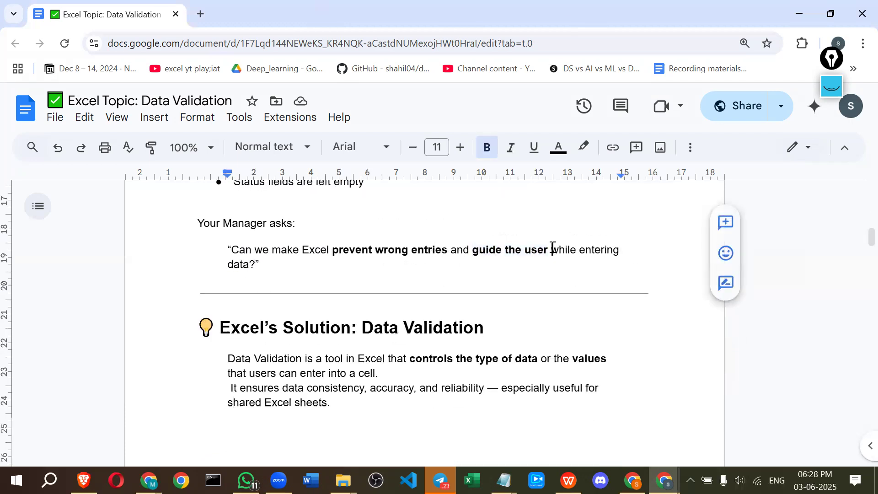
drag(230, 262, 253, 262)
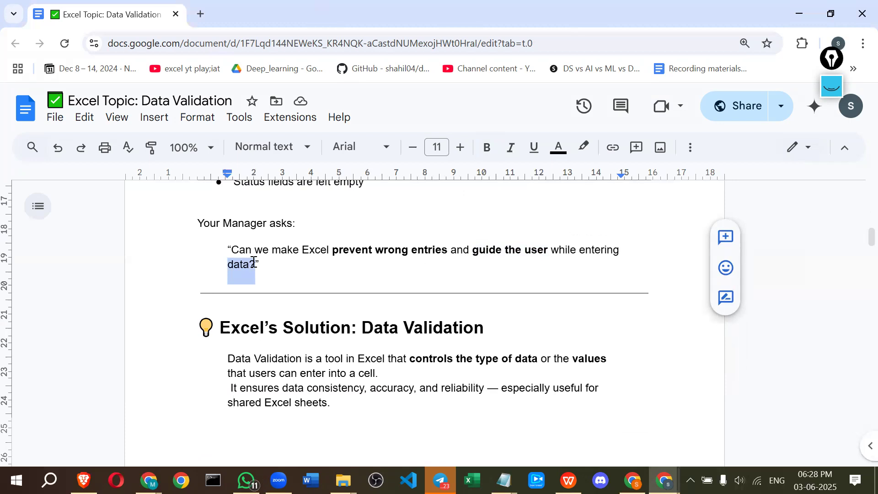
drag(261, 264, 229, 251)
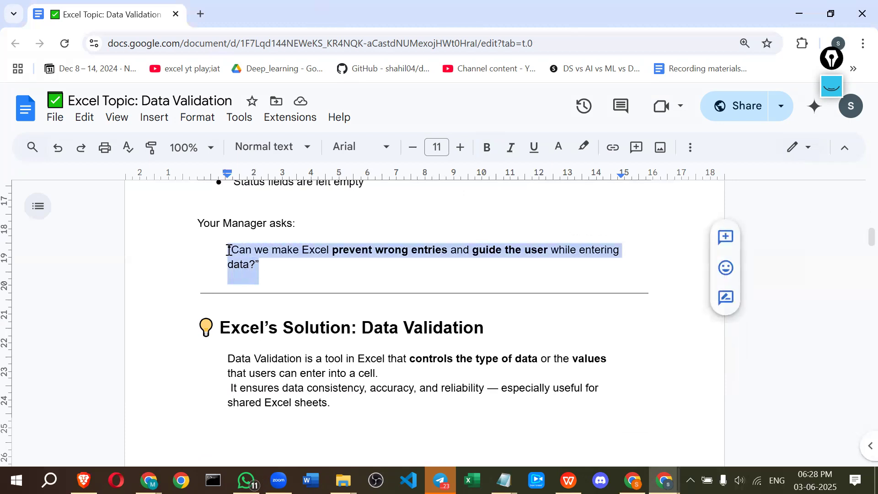
scroll(229, 250, down, 1)
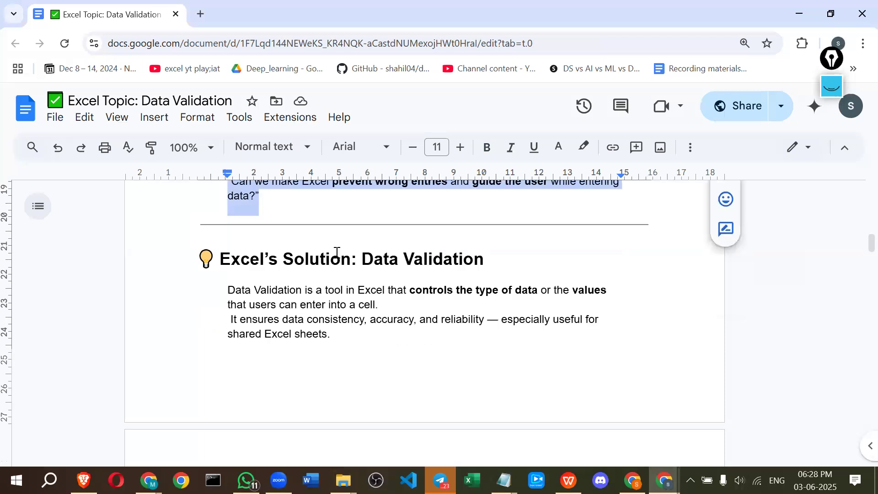
Step: Highlight "Data Validation" in the Excel's Solution heading and launch Excel in the background
click(361, 259)
shift+click(498, 258)
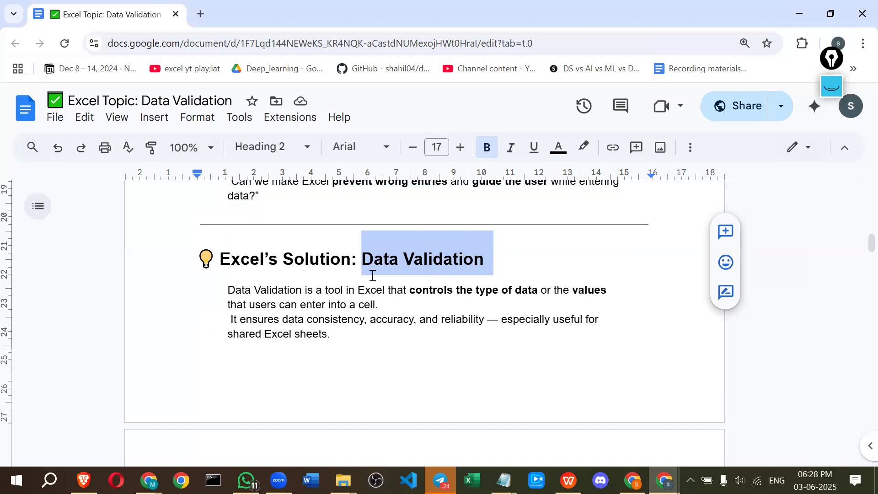
click(472, 480)
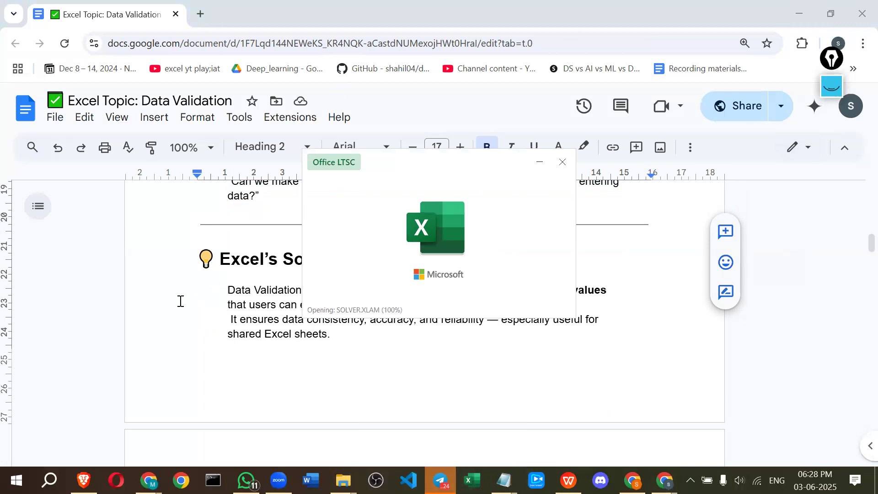
click(207, 278)
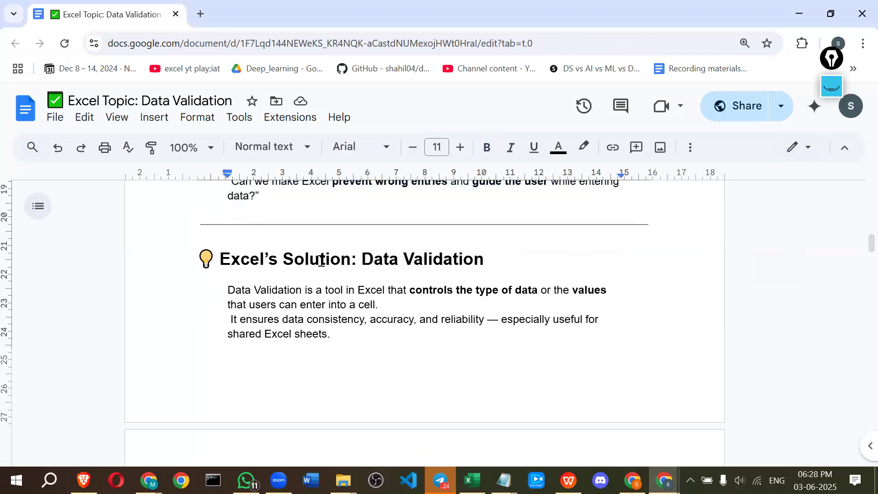
Step: Mark the Define Validation Rules row of the Concepts Table with the screen pen, underlining its purpose and the HR and IT examples
drag(361, 260, 460, 260)
click(409, 290)
scroll(364, 323, down, 8)
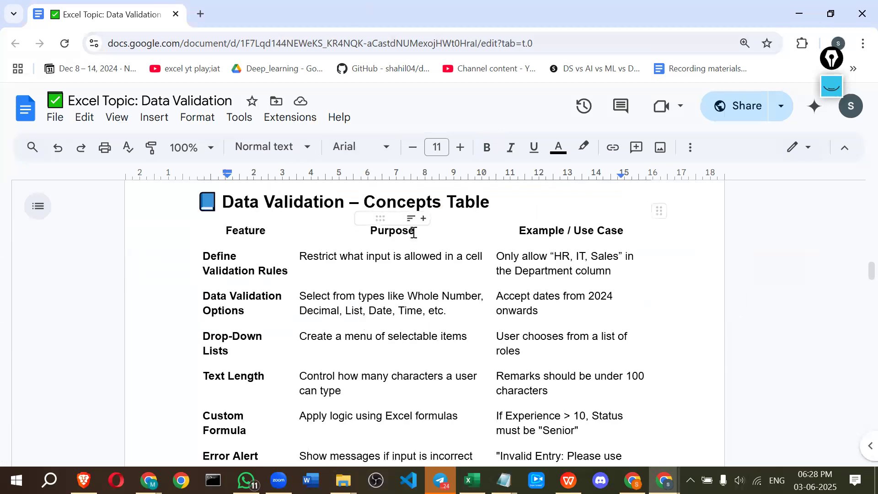
click(831, 86)
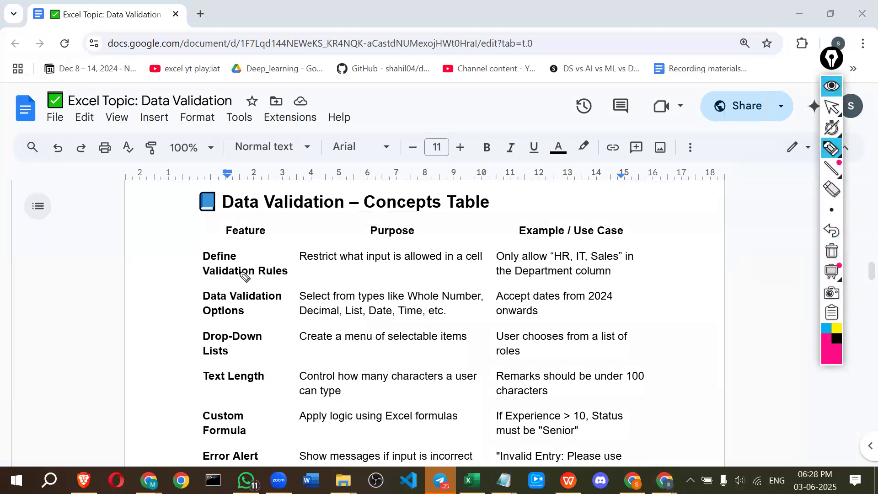
drag(222, 277, 252, 276)
drag(299, 262, 462, 260)
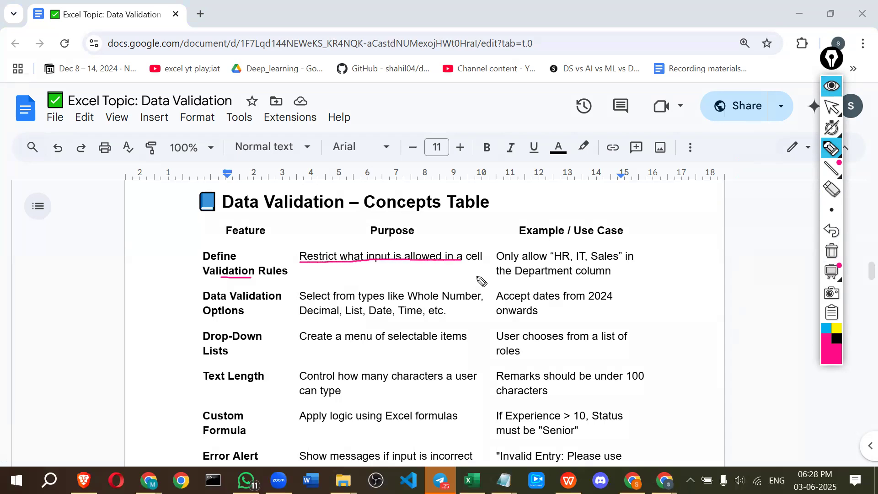
drag(559, 264, 584, 263)
mouse_move(626, 262)
mouse_down()
mouse_move(618, 269)
mouse_move(627, 275)
mouse_up()
Step: Mark the Data Validation Options row with the pen: its name, the input types and the dates from 2024 onwards
drag(199, 302, 269, 300)
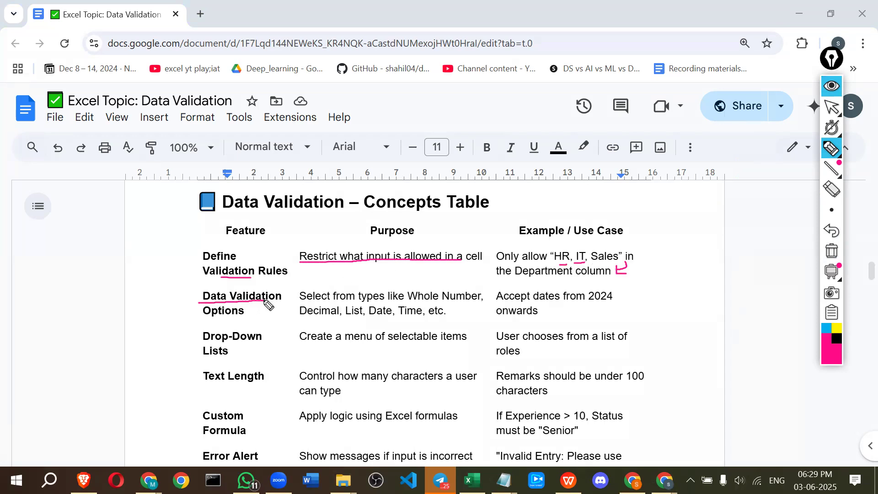
drag(206, 316, 221, 316)
drag(284, 316, 343, 315)
mouse_move(410, 273)
mouse_down()
mouse_move(415, 281)
mouse_move(425, 274)
mouse_up()
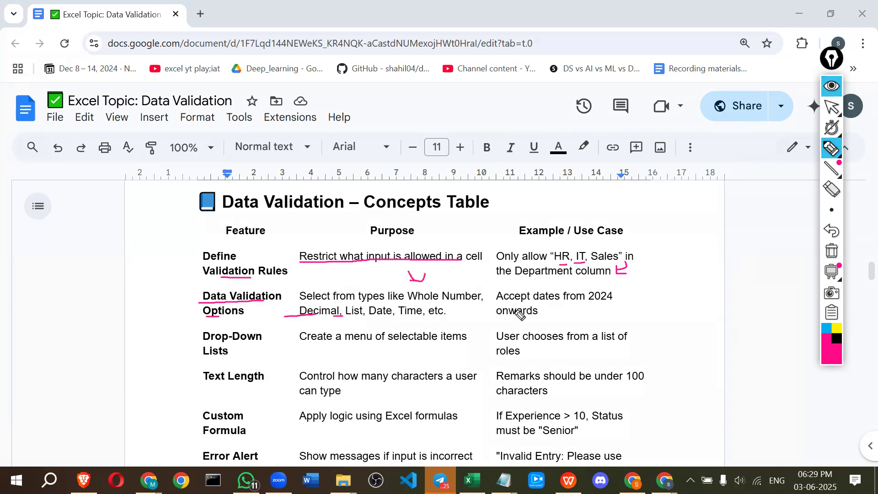
mouse_move(564, 305)
mouse_down()
mouse_move(602, 306)
mouse_move(645, 289)
mouse_move(629, 305)
mouse_up()
drag(534, 317, 551, 320)
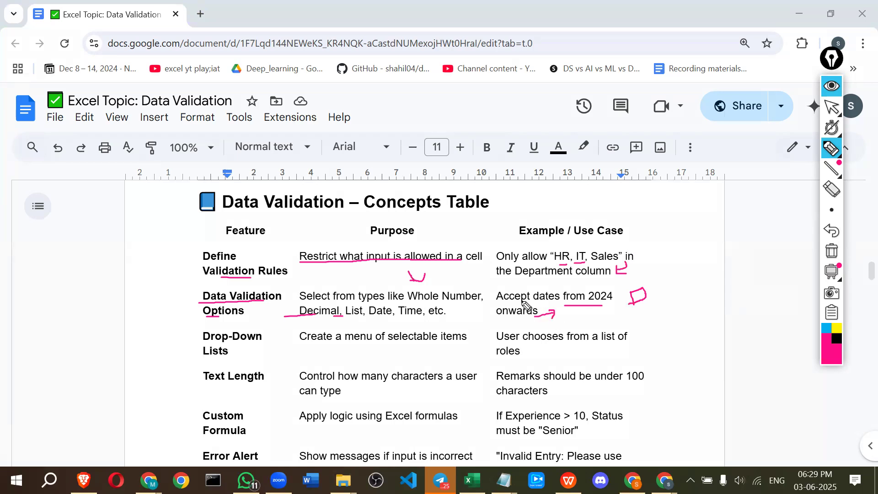
Step: Underline Drop-Down Lists and Custom Formula, circle Text Length, and outline the example linking Experience > 10 to "Senior"
drag(200, 361, 241, 361)
mouse_move(201, 382)
mouse_down()
mouse_move(242, 387)
mouse_move(278, 379)
mouse_move(234, 365)
mouse_move(208, 367)
mouse_move(199, 382)
mouse_move(169, 375)
mouse_move(183, 383)
mouse_up()
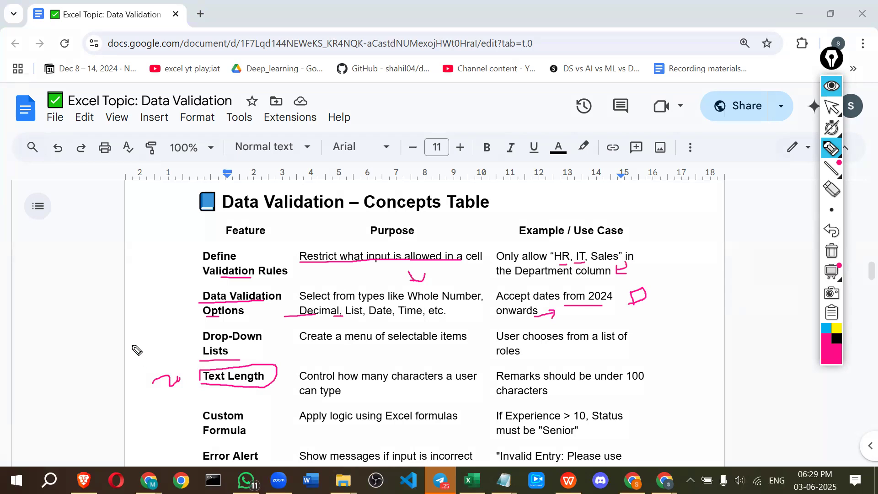
drag(182, 439, 224, 439)
mouse_move(505, 424)
mouse_down()
mouse_move(589, 424)
mouse_move(586, 409)
mouse_move(561, 406)
mouse_move(521, 418)
mouse_move(551, 440)
mouse_move(577, 428)
mouse_move(507, 420)
mouse_move(492, 425)
mouse_move(498, 436)
mouse_up()
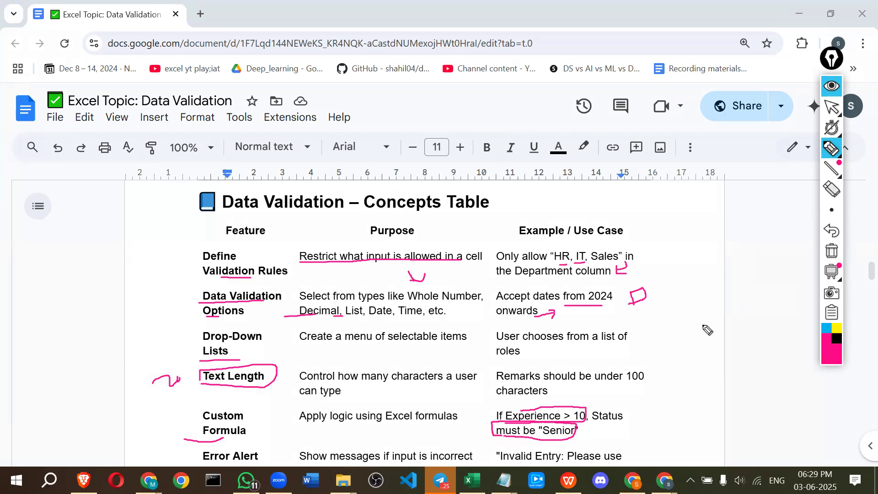
Step: Return to the normal cursor and erase all pen marks from the screen
mouse_move(829, 145)
click(831, 106)
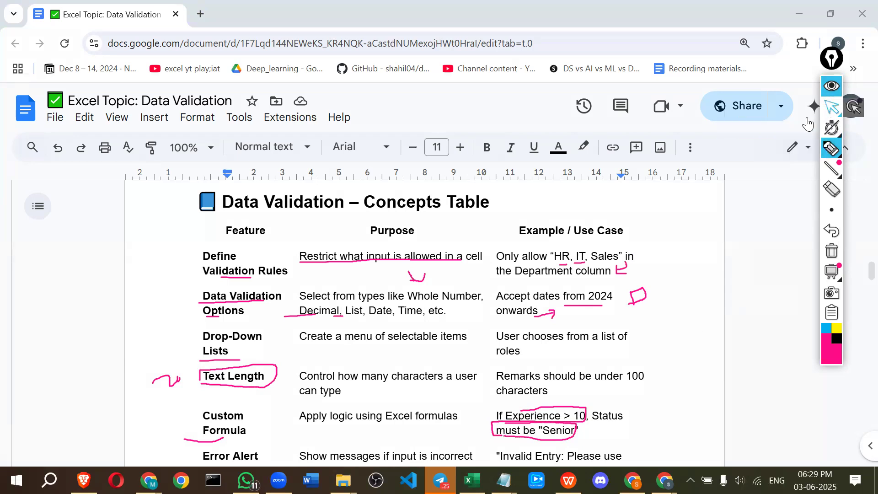
scroll(320, 340, down, 3)
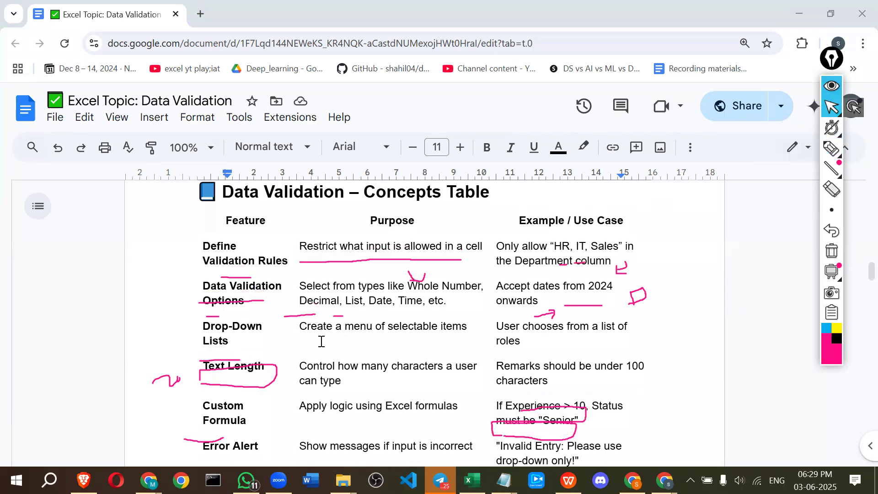
click(831, 250)
Step: Pen-mark the Error Alert example and the Input Message and Validate Worksheet rows, then put the annotation tools away
scroll(392, 376, down, 3)
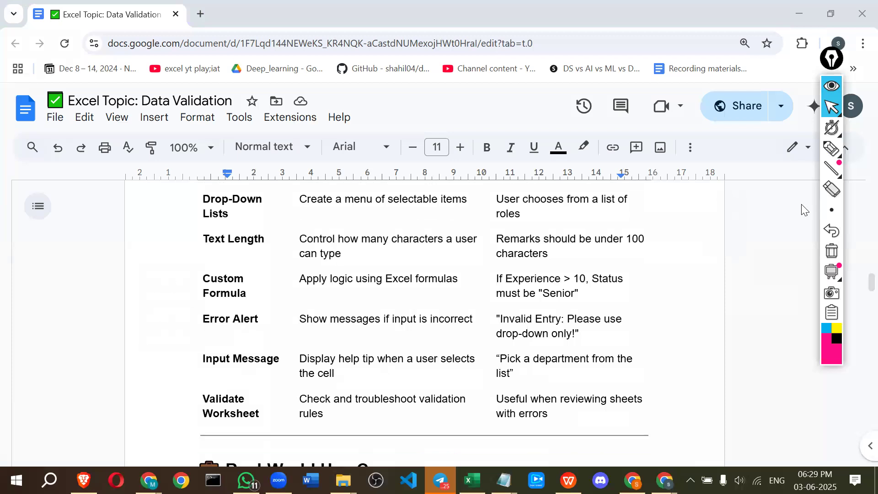
click(831, 148)
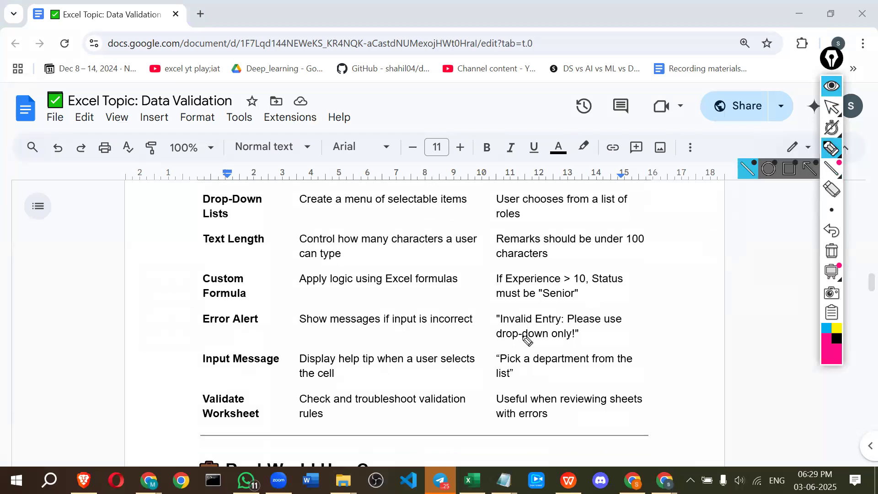
drag(496, 342, 567, 342)
drag(184, 367, 273, 366)
drag(370, 367, 422, 359)
drag(379, 380, 407, 369)
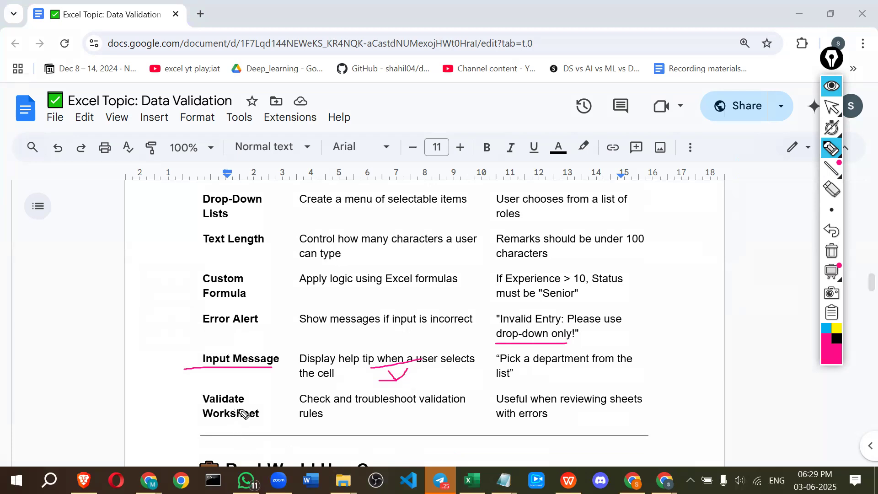
mouse_move(300, 406)
mouse_down()
mouse_move(328, 405)
mouse_move(346, 417)
mouse_up()
click(834, 91)
Step: Review the Real-World Use Cases table and highlight the Attendance Sheet outcome "Avoid wrong time entries"
scroll(517, 356, down, 5)
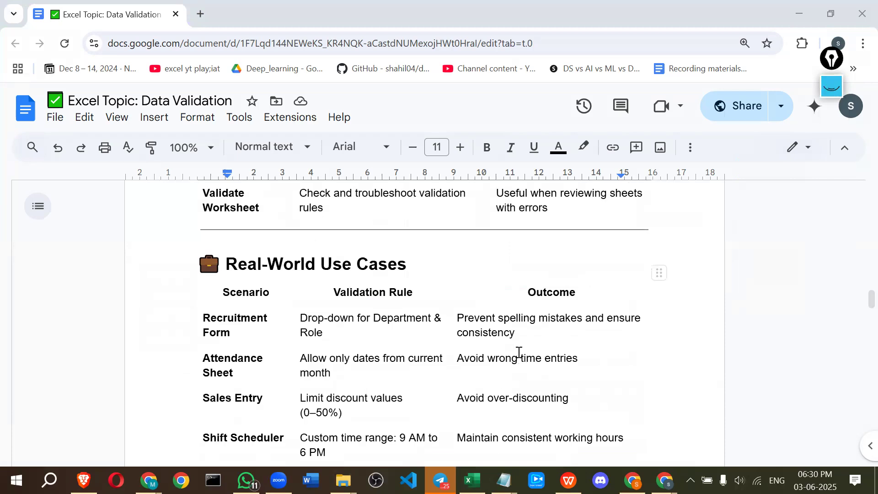
scroll(530, 347, down, 2)
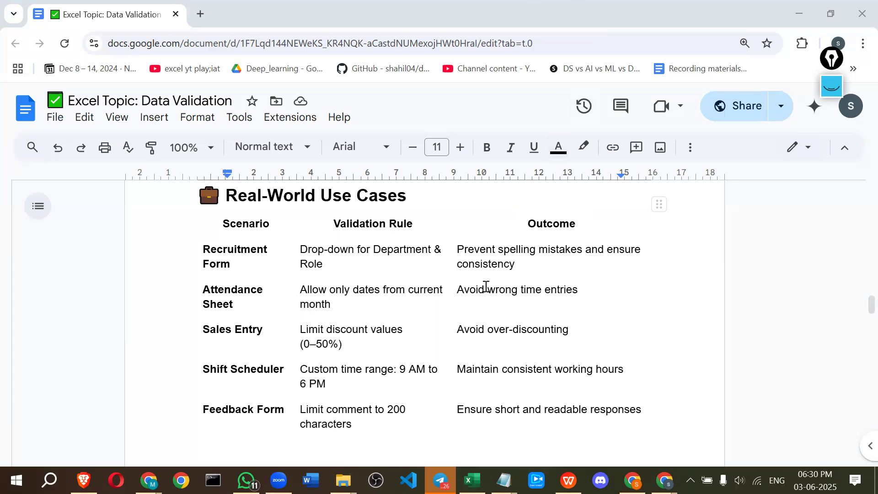
drag(462, 293, 576, 298)
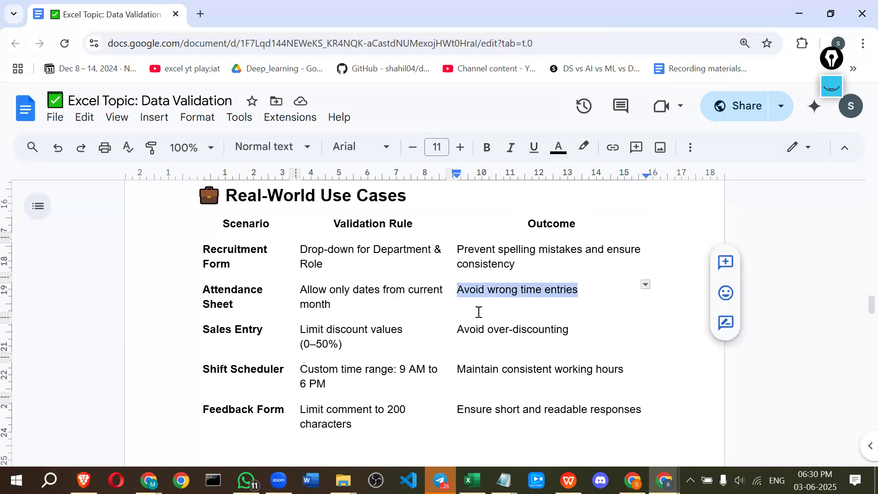
click(353, 317)
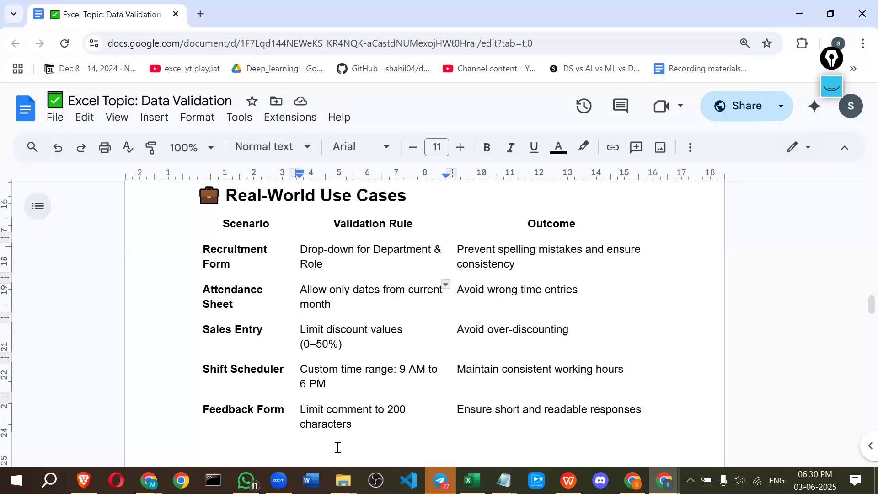
Step: Highlight the 200-character limit in the Feedback Form rule and review the Step-by-Step Guide table
scroll(296, 389, down, 2)
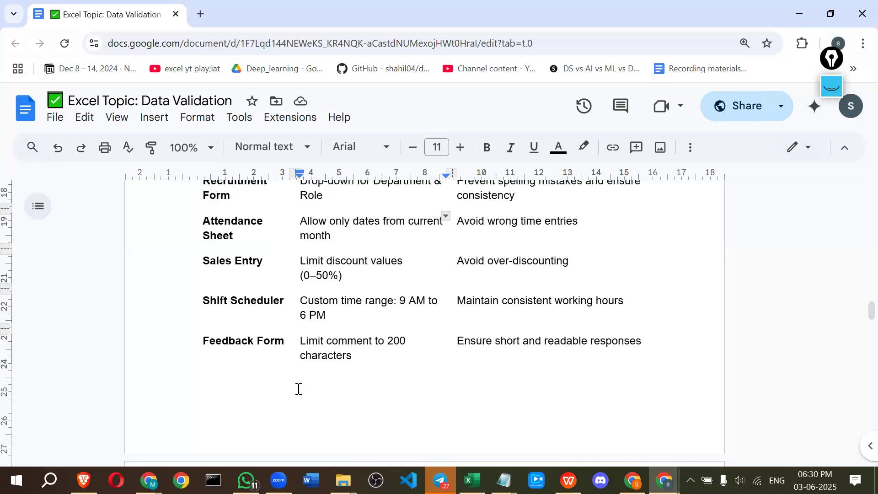
drag(386, 341, 413, 349)
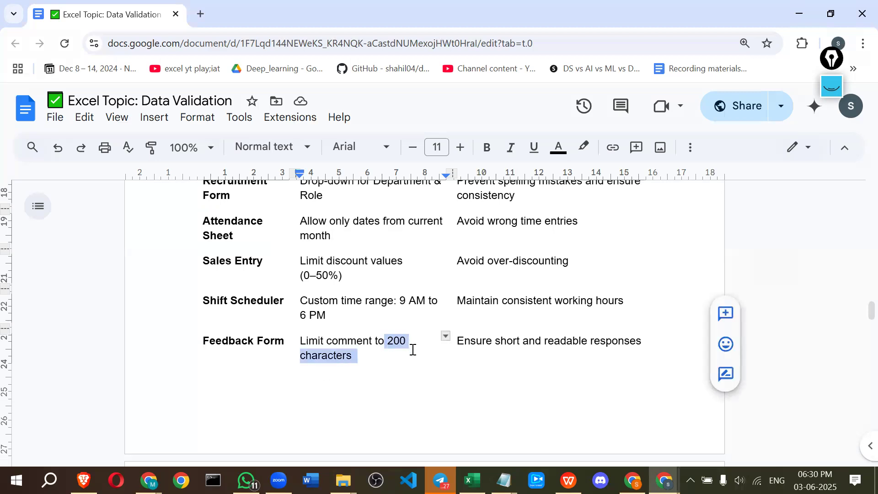
click(255, 357)
drag(346, 342, 386, 356)
scroll(386, 356, down, 7)
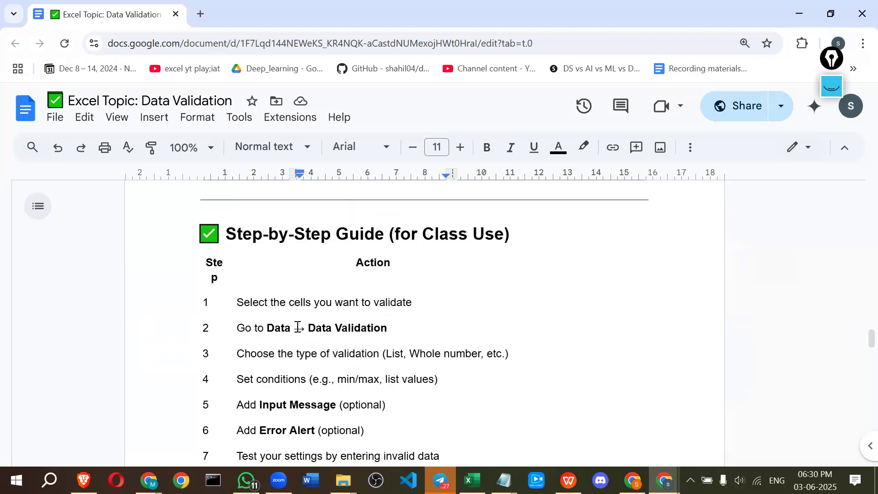
scroll(379, 272, down, 1)
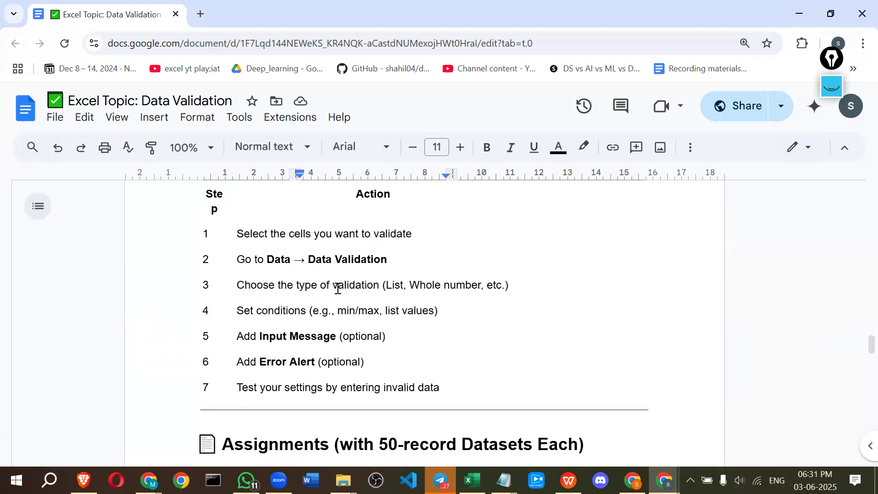
Step: Switch to Excel, create a blank workbook and maximize its window
click(472, 480)
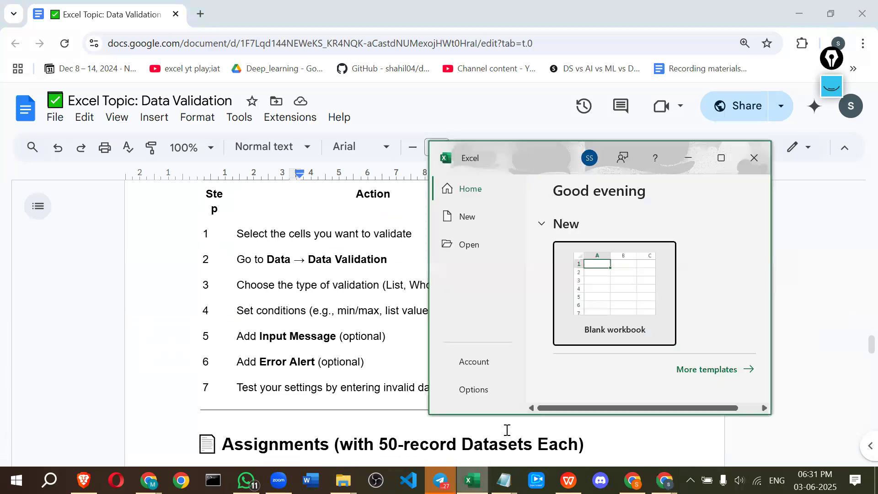
click(602, 285)
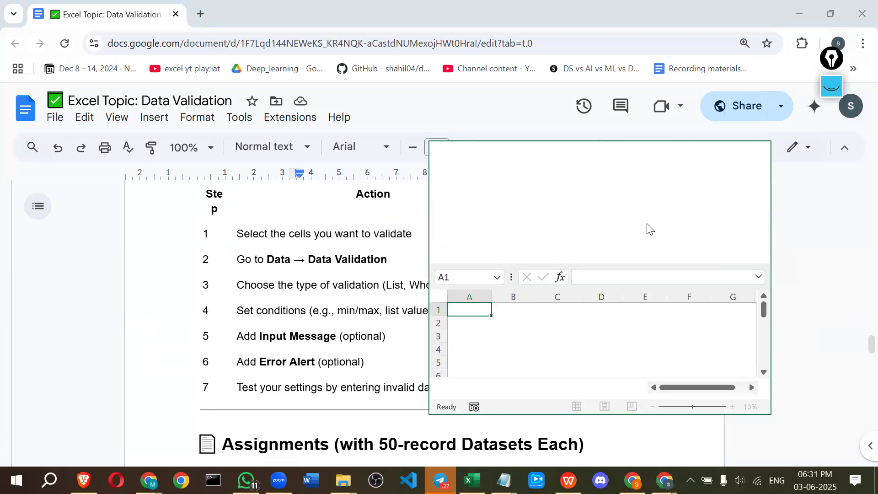
click(721, 160)
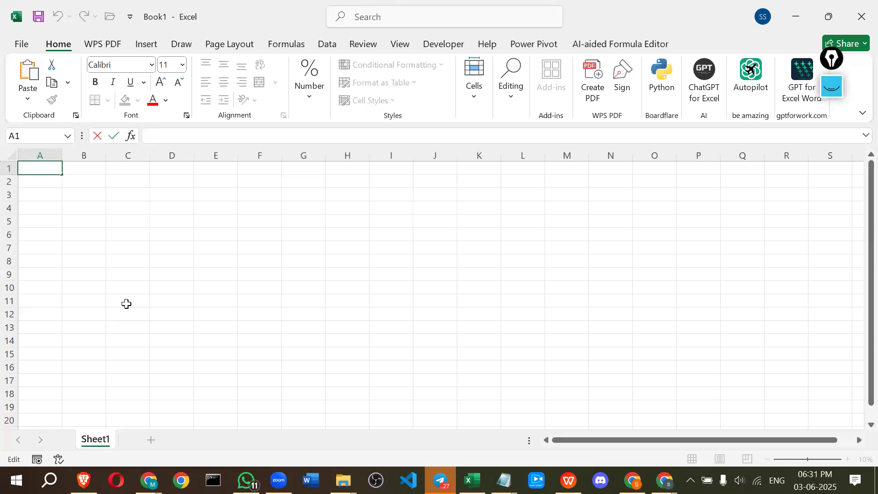
Step: Enter the column headers Name, dep, join date and des in cells A1 to D1
text(Name)
key(Tab)
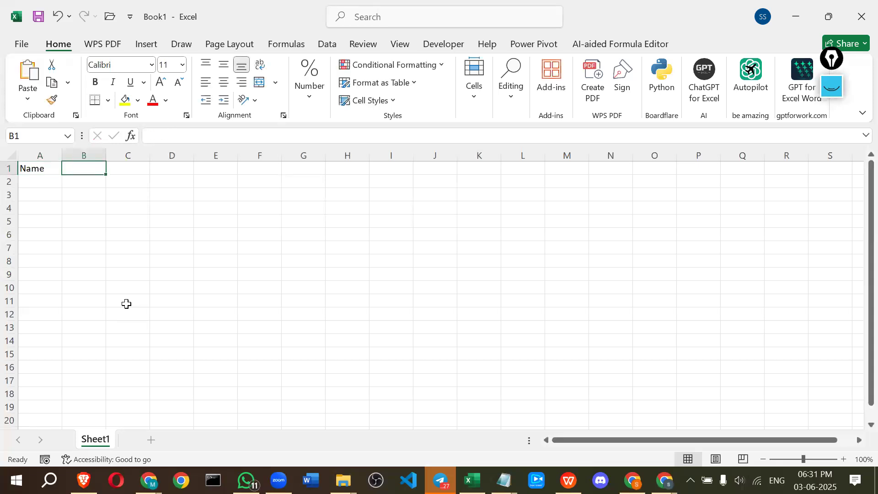
text(dep)
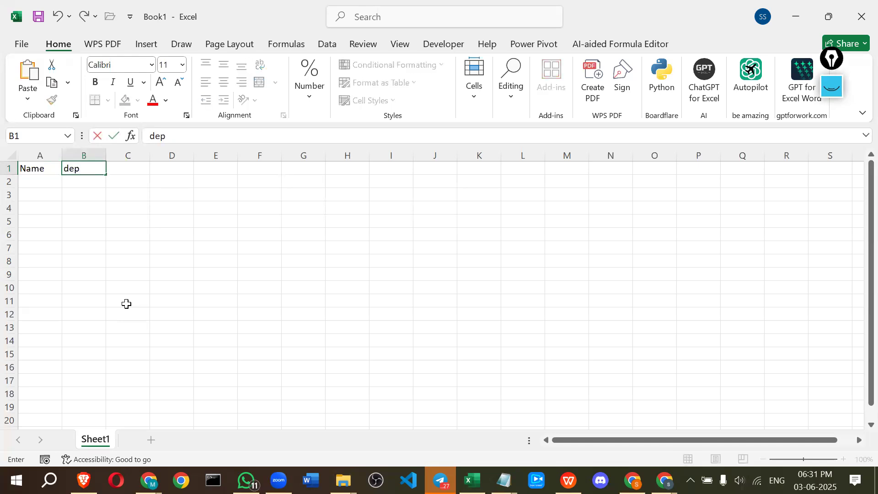
key(Tab)
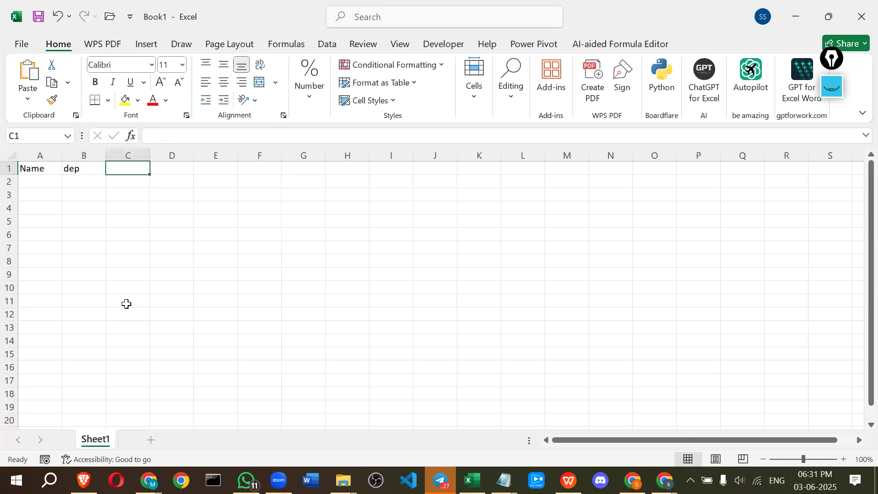
text(join date)
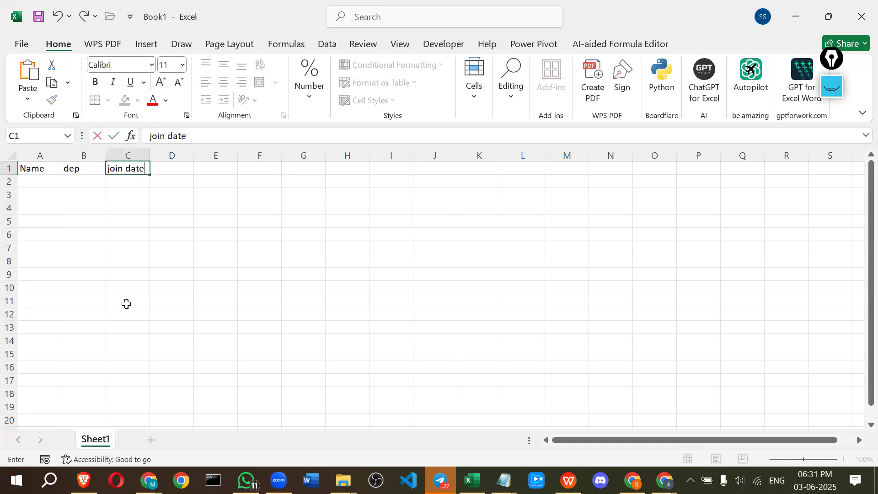
key(Tab)
text(de)
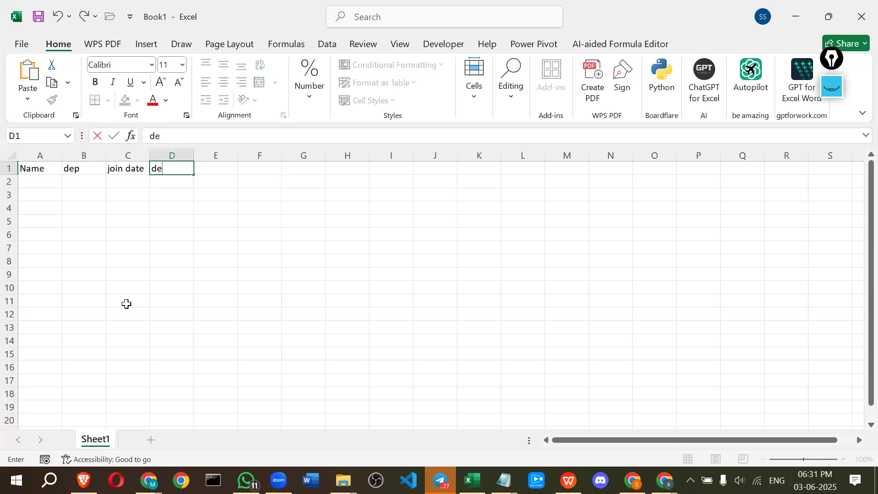
text(s)
key(Tab)
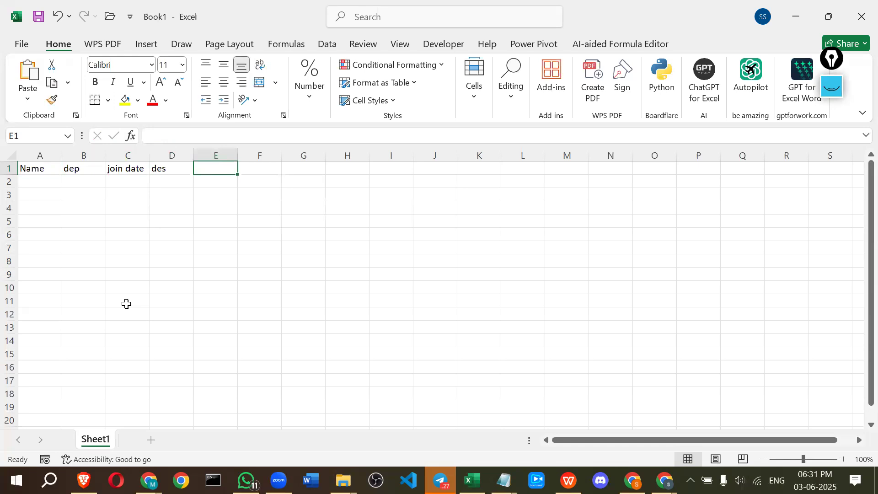
Step: Fill row 2 with the first employee's name, department it and join date 23-02-2025
click(51, 183)
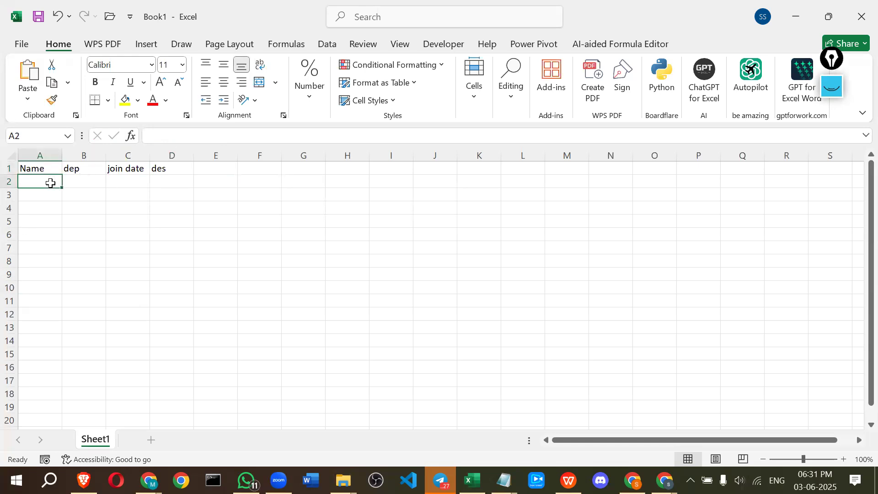
text(raj)
key(Tab)
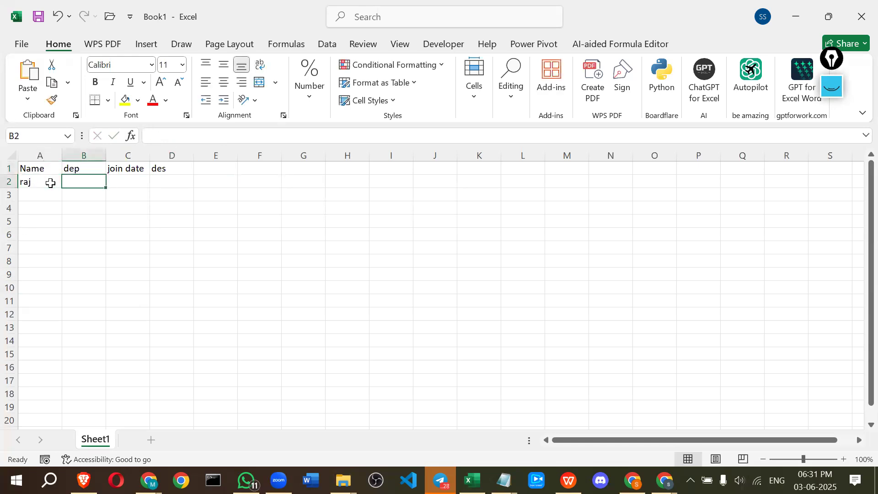
text(it)
key(Tab)
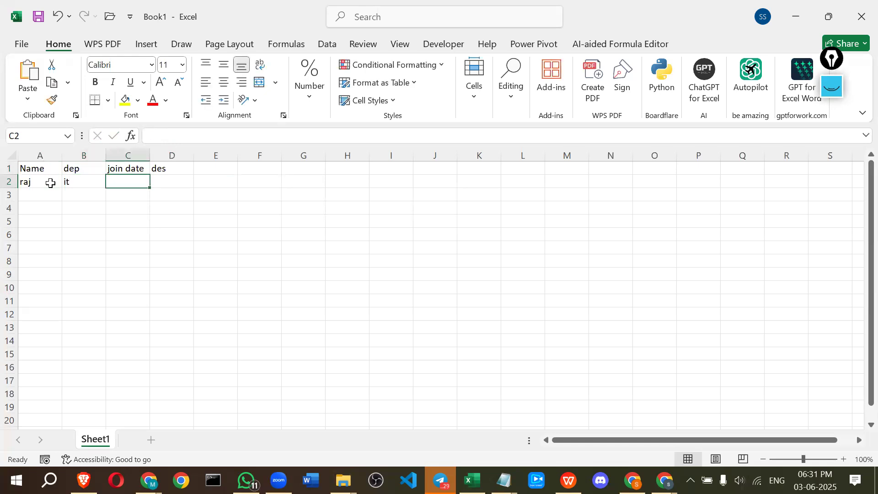
text(23-02-2025)
key(ctrl+Return)
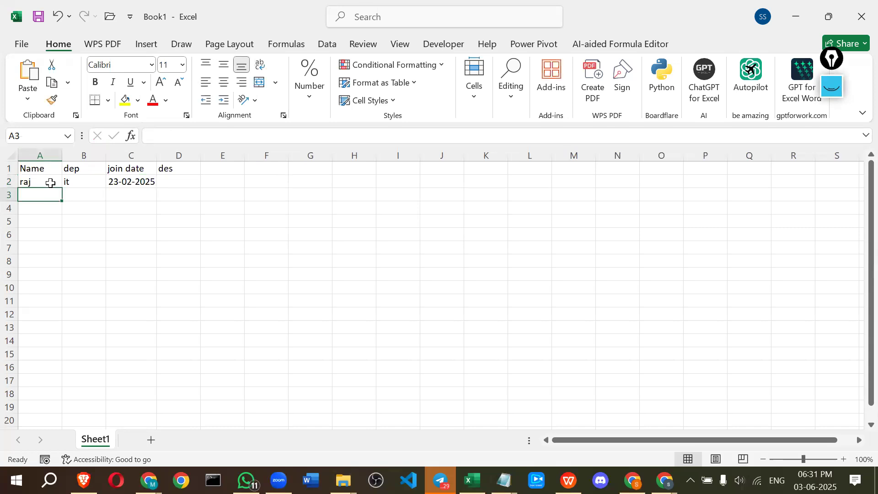
Step: Fill row 3 with the second employee's name, department sale and join date 21-12-2024
text(deep)
key(Tab)
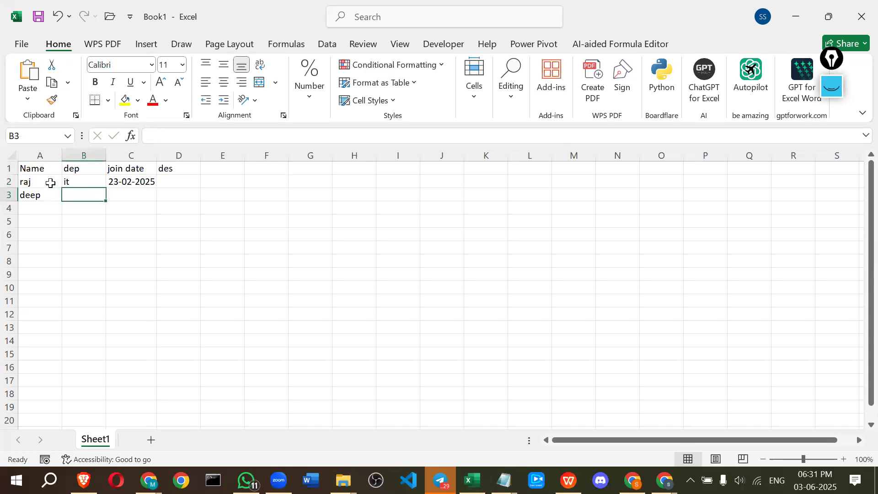
text(sale)
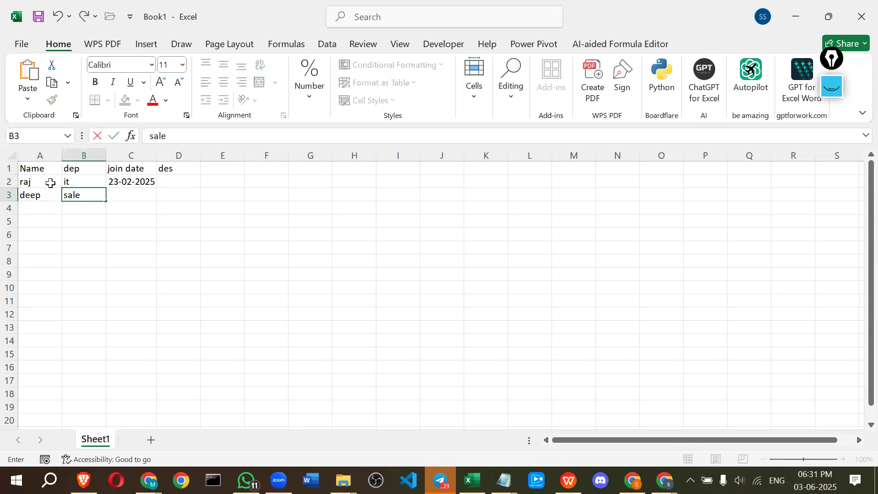
key(Tab)
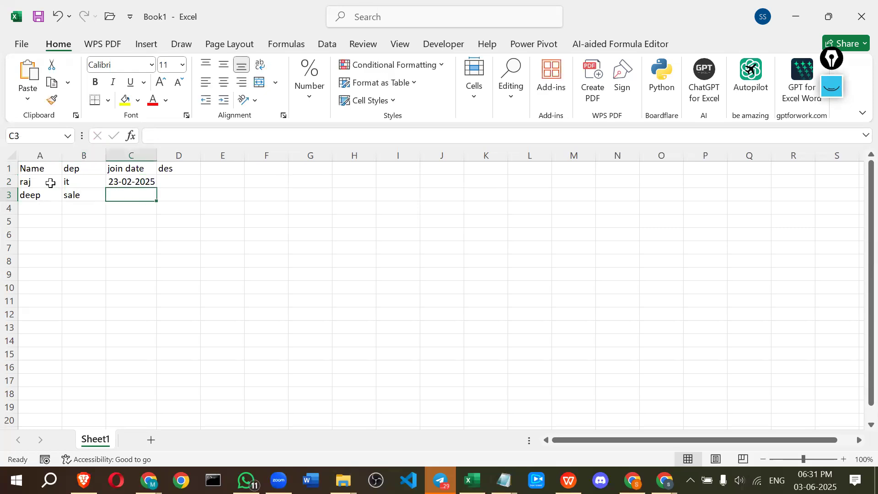
text(21-)
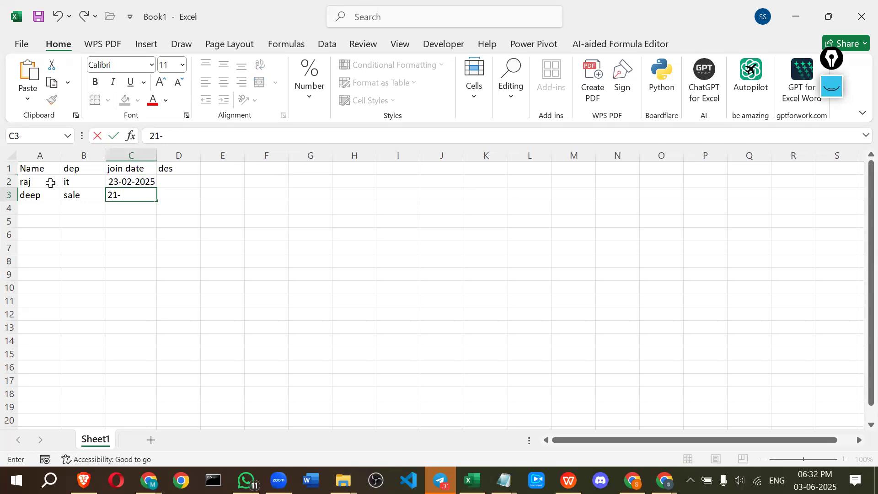
text(12-2024)
key(Return)
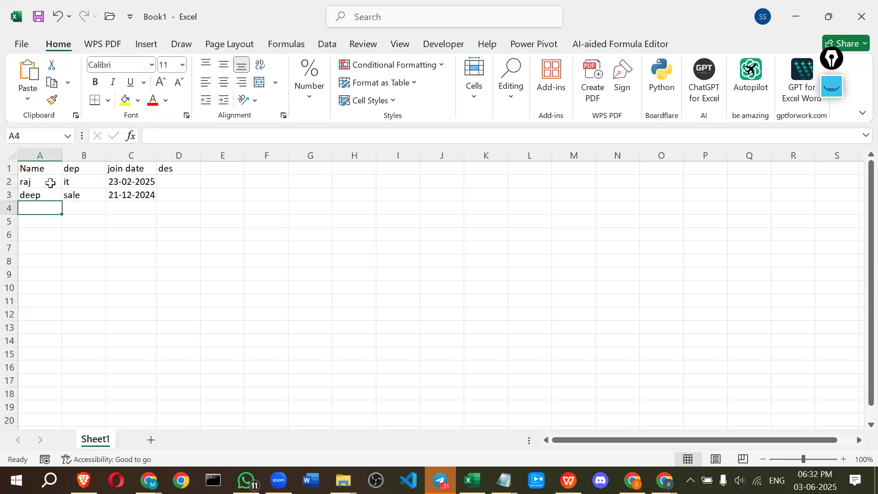
Step: Fill row 4 with the third employee's name, department hr and join date 31-06-2025
text(ram)
key(Tab)
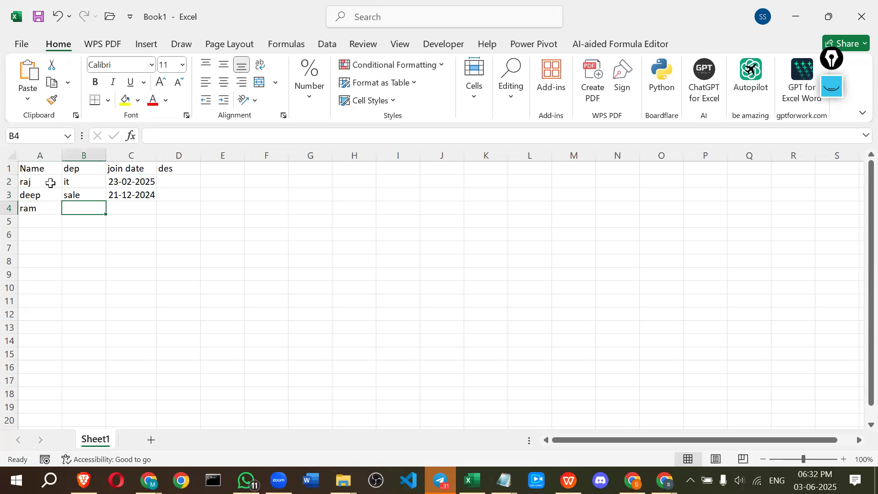
text(hr)
key(Tab)
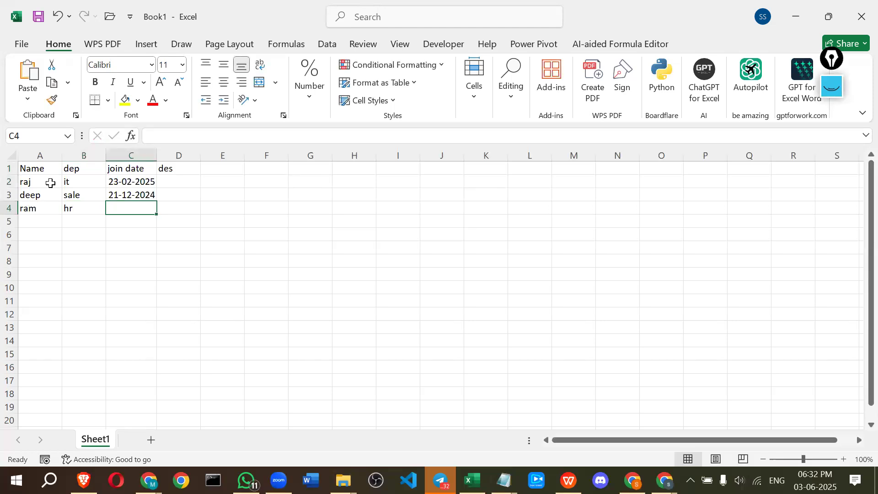
text(31-)
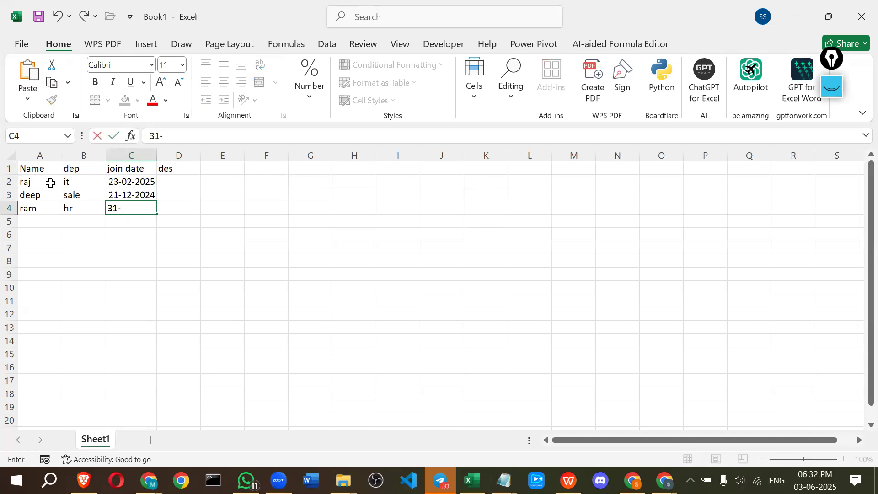
text(06-2025)
key(Return)
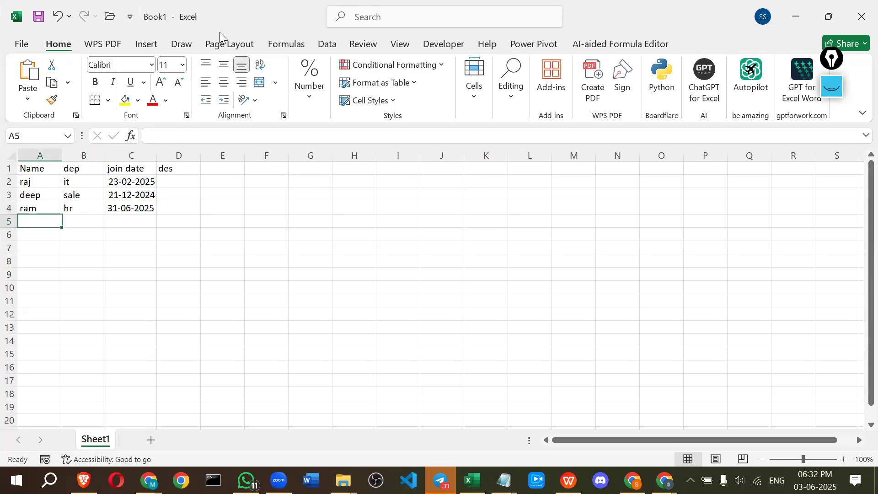
Step: Fill the des column in D2 to D4 with senior, junior and manager
click(171, 184)
text(se)
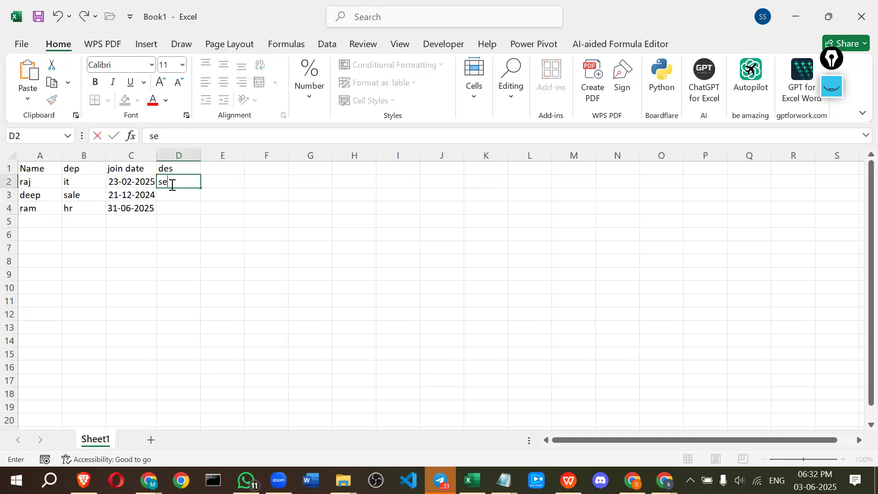
text(nior)
key(Return)
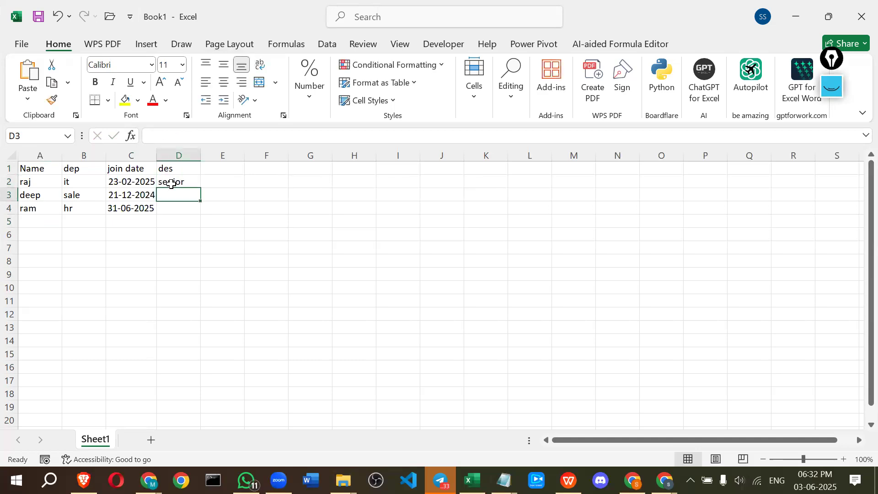
text(juni)
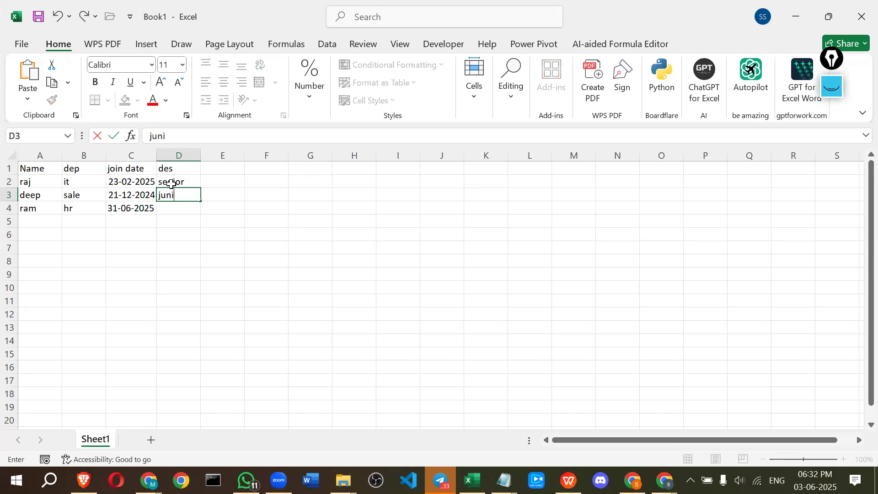
text(or)
key(Return)
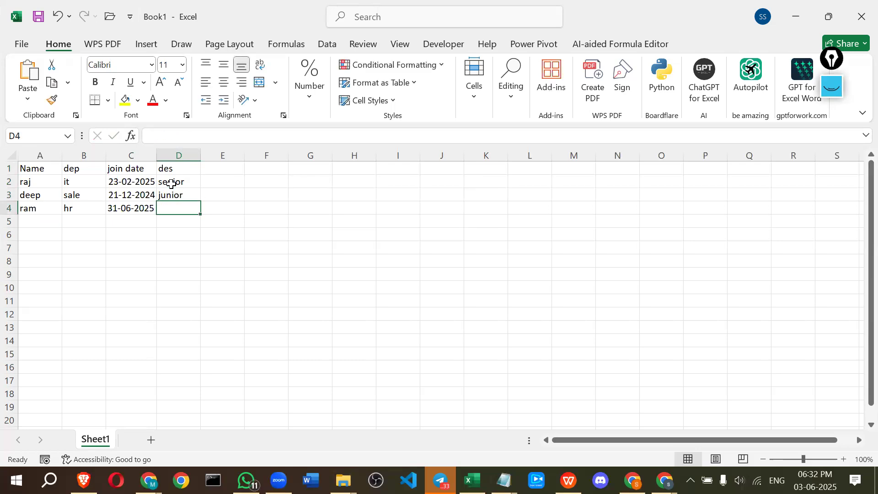
text(manager)
key(Return)
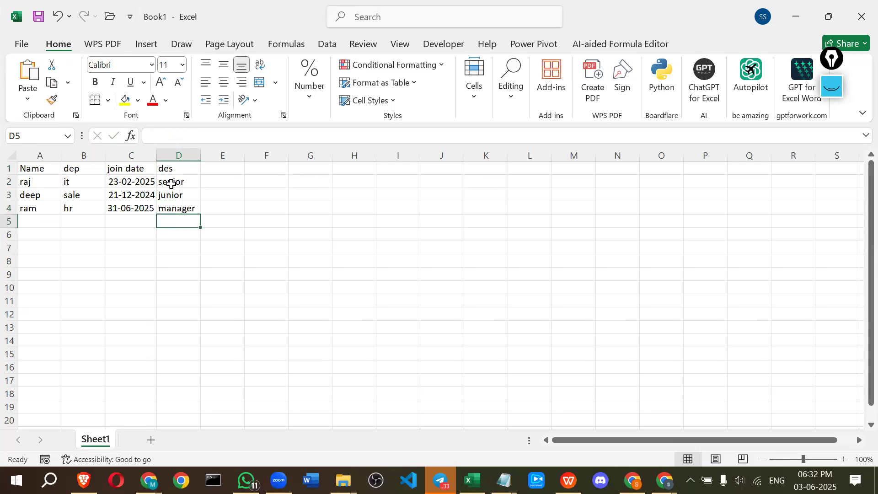
Step: In the Google Docs lesson notes, widen the Step column of the validation steps table and return to the Excel workbook
key(alt+Tab)
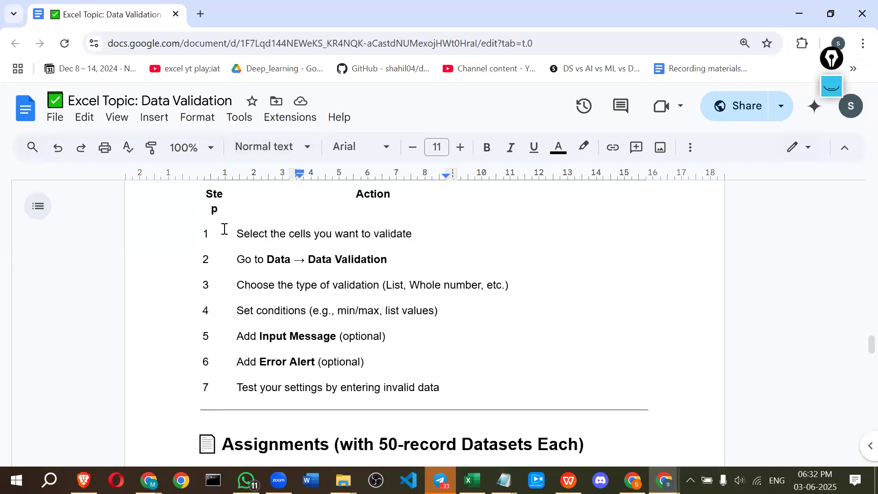
drag(227, 231, 241, 235)
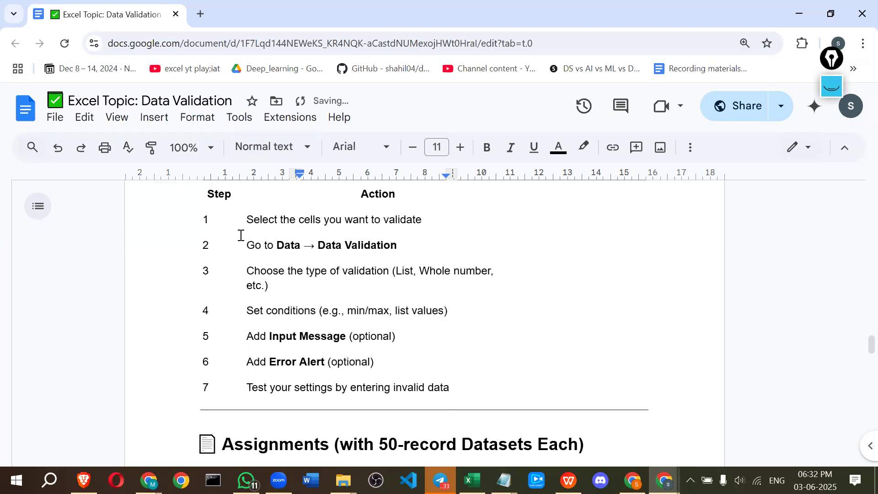
click(527, 251)
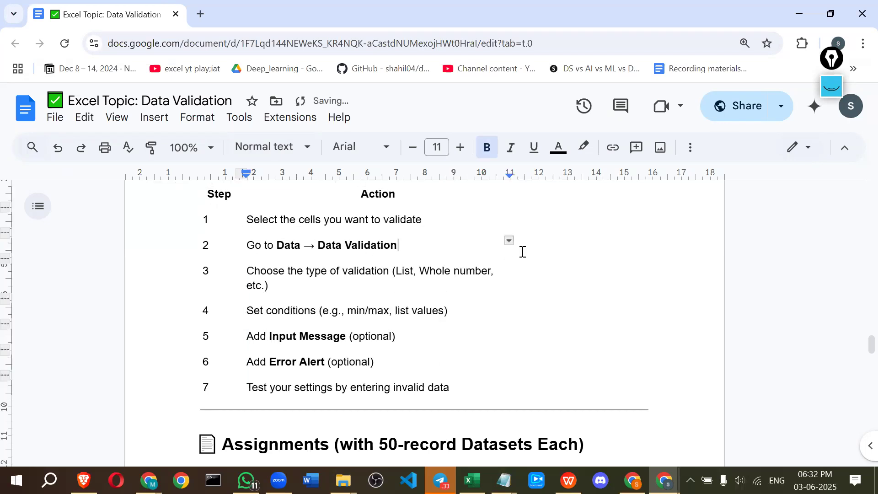
key(alt+Tab)
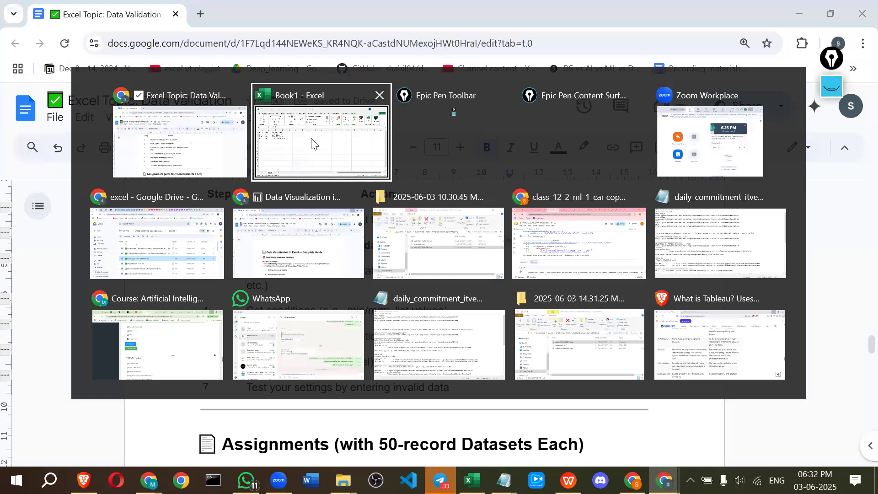
click(312, 143)
Step: Mark where the Data Validation command sits within the Data Tools group using the pink pen, and erase the marks
click(122, 234)
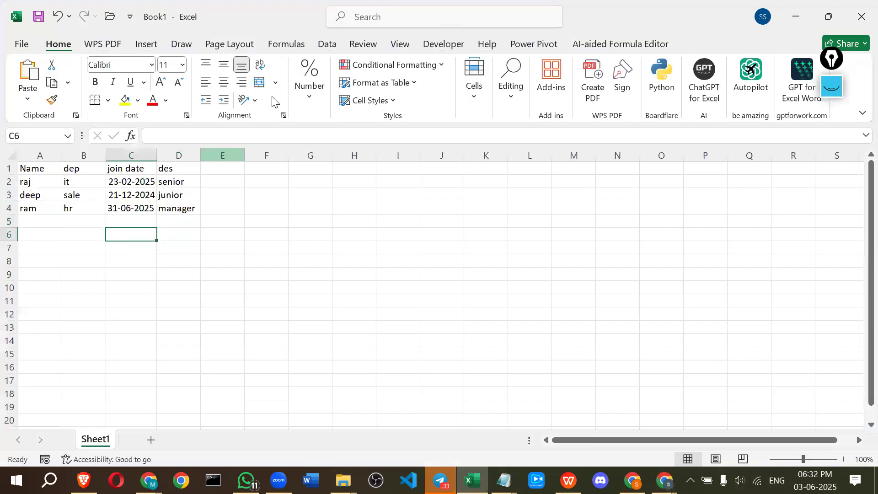
click(325, 45)
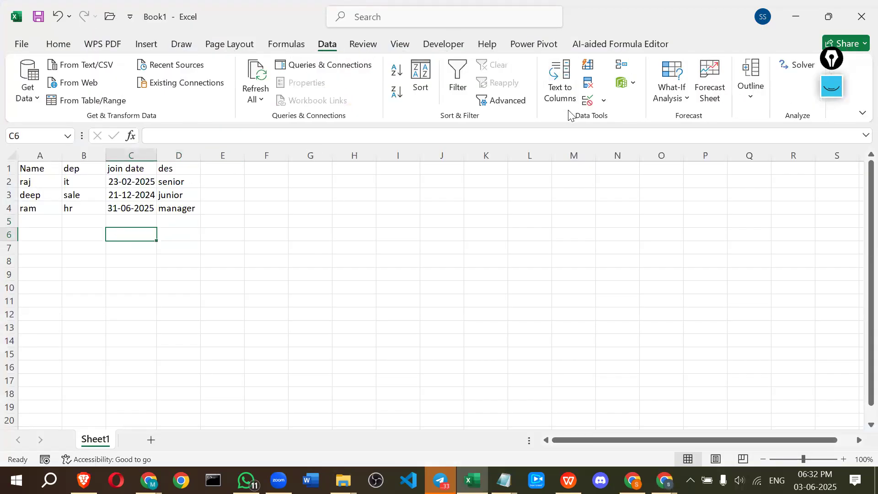
click(831, 87)
mouse_move(536, 54)
mouse_down()
mouse_move(541, 91)
mouse_move(626, 132)
mouse_up()
drag(638, 65, 608, 60)
mouse_move(319, 58)
mouse_down()
mouse_move(338, 38)
mouse_move(321, 54)
mouse_move(526, 87)
mouse_up()
mouse_move(569, 123)
mouse_down()
mouse_move(613, 118)
mouse_move(579, 111)
mouse_move(572, 122)
mouse_move(579, 106)
mouse_move(602, 108)
mouse_move(602, 91)
mouse_move(609, 96)
mouse_move(604, 107)
mouse_up()
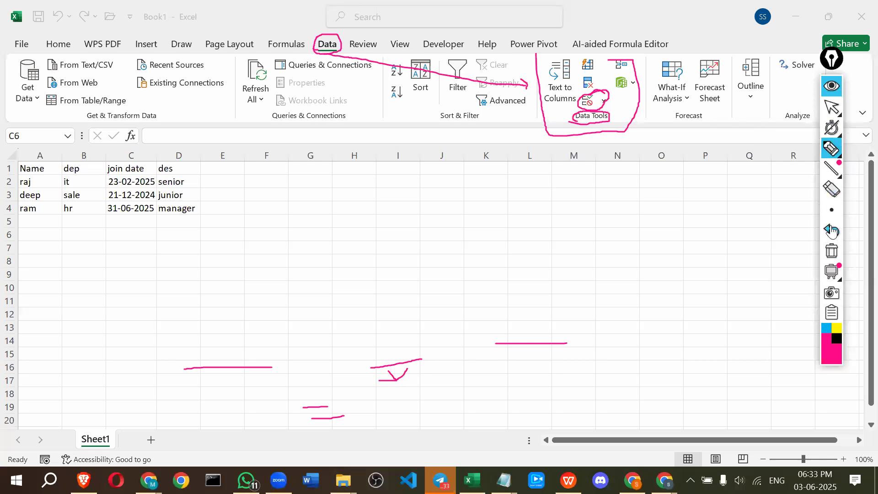
click(831, 253)
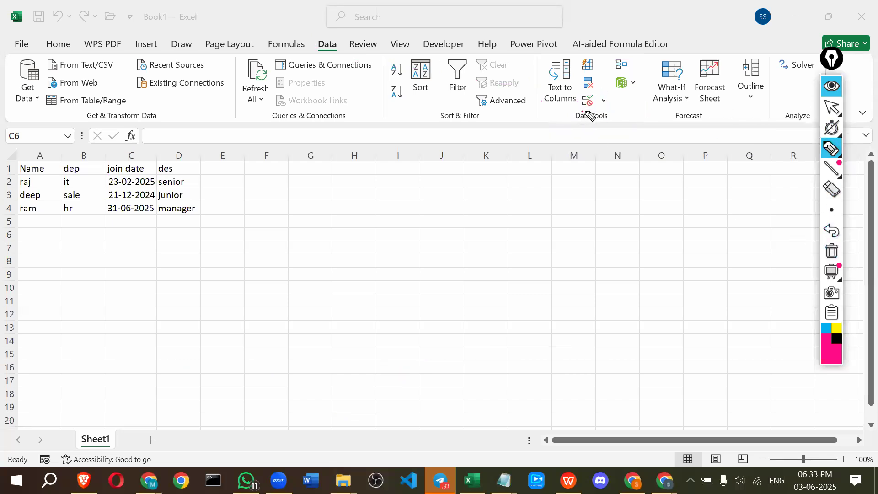
click(831, 107)
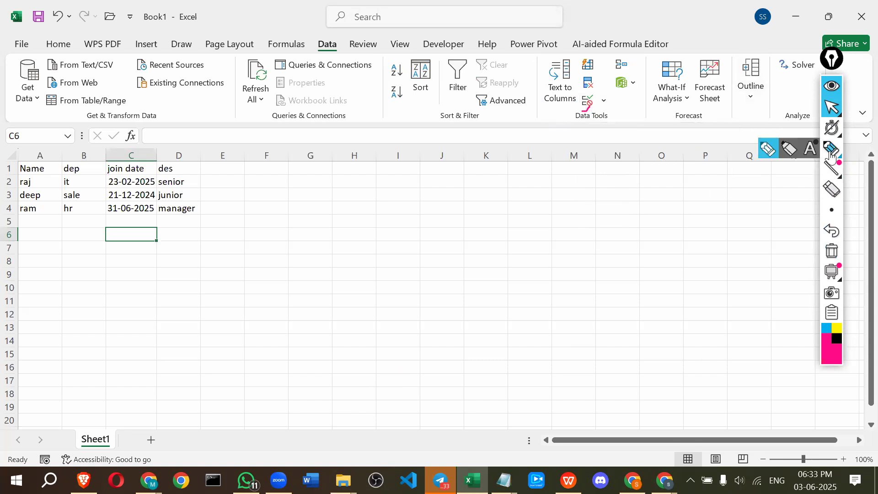
Step: Outline the Name, dep, join date and des columns with the pink pen, and erase the outlines
click(831, 148)
mouse_move(20, 167)
mouse_down()
mouse_move(19, 219)
mouse_move(68, 170)
mouse_move(24, 172)
mouse_move(66, 184)
mouse_move(74, 220)
mouse_move(105, 157)
mouse_move(62, 161)
mouse_up()
mouse_move(115, 164)
mouse_down()
mouse_move(113, 205)
mouse_move(166, 154)
mouse_move(156, 174)
mouse_up()
mouse_move(175, 235)
mouse_down()
mouse_move(180, 408)
mouse_move(204, 337)
mouse_move(184, 157)
mouse_move(167, 163)
mouse_up()
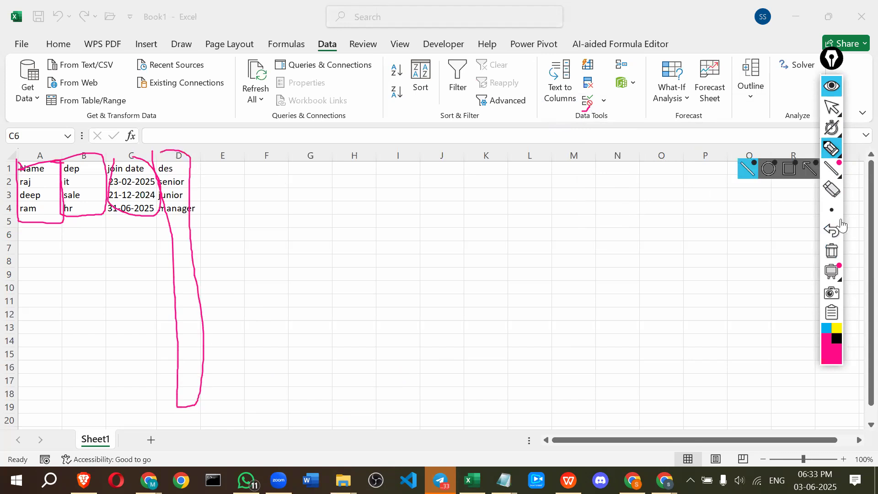
click(831, 254)
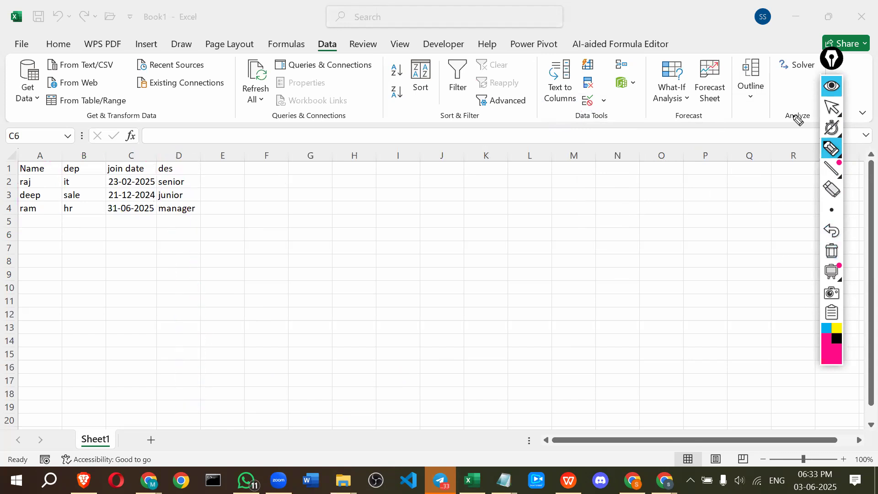
click(830, 108)
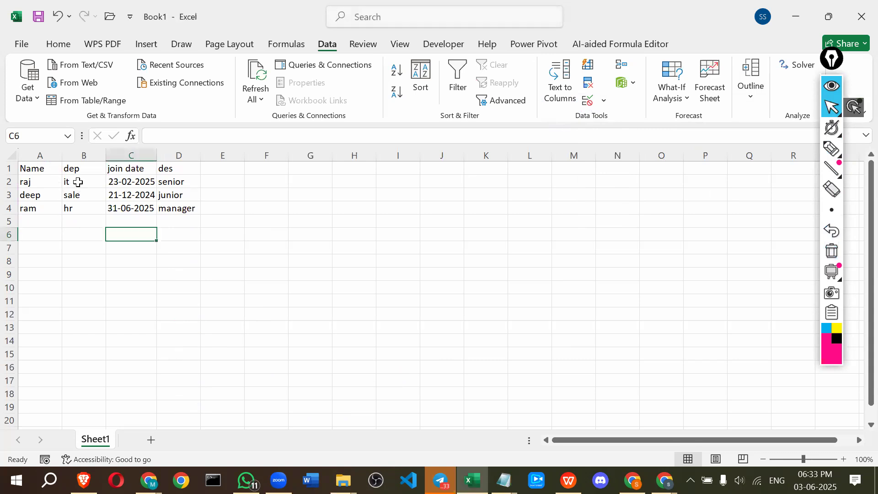
Step: Open the Data Validation settings for cells A2 to A10 of the Name column
click(78, 182)
drag(54, 180, 56, 285)
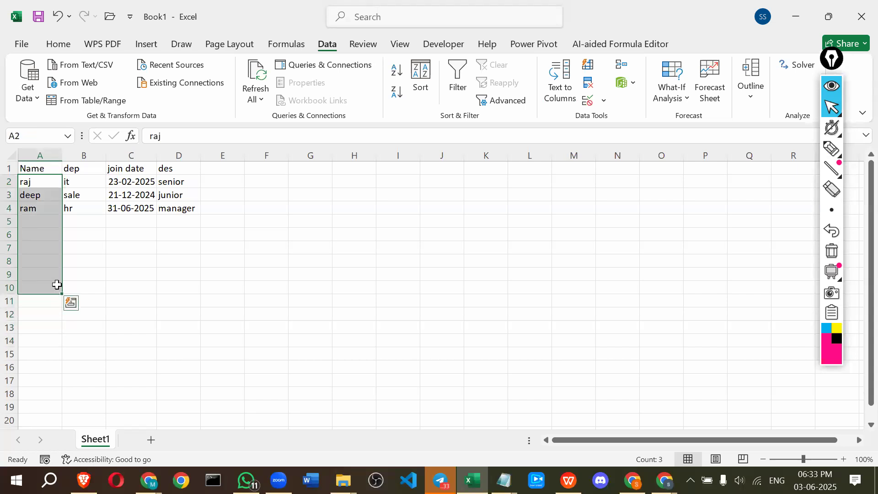
click(36, 153)
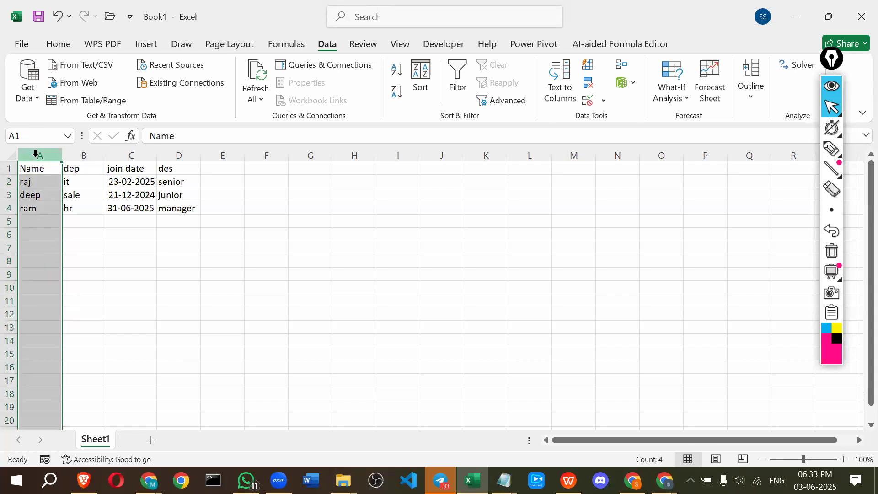
click(37, 221)
drag(30, 179, 37, 284)
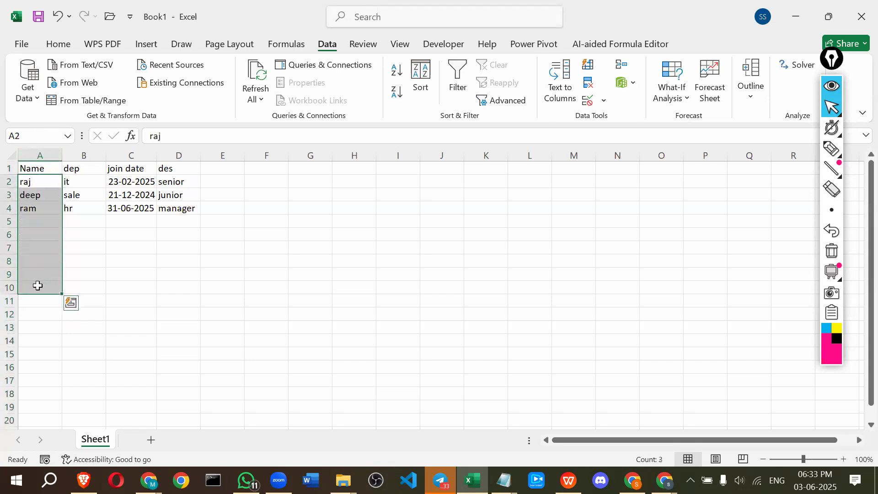
click(602, 103)
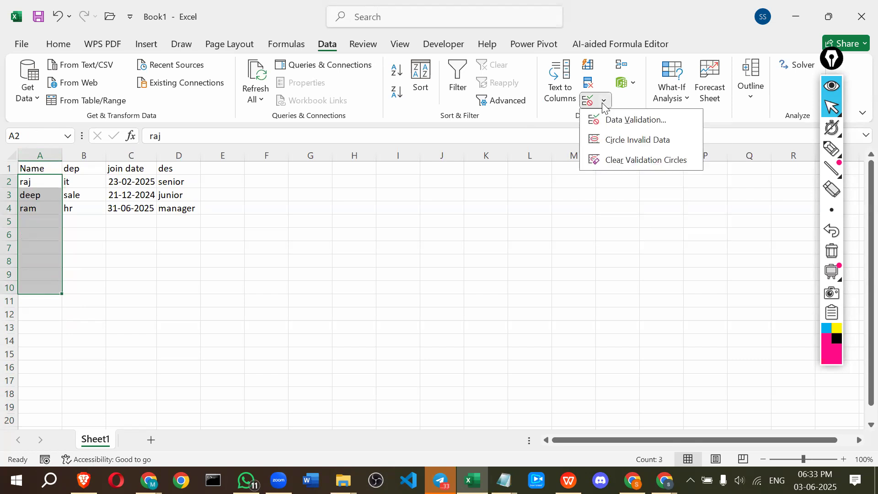
click(638, 125)
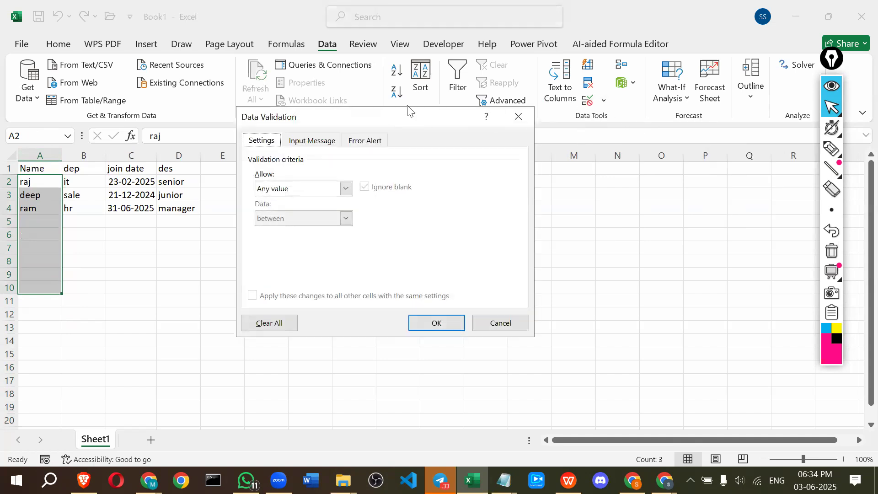
drag(409, 110, 498, 75)
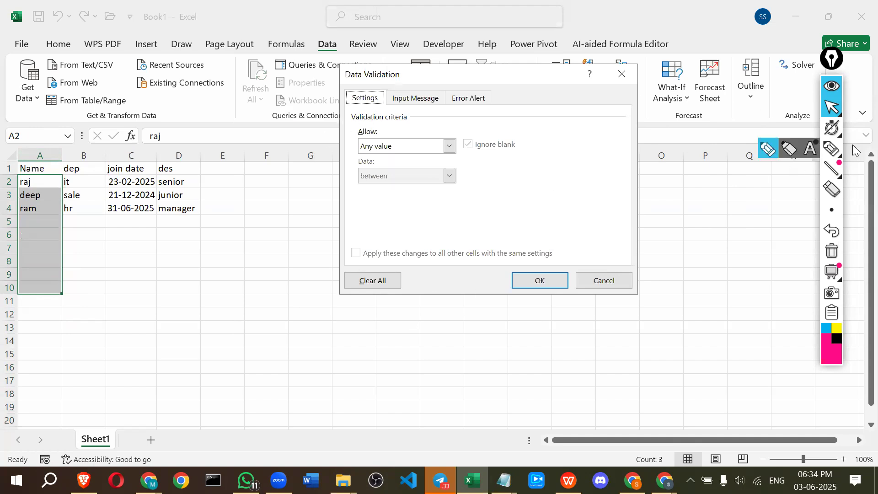
Step: Mark the dialog's three sections, the Allow and Data criteria and the checkbox options with the pink pen, and erase the marks
click(831, 149)
drag(355, 106, 486, 105)
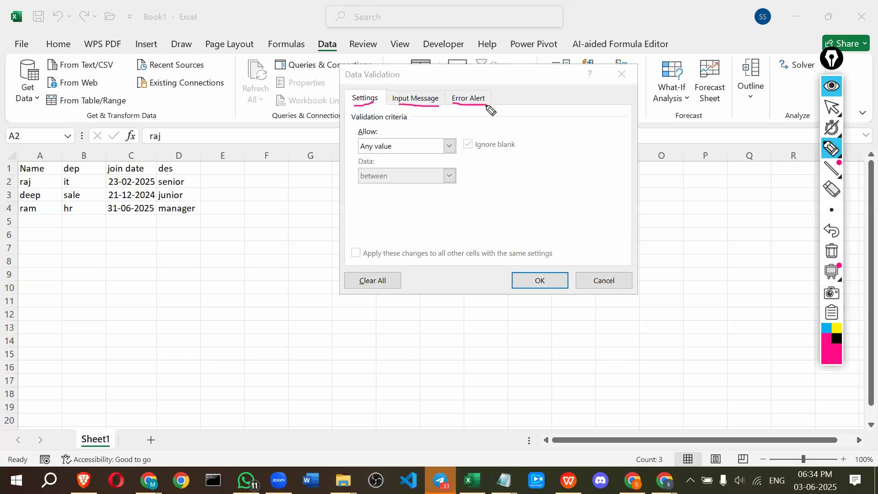
mouse_move(380, 133)
mouse_down()
mouse_move(354, 139)
mouse_move(386, 160)
mouse_move(405, 133)
mouse_move(377, 130)
mouse_move(389, 121)
mouse_move(412, 132)
mouse_up()
mouse_move(387, 162)
mouse_down()
mouse_move(368, 161)
mouse_move(351, 180)
mouse_move(377, 151)
mouse_up()
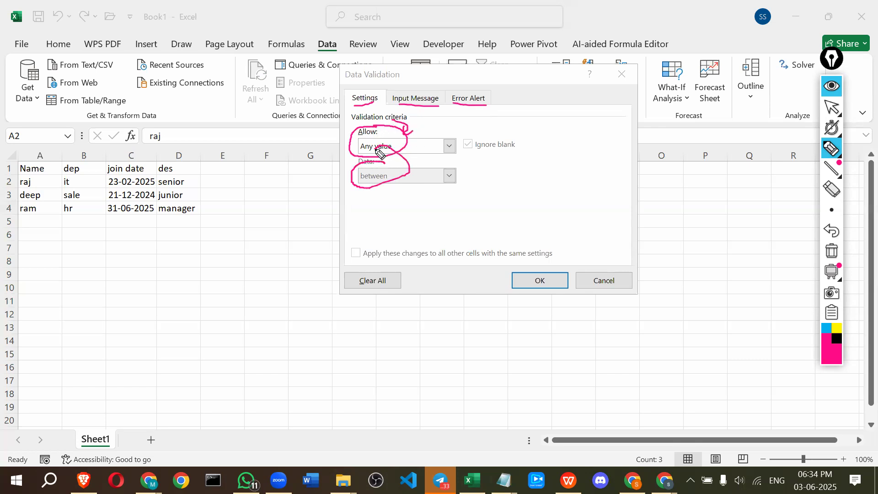
mouse_move(349, 259)
mouse_down()
mouse_move(568, 262)
mouse_move(366, 245)
mouse_up()
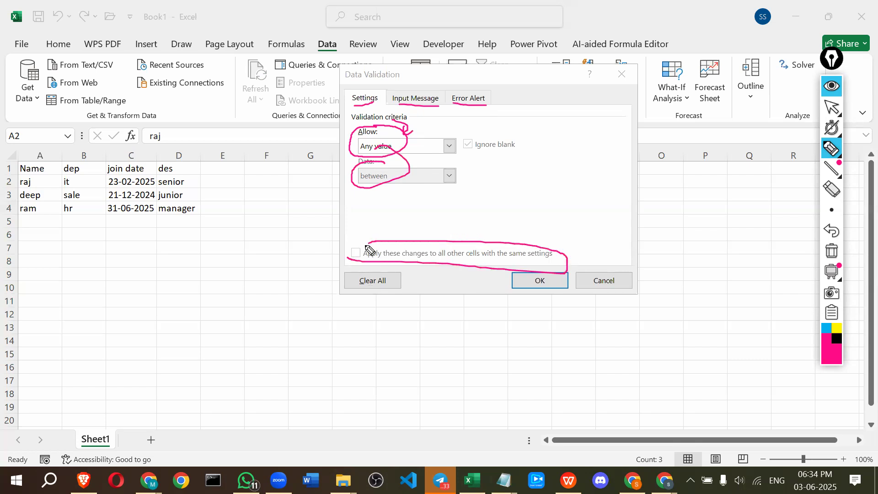
mouse_move(466, 136)
mouse_down()
mouse_move(466, 145)
mouse_move(500, 154)
mouse_move(482, 136)
mouse_move(455, 147)
mouse_up()
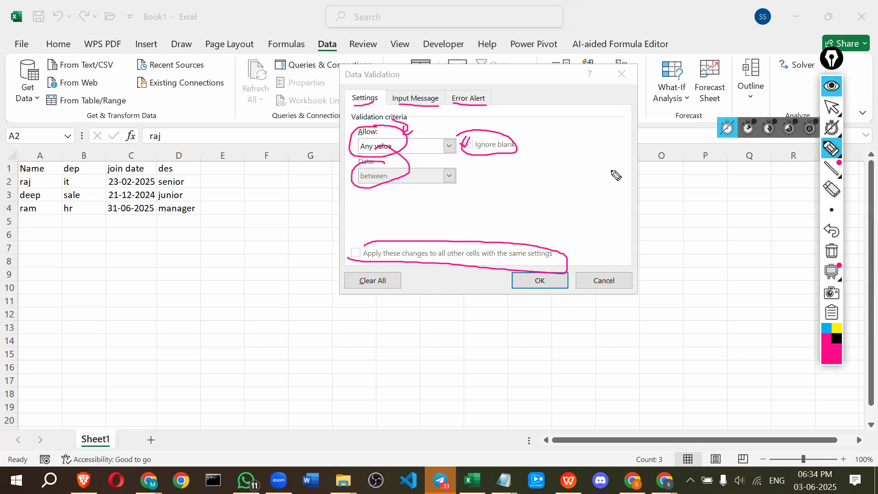
click(831, 250)
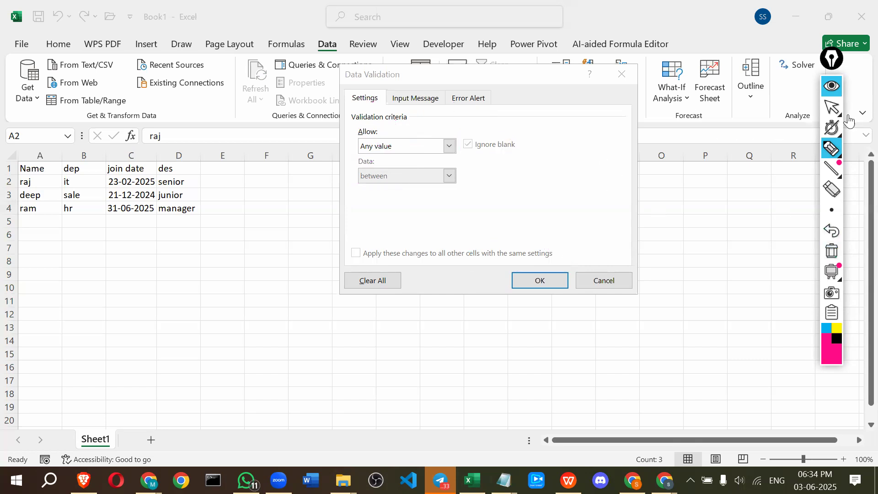
click(831, 107)
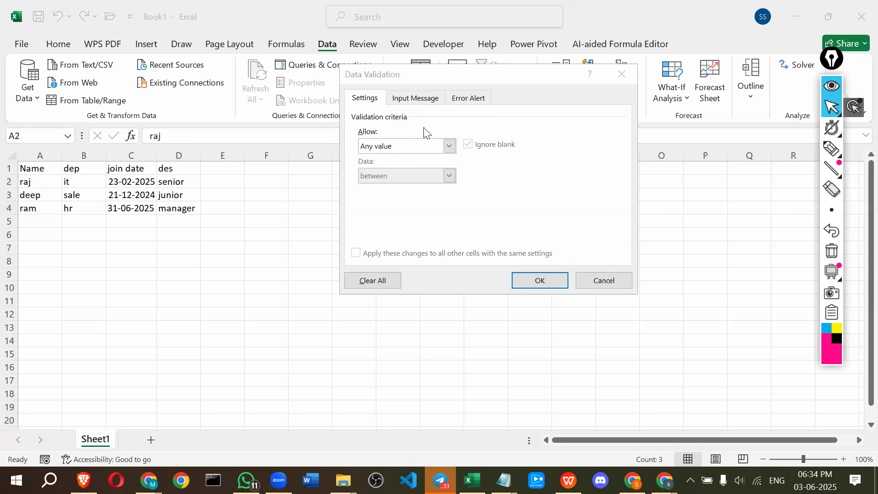
Step: Restrict the Name cells to a text length less than or equal to a maximum of 50
click(392, 145)
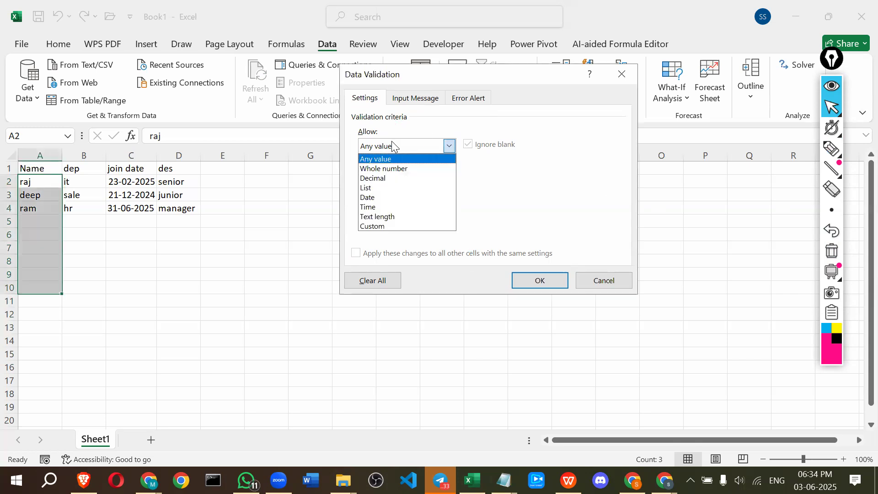
click(402, 215)
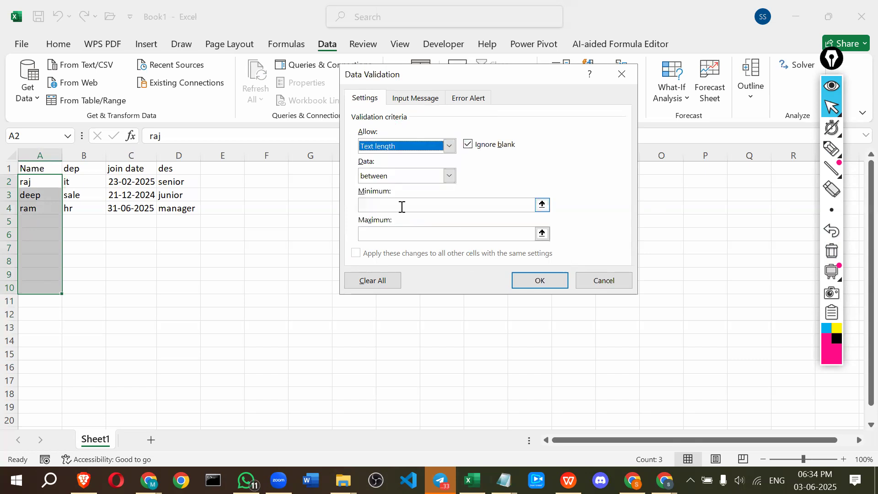
click(402, 206)
click(397, 176)
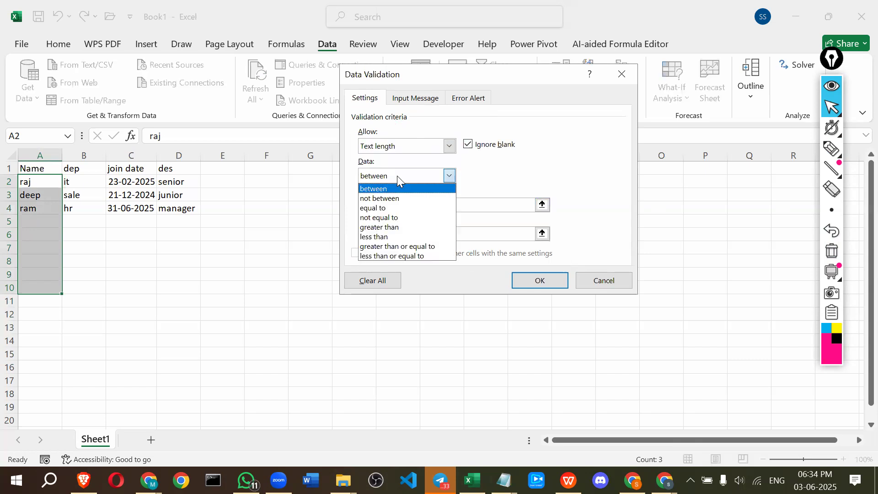
click(395, 256)
click(389, 204)
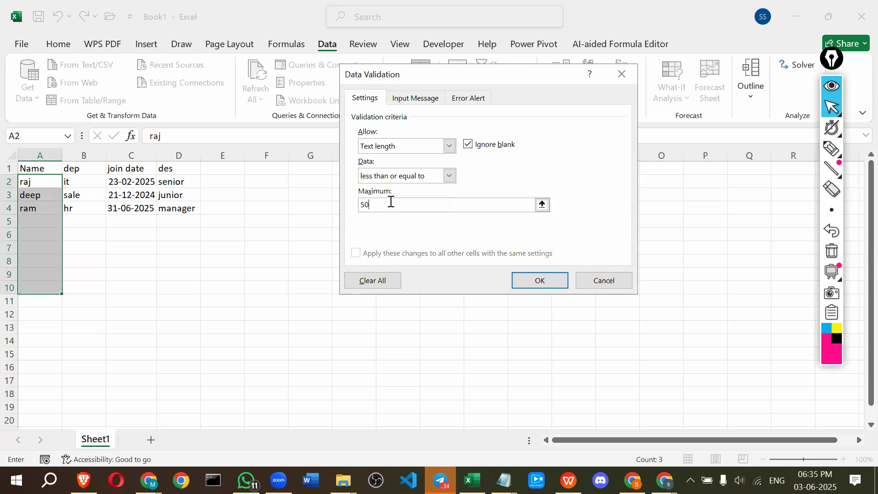
Step: Review the input message and error alert options, keep the Stop style, and apply the validation rule to the Name cells
click(426, 104)
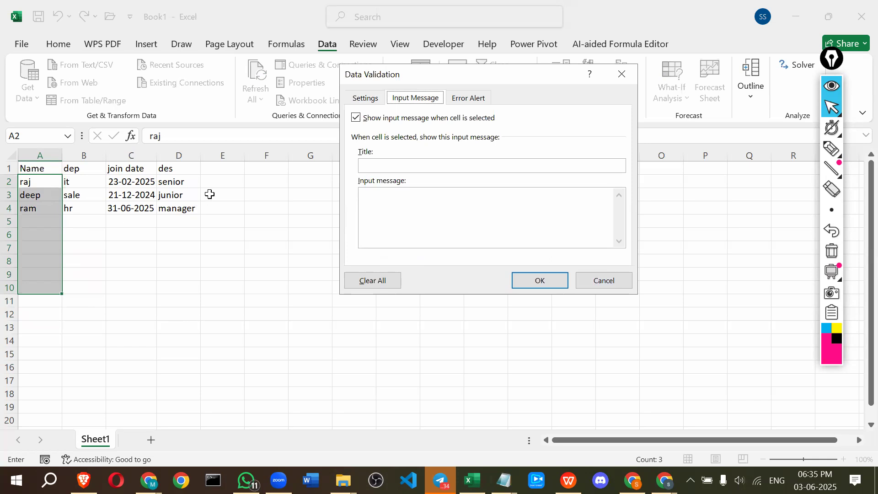
click(366, 167)
click(461, 104)
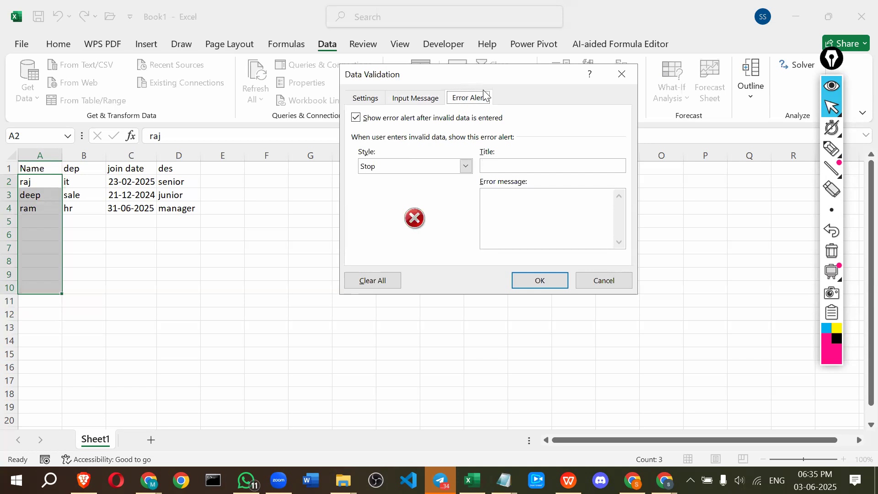
click(462, 167)
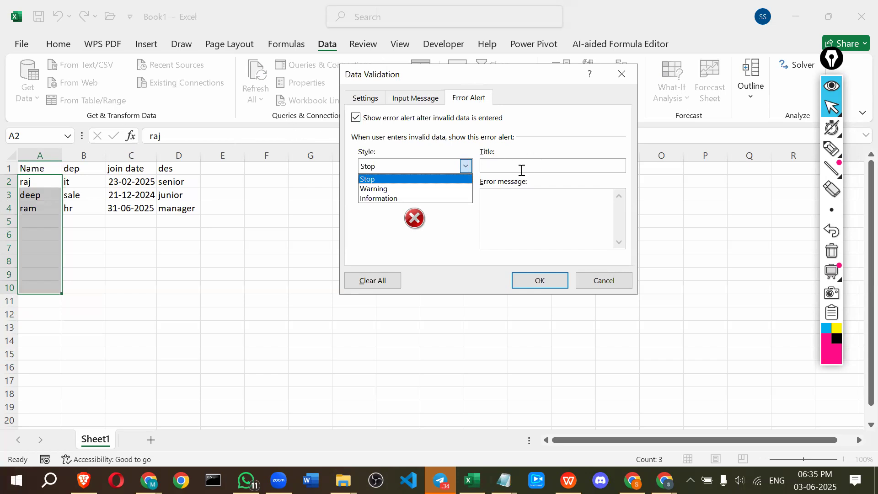
click(537, 280)
click(537, 280)
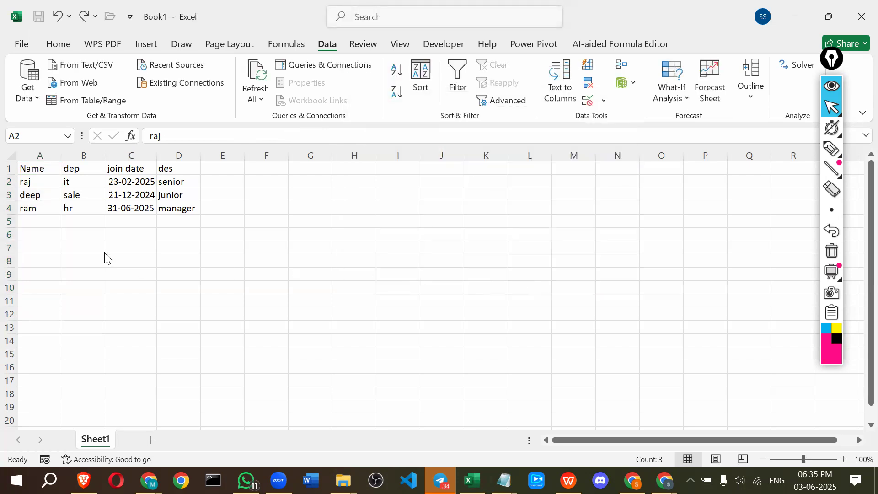
Step: Test the text length rule by entering sfdgvsdfgsdfgsdfsdgdgdfgfgdfgg in cell A5
click(30, 220)
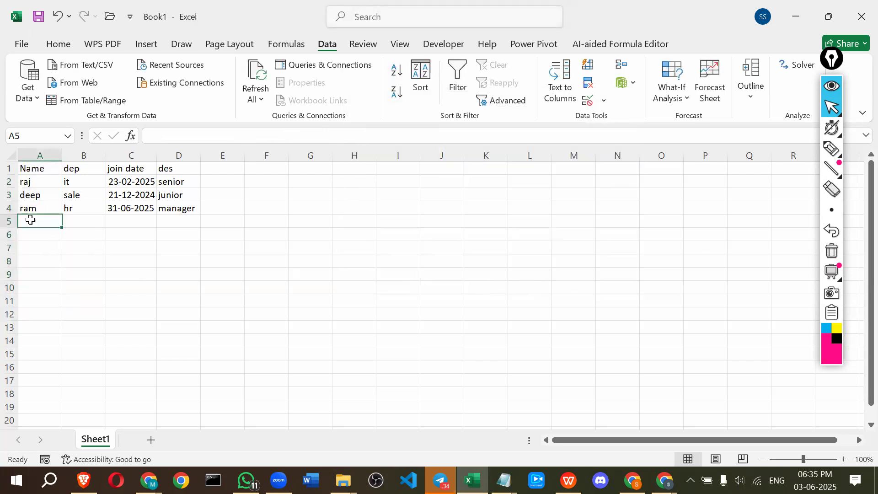
text(sfdgvsdfgsdfgsdfs)
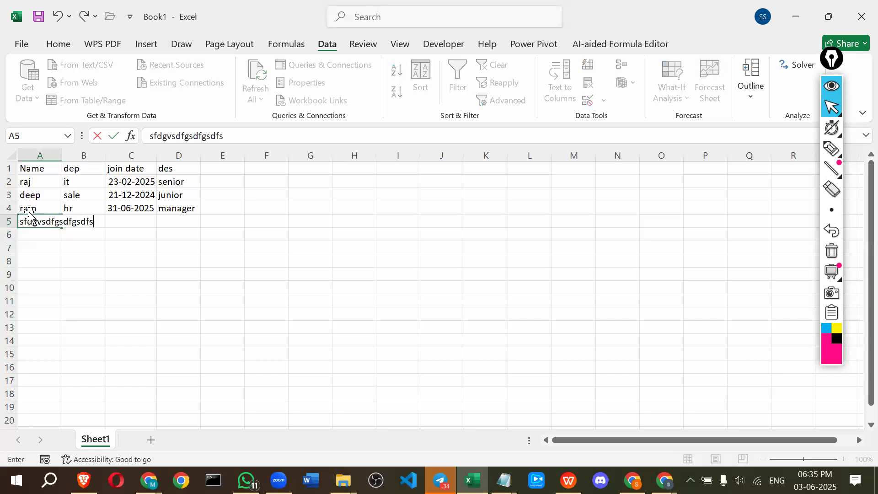
text(dgdgdfgfgdfgg)
key(Return)
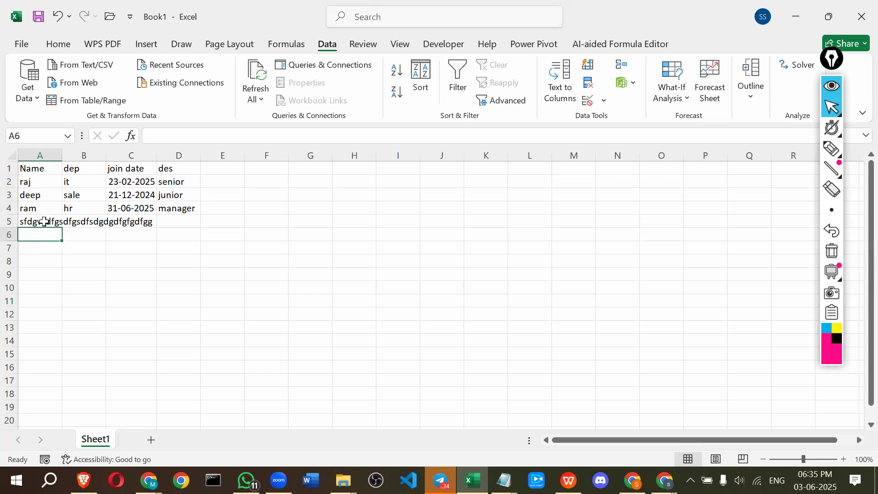
Step: Test the text length rule by trying to enter a string longer than 50 characters in cell A5
double_click(44, 221)
text(ssdfssssssssssssssssssssssssssssssssssssssssssssssssssssssssssssssssssssssssssssssssssssss)
key(Return)
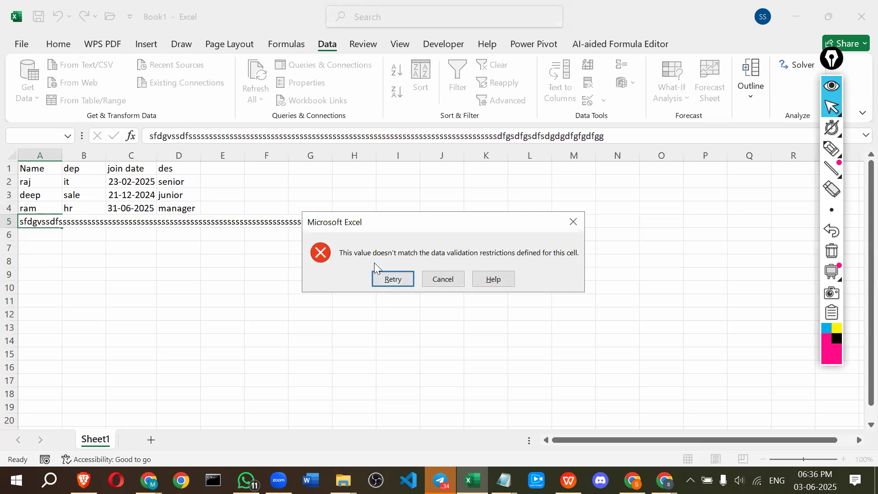
Step: Mark the validation alert and its message with the pink pen, erase the marks, and cancel the rejected entry
click(831, 149)
mouse_move(290, 211)
mouse_down()
mouse_move(290, 274)
mouse_move(574, 295)
mouse_move(589, 199)
mouse_move(221, 227)
mouse_move(388, 274)
mouse_up()
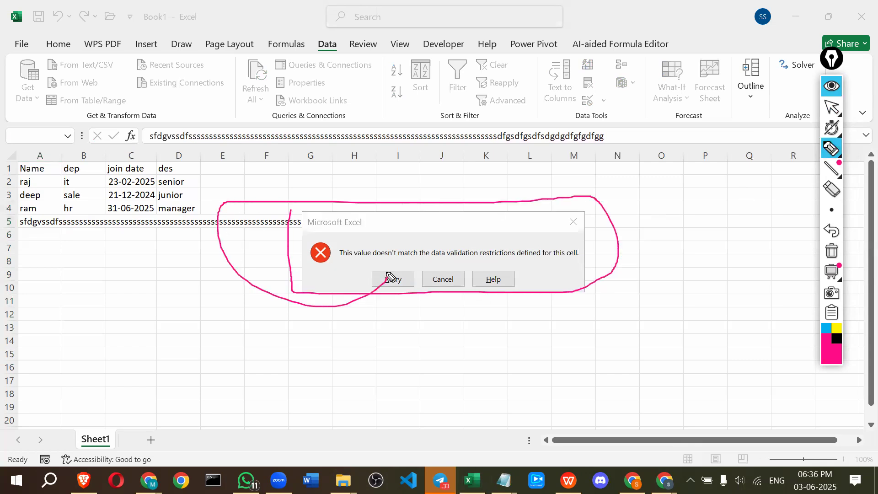
click(379, 295)
click(341, 261)
click(320, 233)
mouse_move(320, 233)
mouse_down()
mouse_move(352, 232)
mouse_move(381, 263)
mouse_move(566, 273)
mouse_move(555, 234)
mouse_move(361, 239)
mouse_move(340, 261)
mouse_up()
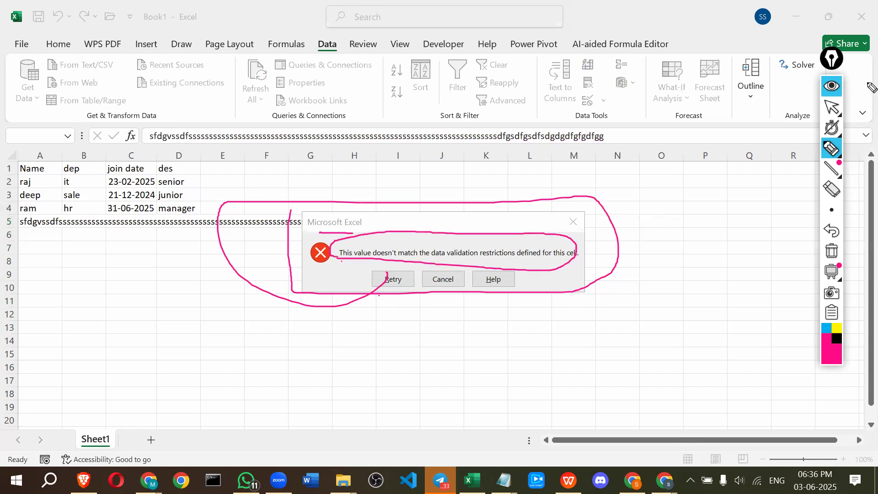
click(831, 250)
mouse_move(830, 146)
click(831, 86)
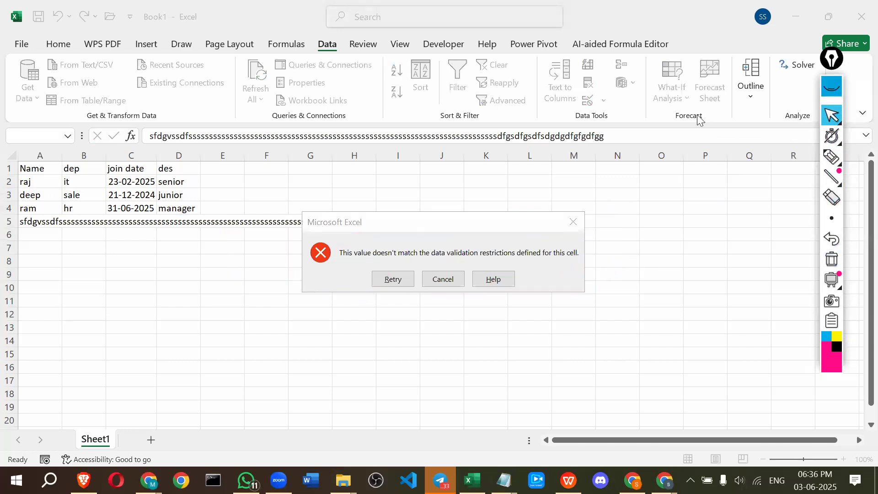
click(457, 282)
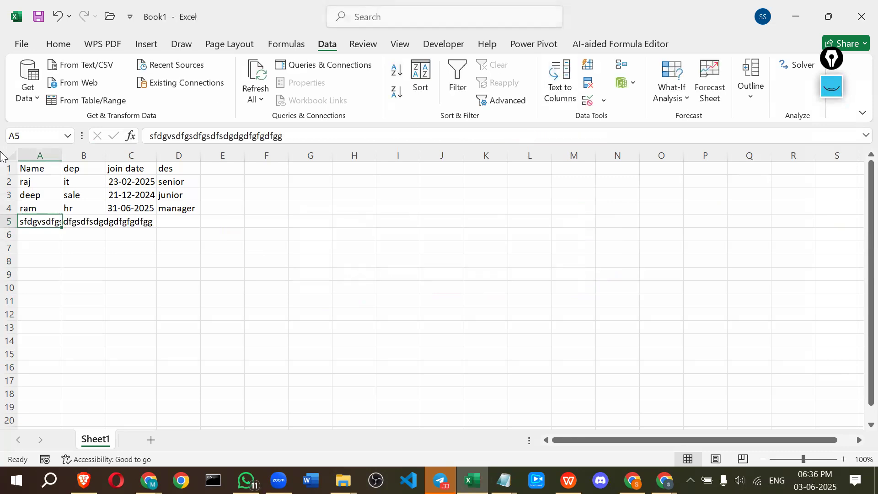
Step: Change the validation rule of cells A2:A10 to a maximum text length of 15
drag(37, 181, 38, 286)
click(602, 103)
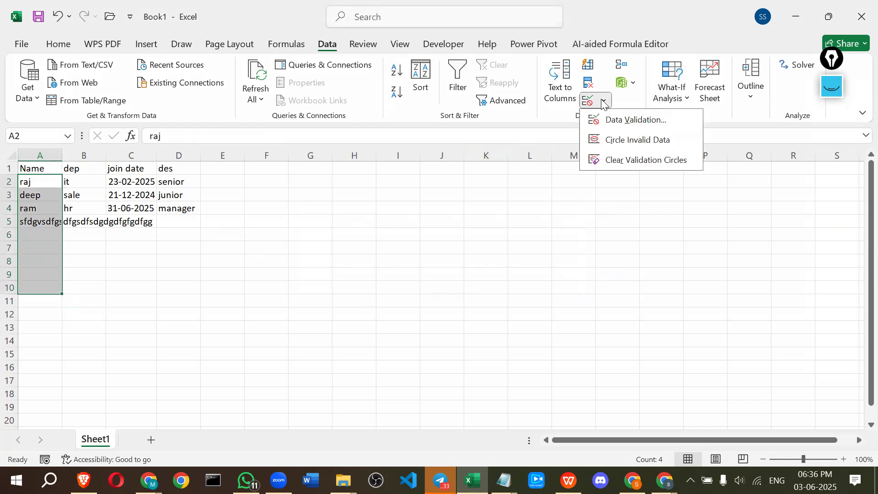
click(605, 121)
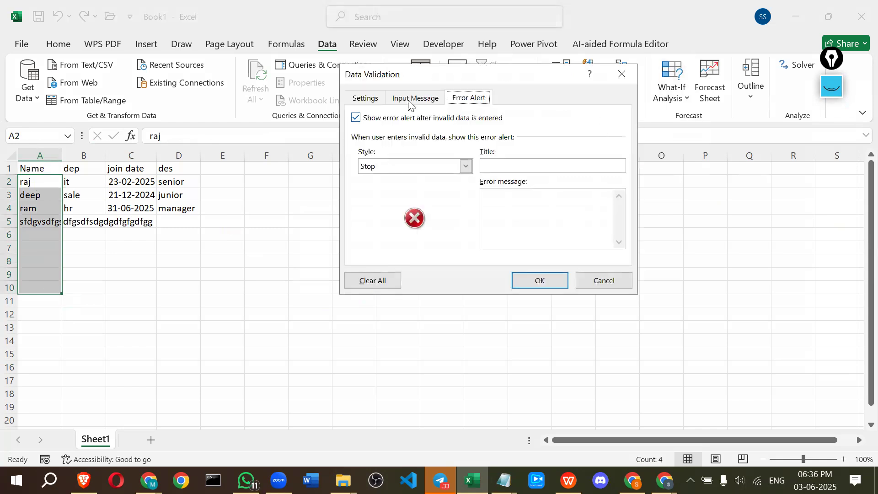
click(411, 100)
click(368, 99)
click(361, 204)
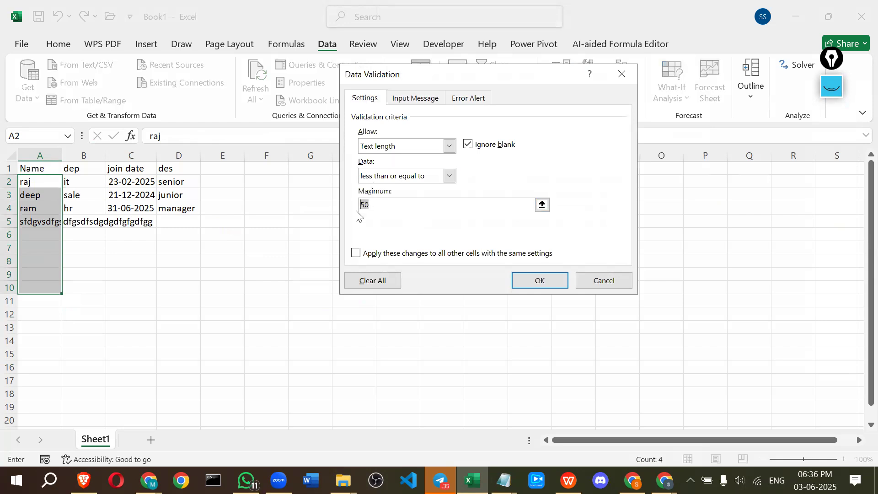
text(20+A2)
key(BackSpace)
key(BackSpace)
key(BackSpace)
key(BackSpace)
key(BackSpace)
text(1)
Step: Give the rule's Stop error alert the title Input Error
click(460, 99)
click(517, 164)
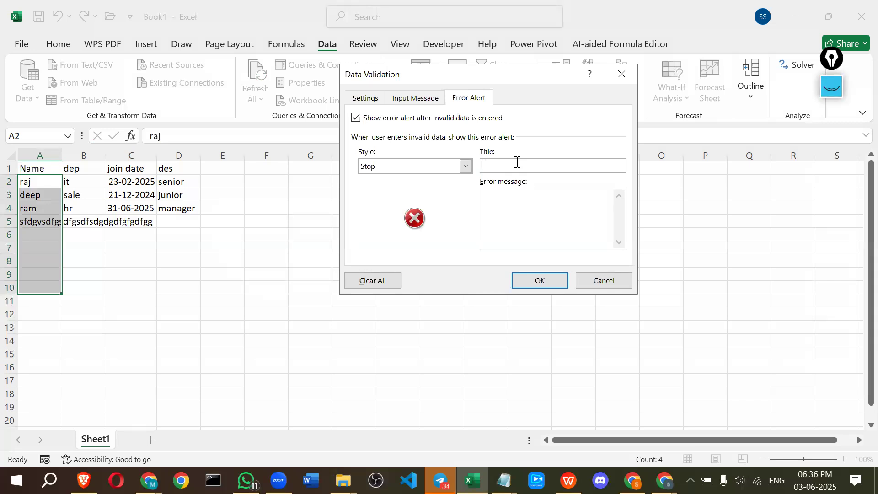
text(raj)
key(BackSpace)
key(BackSpace)
key(BackSpace)
text(INpu)
key(BackSpace)
key(BackSpace)
key(BackSpace)
key(BackSpace)
text(Input )
text(Erro)
Step: Set the error message to "Please enter max 15 char" and apply the rule to the Name cells
text(Please enter)
text( max)
text( 15)
text(ch)
text(ar)
click(547, 196)
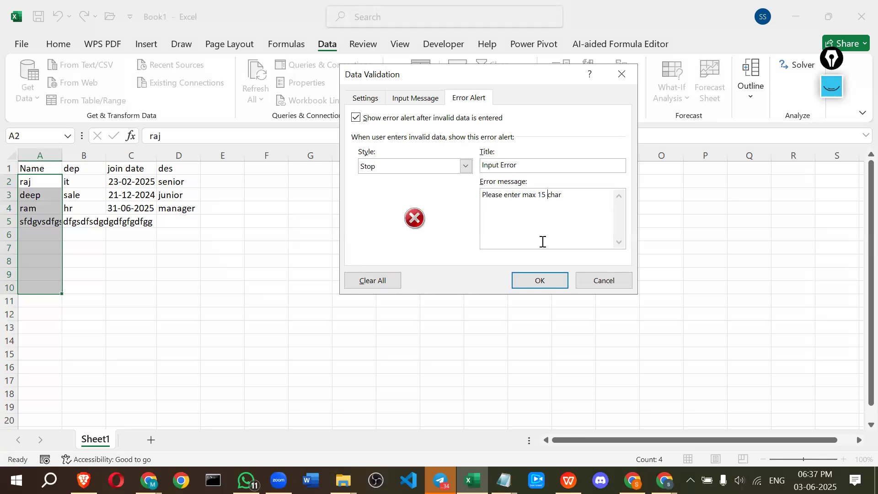
click(540, 280)
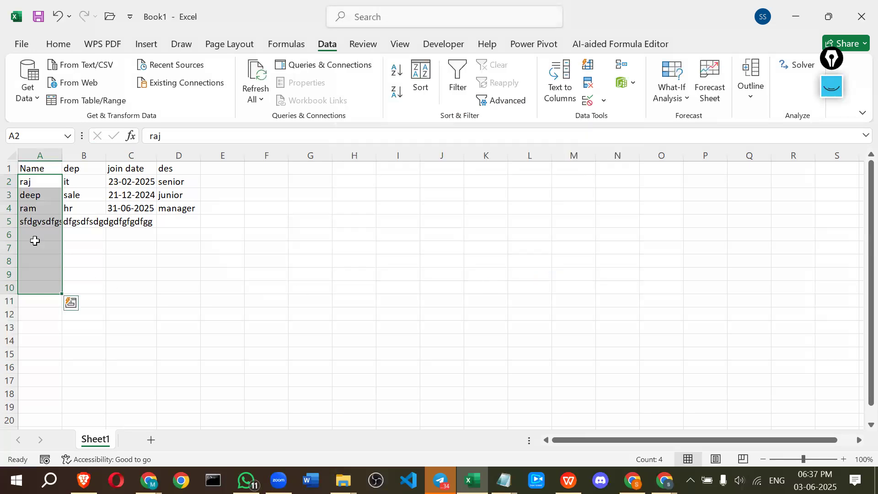
Step: Test the new limit by entering ewwewewewewewe in cell A6 and trying to lengthen it past 15 characters
click(35, 240)
text(ewwewewewewewe)
key(Return)
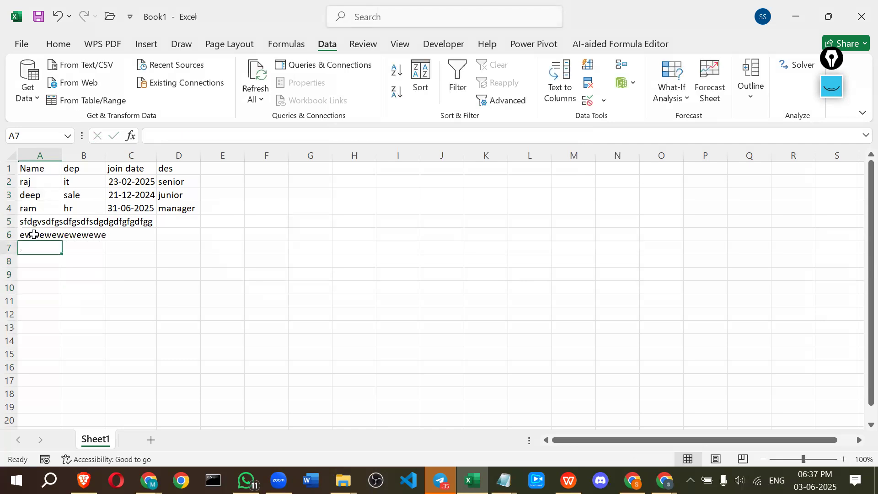
double_click(34, 235)
text(ewwwwwwww)
key(Return)
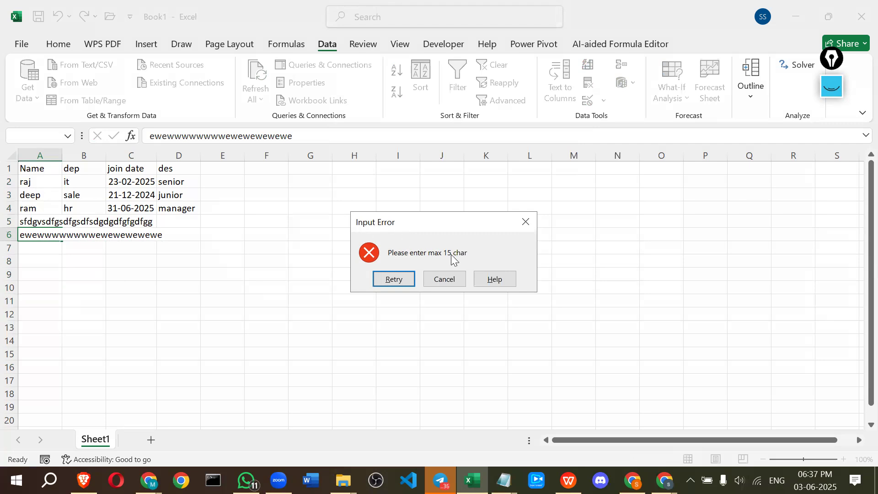
click(406, 279)
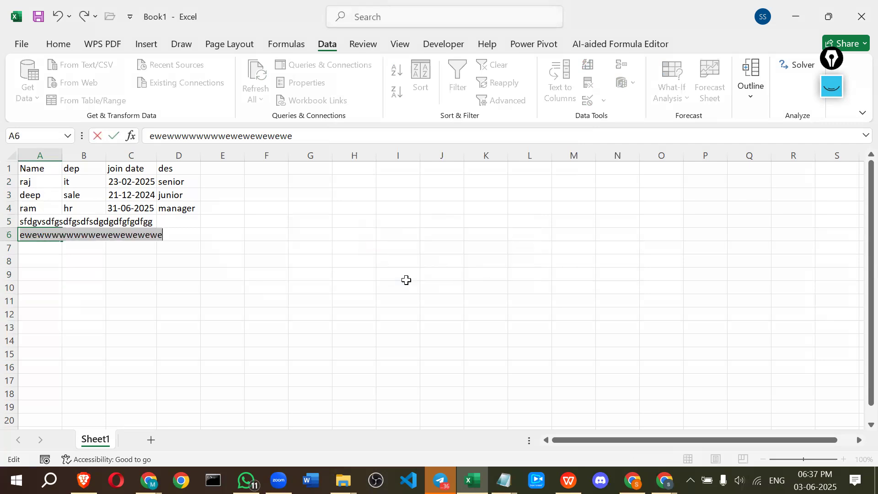
Step: Replace the rejected text in cell A6 with a person's name and try to submit it with more than 15 characters
text(ytgfff)
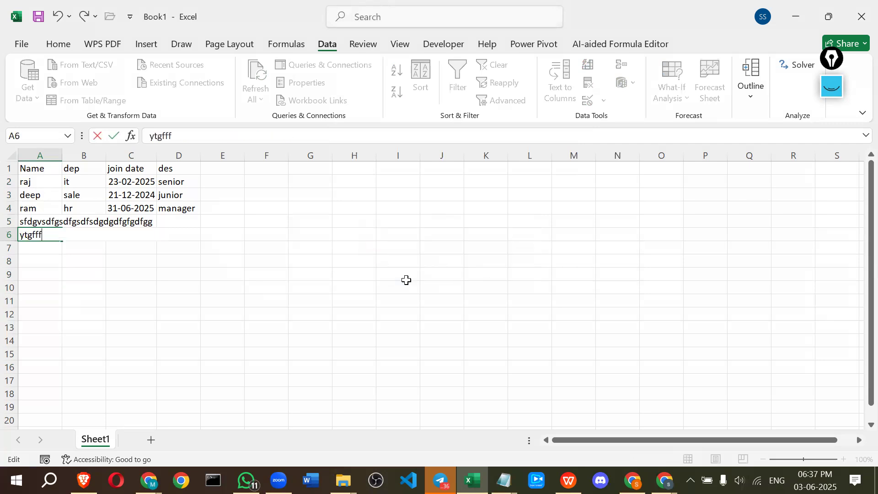
key(BackSpace)
key(BackSpace)
key(BackSpace)
key(BackSpace)
text(deepka)
text( ka)
key(BackSpace)
key(BackSpace)
key(BackSpace)
key(BackSpace)
key(BackSpace)
text(ak kummns)
key(BackSpace)
key(BackSpace)
key(BackSpace)
text(ma)
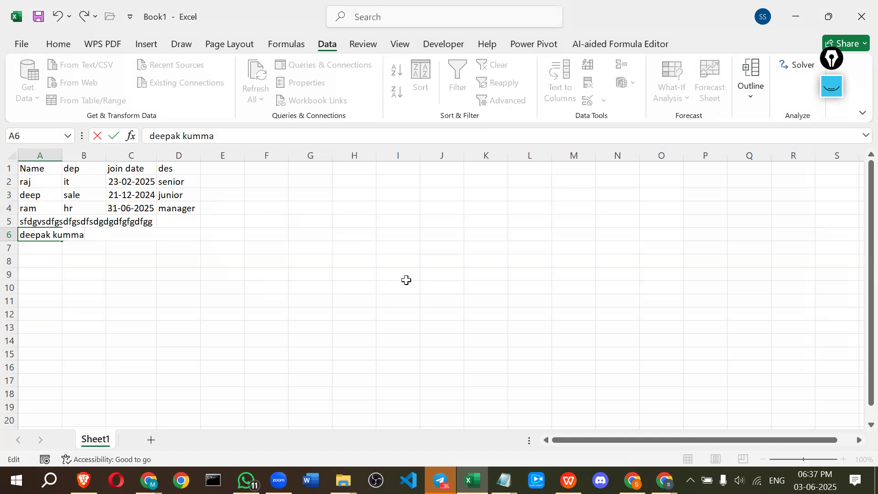
text(r shar)
key(Return)
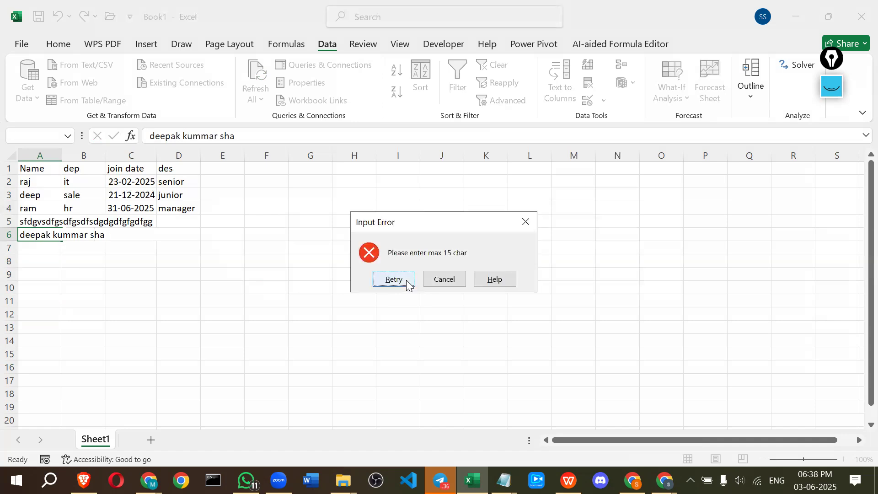
Step: Retry the entry in cell A6, shortening it to only the first name and surname
click(406, 281)
key(Right)
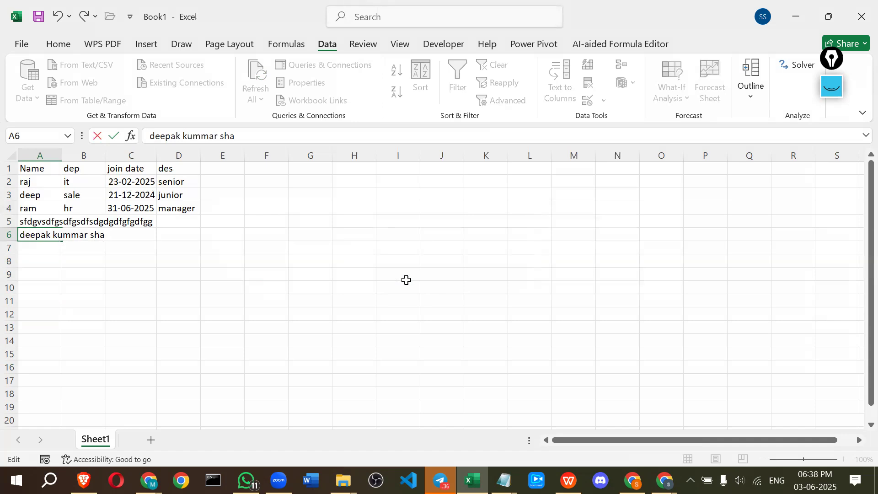
key(BackSpace)
key(BackSpace)
text(a)
key(Return)
click(406, 280)
key(Right)
key(BackSpace)
key(BackSpace)
key(BackSpace)
key(BackSpace)
key(Return)
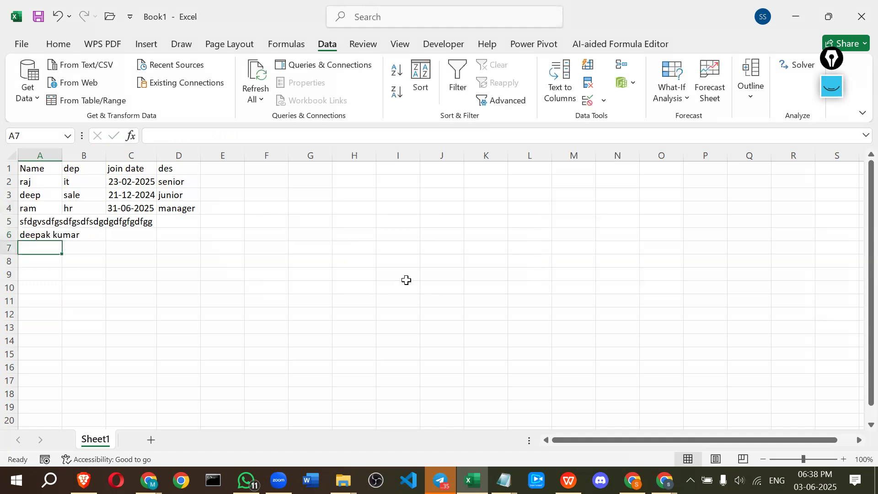
Step: Enter asdfaaaasdfsdfsdfsdfsdfsdfsddsf in cell A12, outside the validated range
click(37, 288)
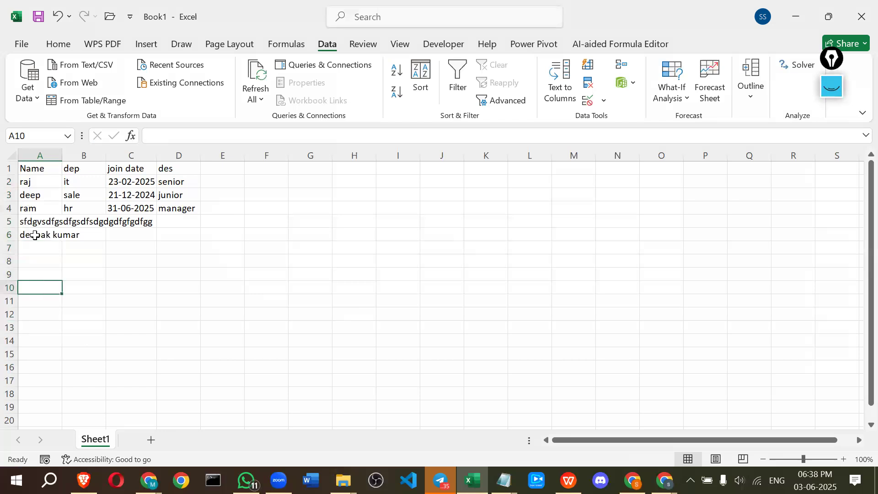
click(44, 315)
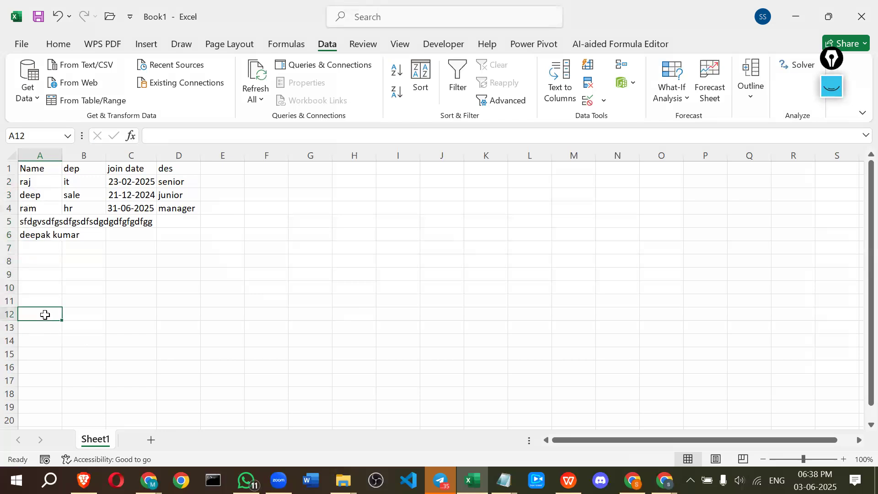
text(asdfaaaasdfs)
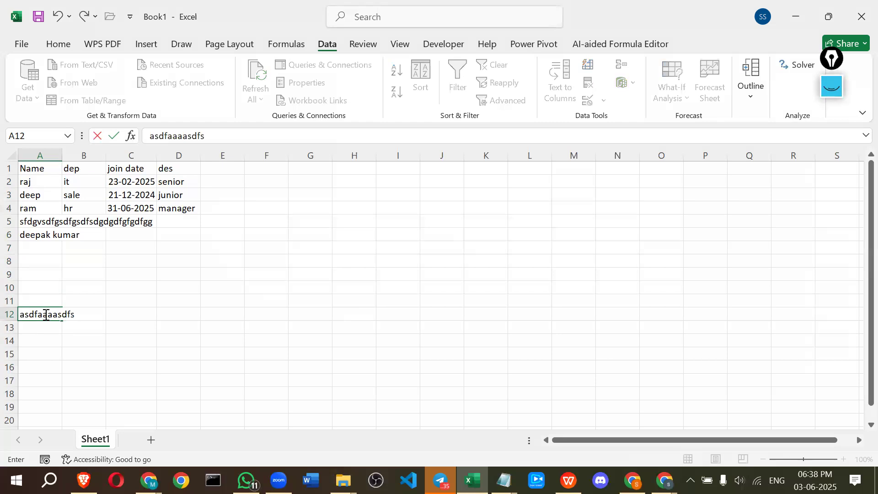
text(dfsdfsdfsdfsdfsddsf)
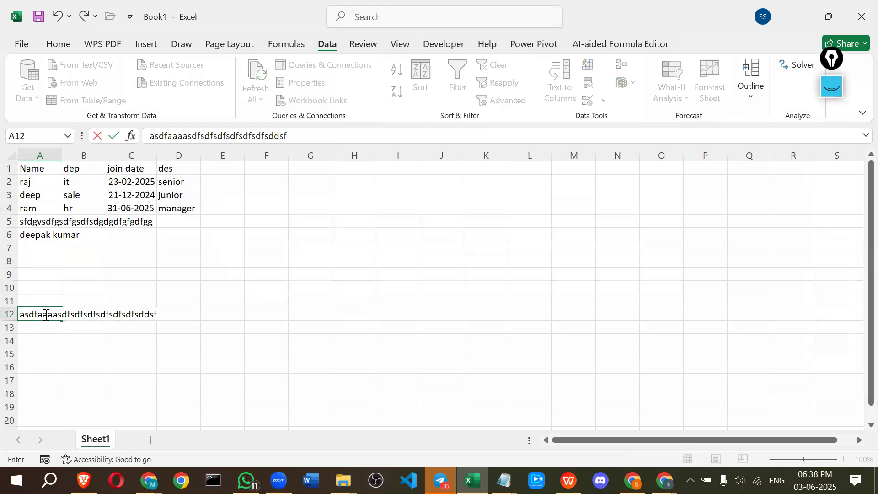
key(Return)
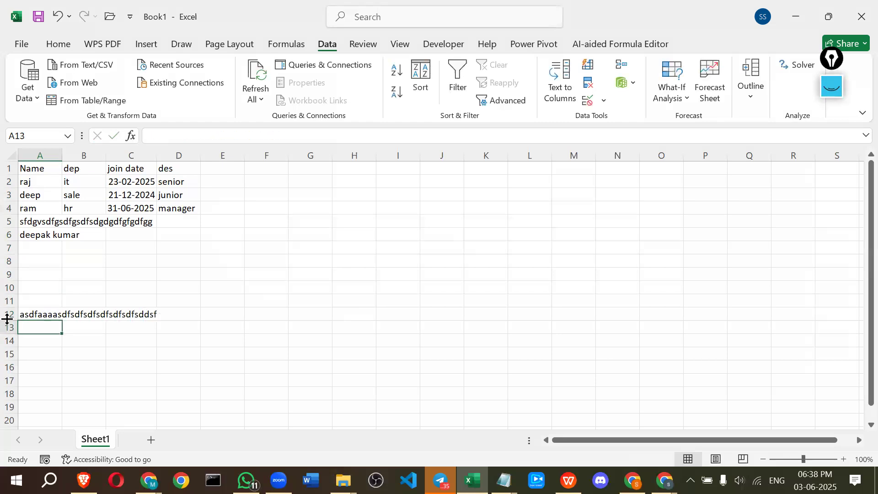
Step: Outline the Name column down to row 10 with the pink pen, add an arrow at its lower end, and hide the marks
click(831, 86)
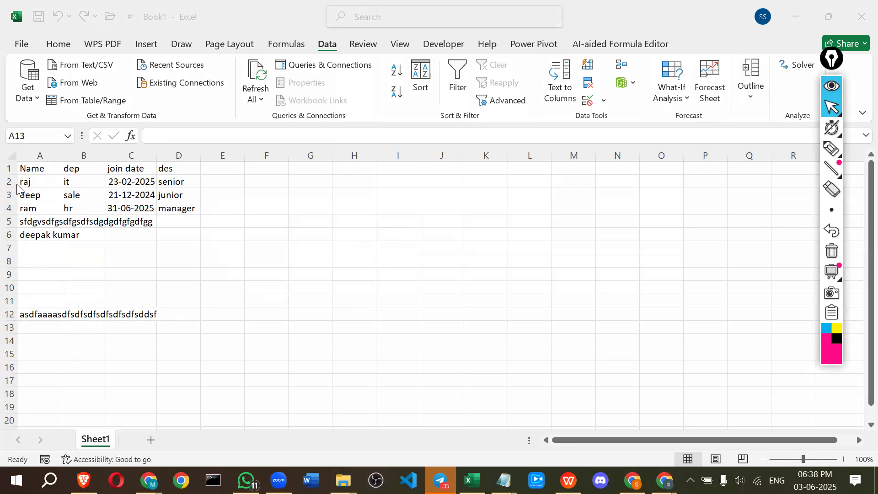
click(832, 150)
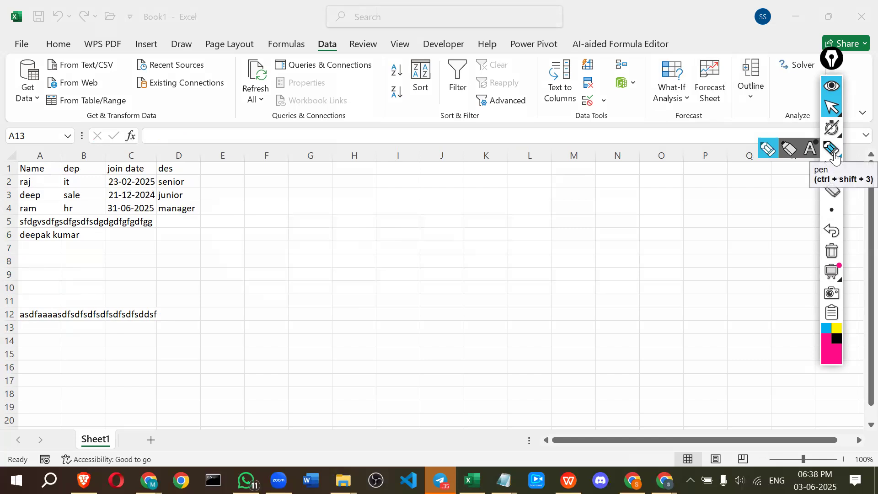
click(833, 154)
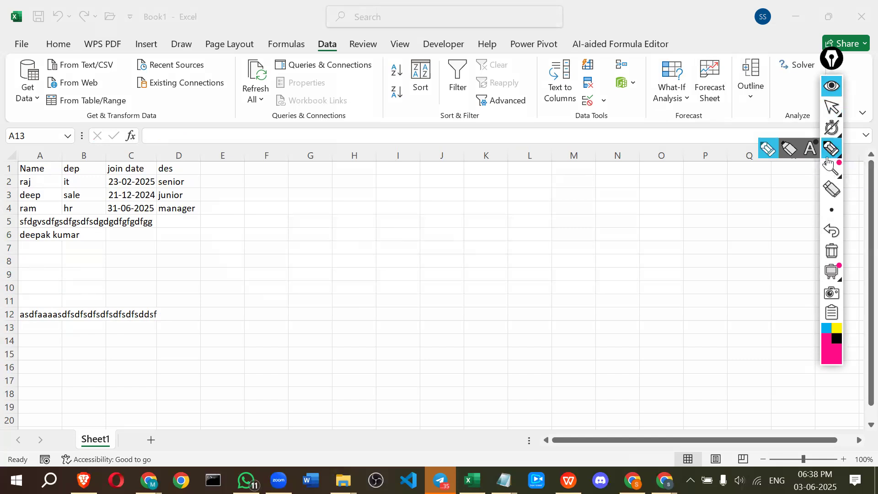
mouse_move(14, 176)
mouse_down()
mouse_move(19, 291)
mouse_move(68, 293)
mouse_move(79, 178)
mouse_move(10, 166)
mouse_up()
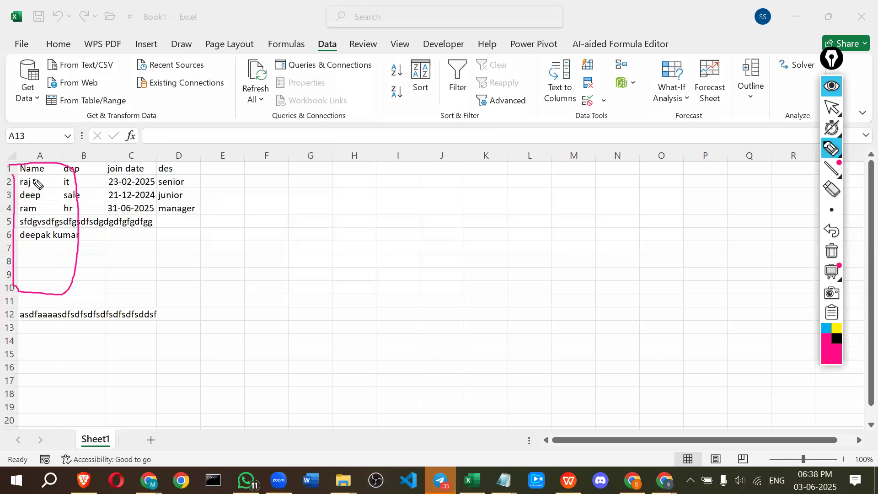
mouse_move(19, 296)
mouse_down()
mouse_move(21, 308)
mouse_move(28, 296)
mouse_up()
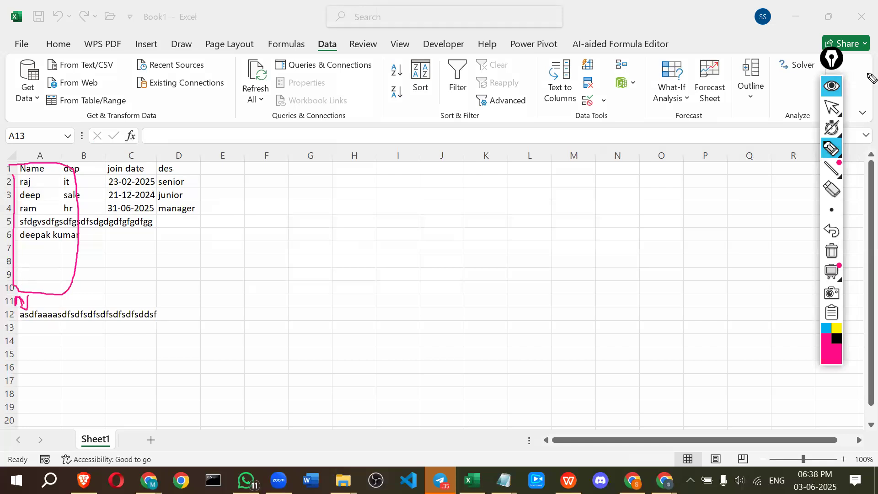
click(832, 87)
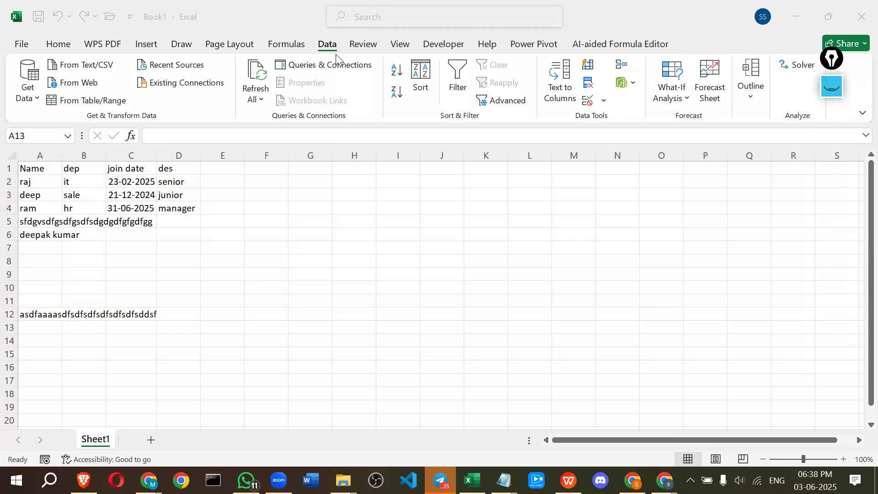
Step: Show the annotations again, mark Data, Data Tools and the Data Validation command with the pink pen, and hide the marks
click(317, 50)
key(ctrl+shift+1)
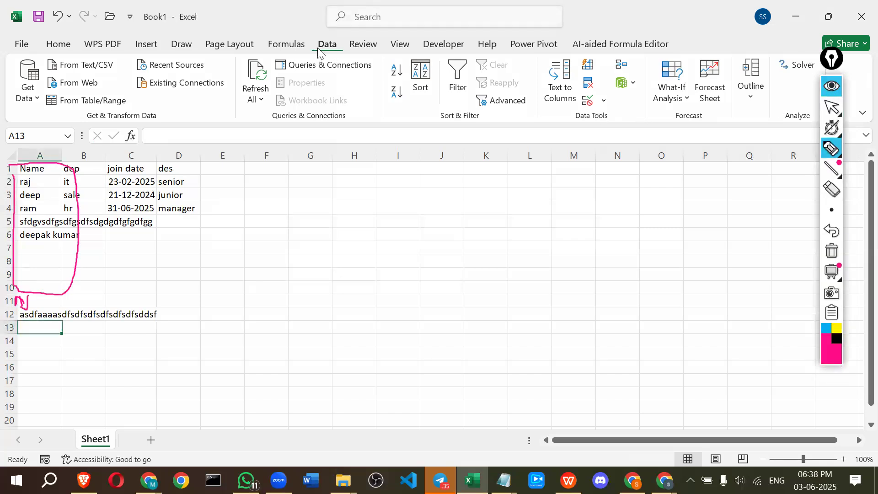
mouse_move(318, 53)
mouse_down()
mouse_move(338, 51)
mouse_move(323, 51)
mouse_up()
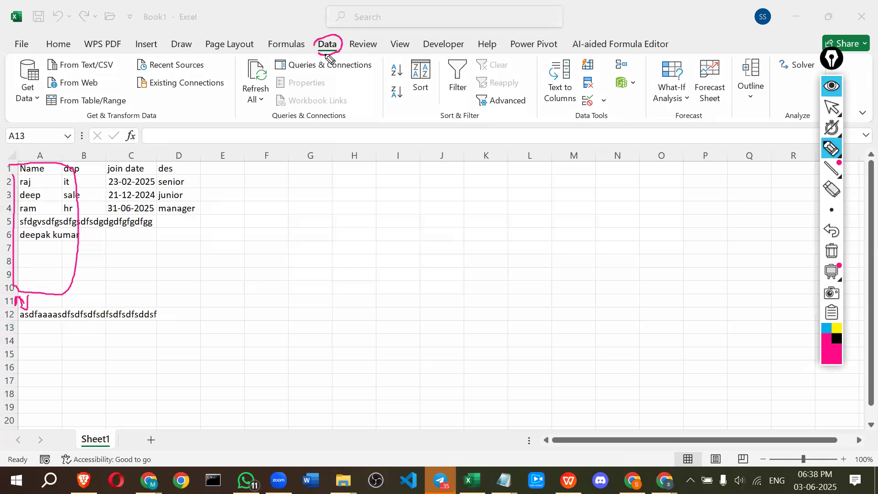
mouse_move(567, 114)
mouse_down()
mouse_move(586, 124)
mouse_move(600, 117)
mouse_move(582, 94)
mouse_move(581, 106)
mouse_move(594, 98)
mouse_up()
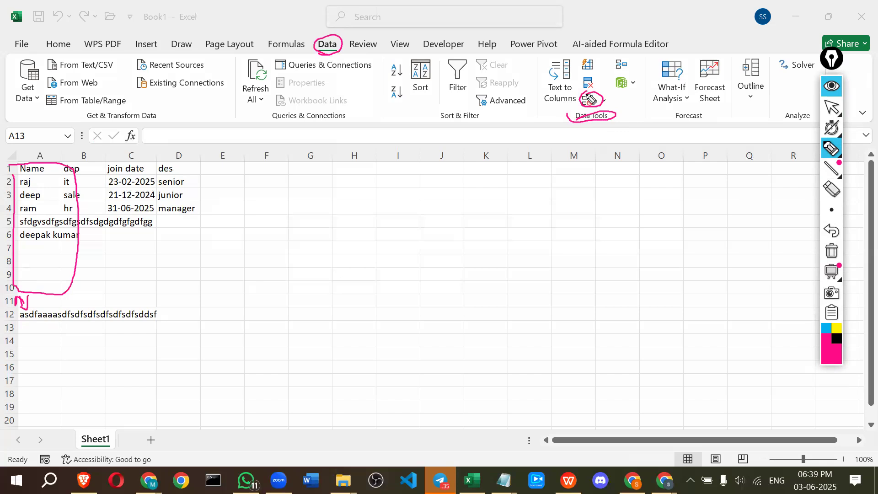
click(831, 86)
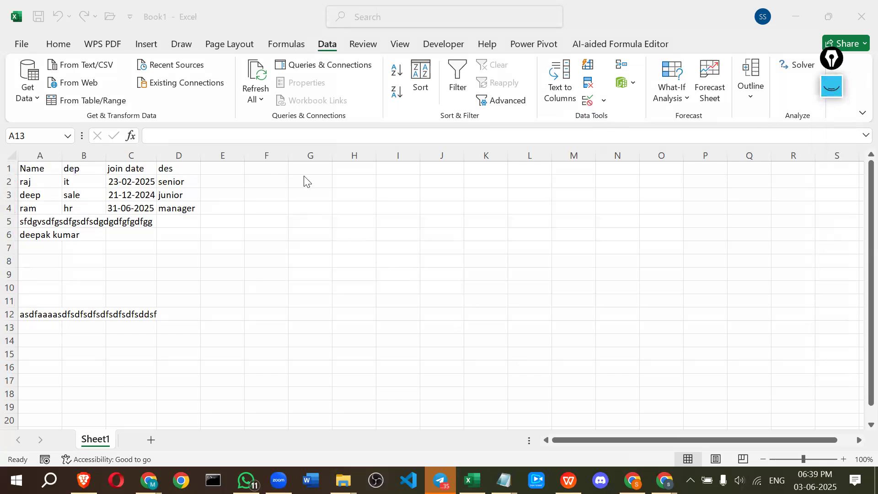
Step: Switch to the Excel Data Validation notes in Google Docs and read from the numbered validation steps down to Assignment Set 1
mouse_move(663, 480)
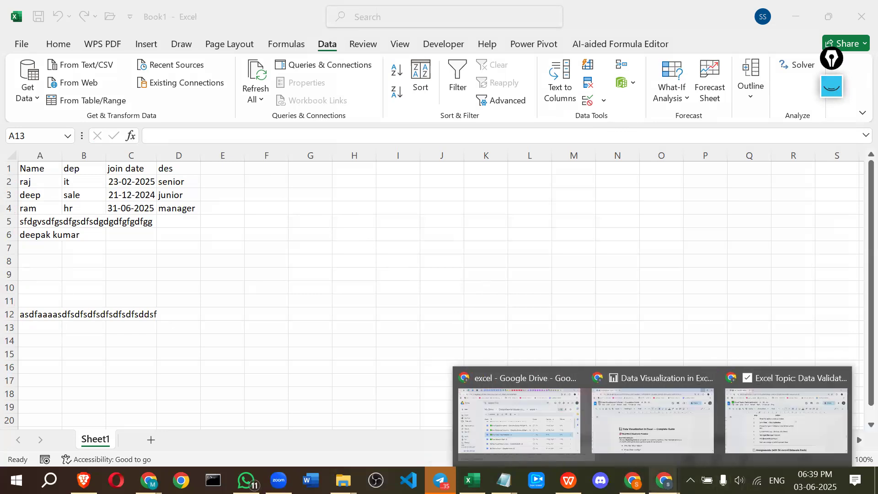
click(815, 412)
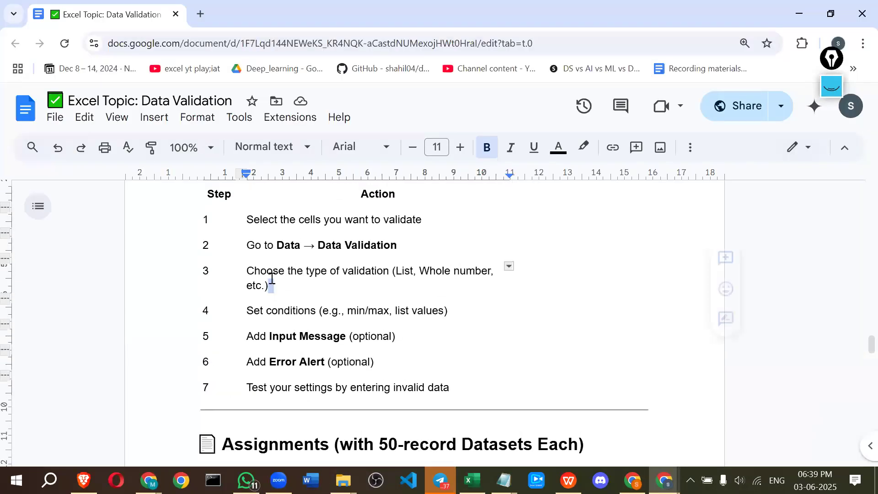
click(269, 248)
drag(314, 271, 453, 272)
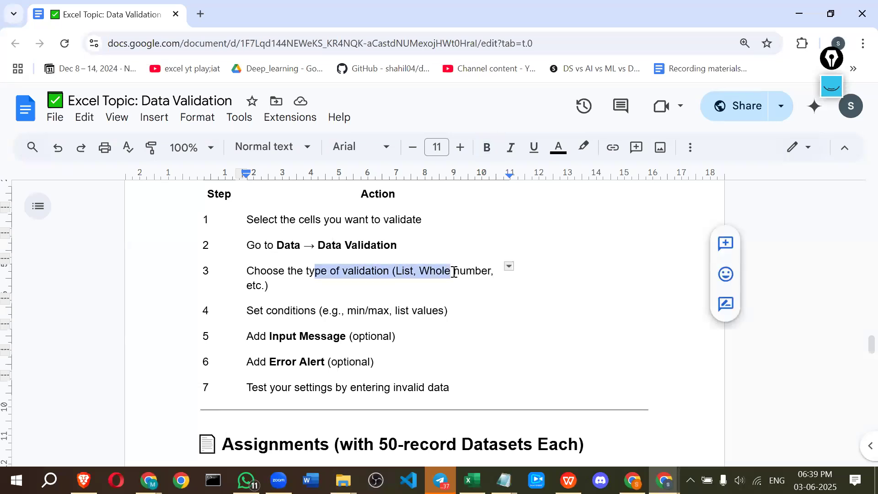
scroll(453, 272, down, 1)
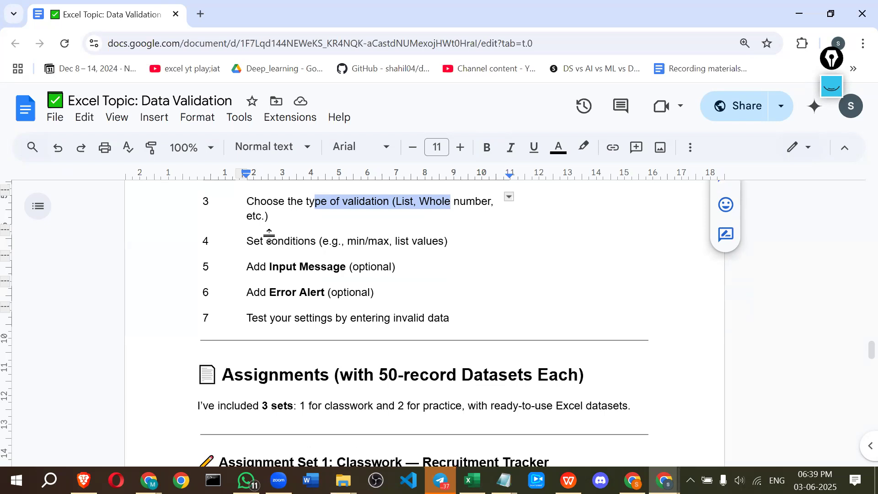
scroll(270, 236, down, 5)
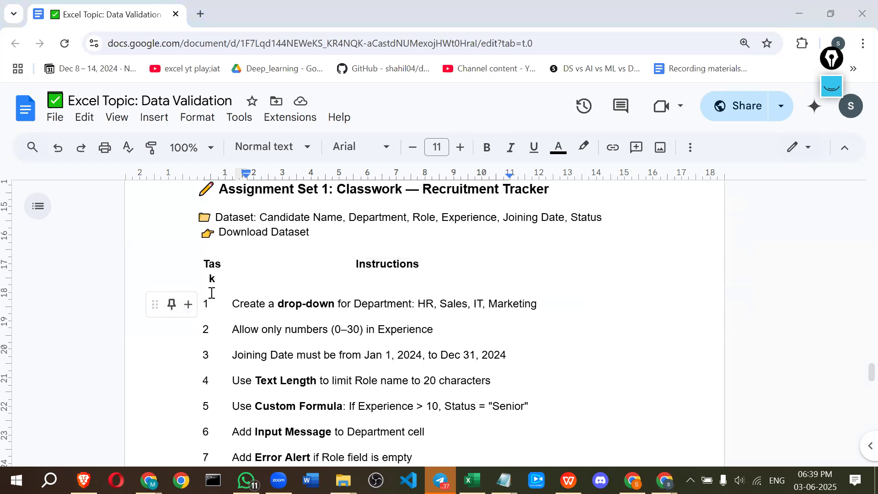
Step: Switch back to the Book1 workbook in Excel and view the Data Validation command's options
key(alt+Tab)
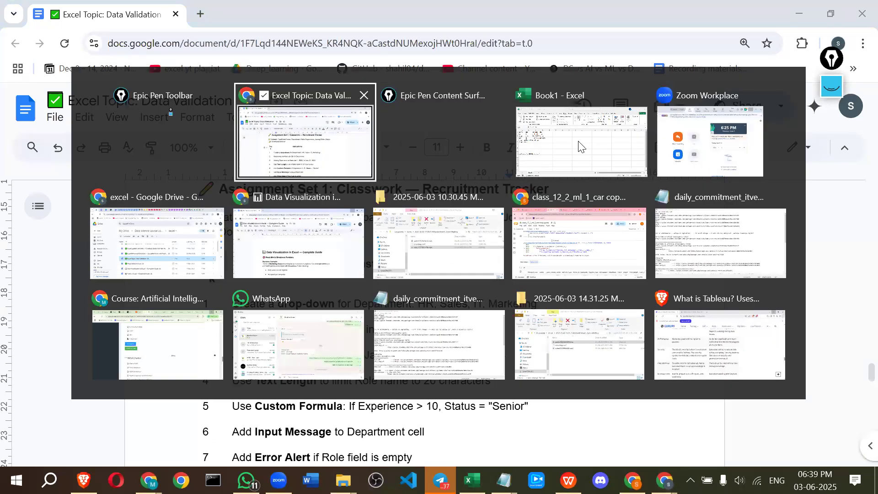
click(581, 146)
click(39, 250)
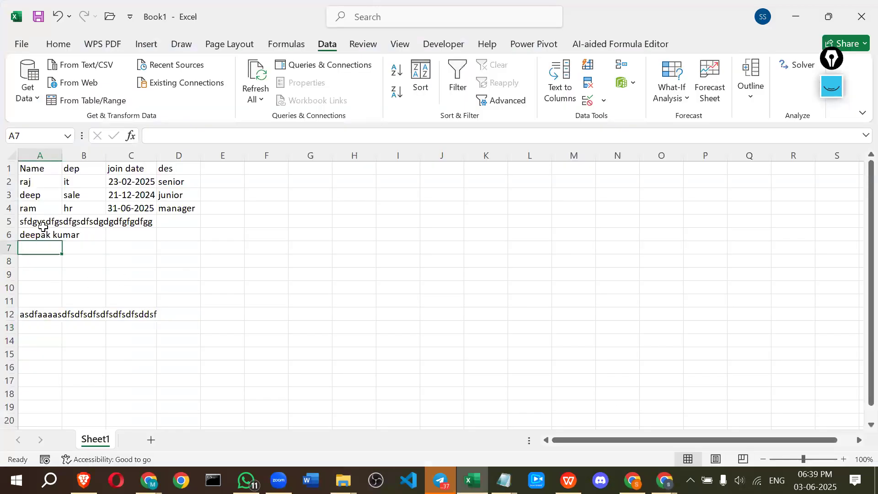
click(42, 225)
click(42, 262)
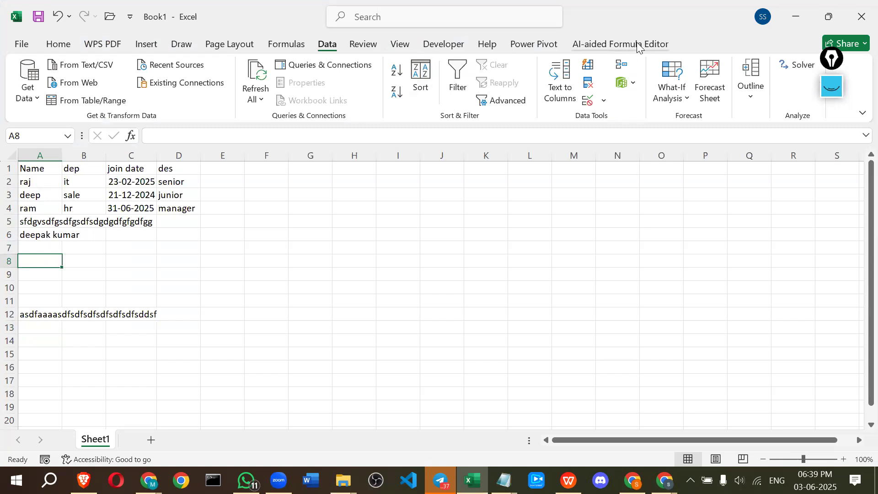
click(602, 101)
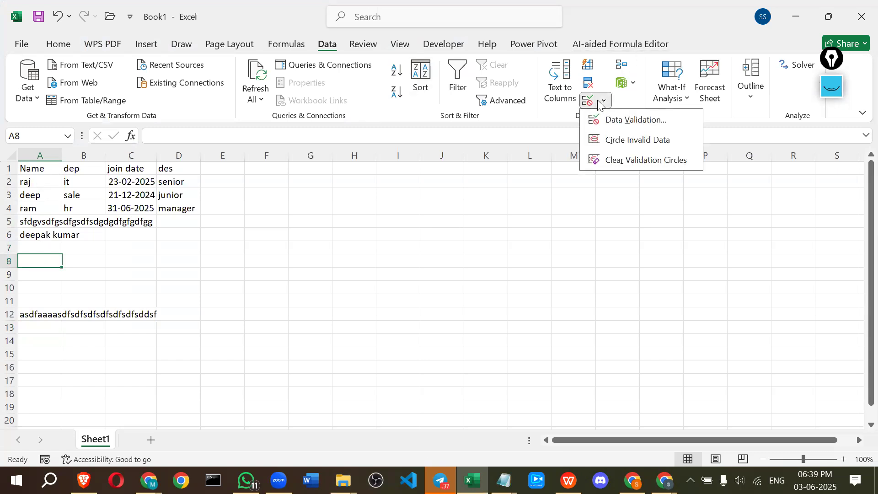
click(253, 272)
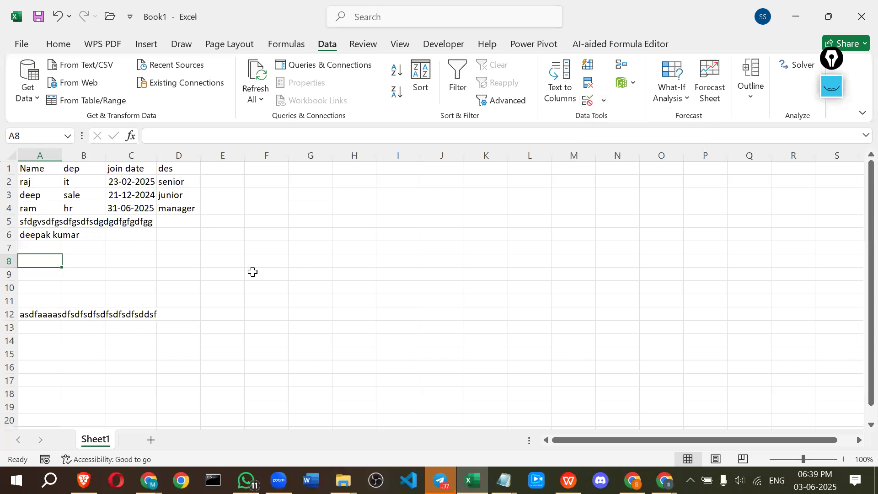
click(135, 181)
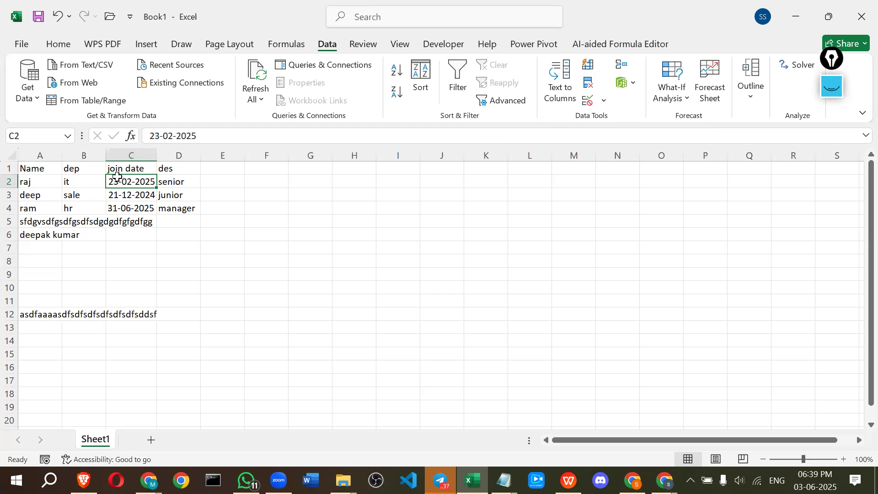
Step: Examine the allowed data types in the Data Validation settings for cells B2:B4, and cancel without applying a rule
drag(76, 181, 77, 210)
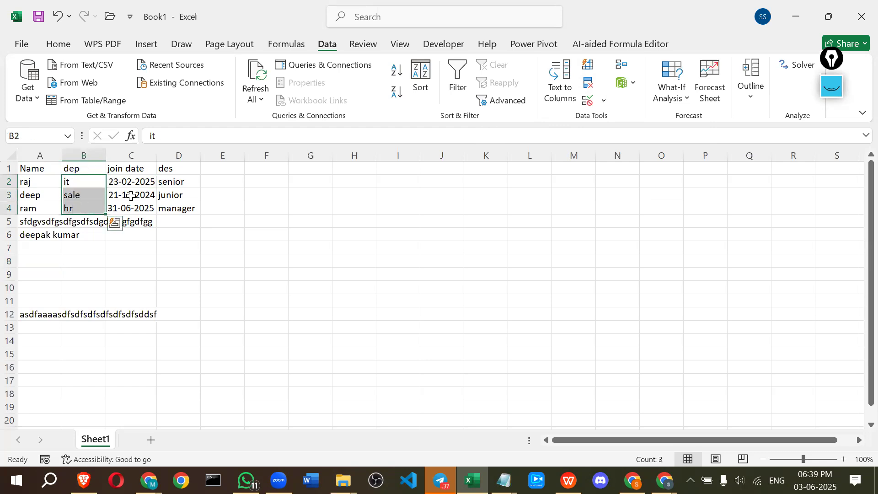
click(588, 100)
click(365, 98)
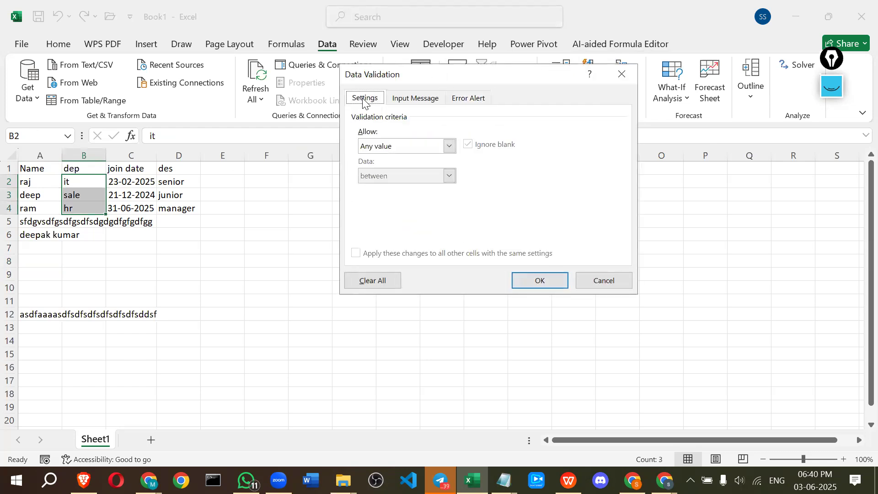
click(369, 149)
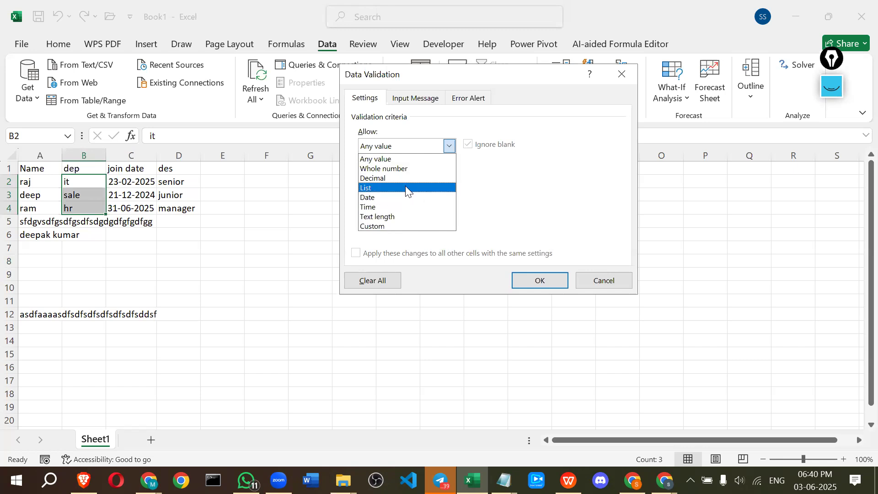
click(489, 197)
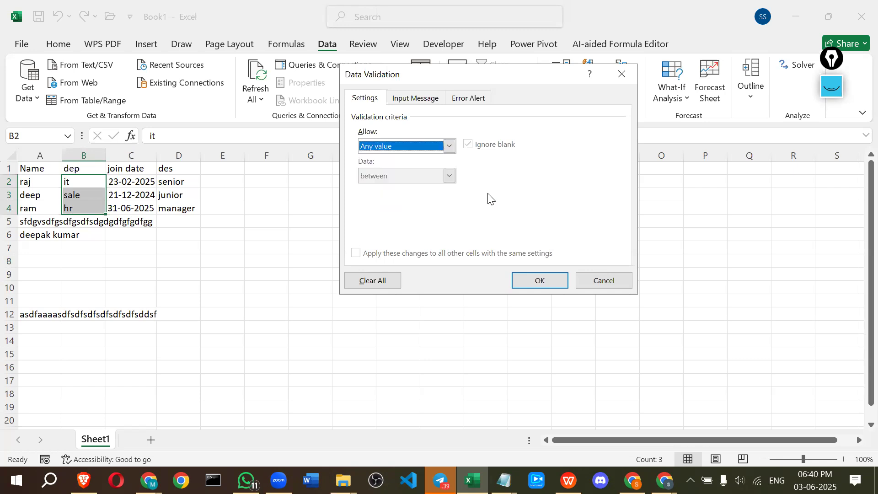
click(609, 279)
Step: Enter 14, 12 and 5 in cells E2 to E4 beside the des column
click(213, 181)
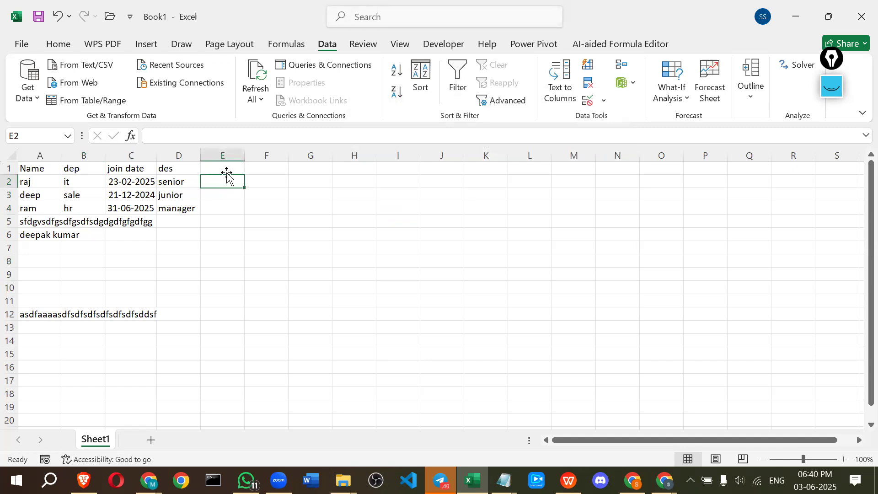
text(14)
key(Return)
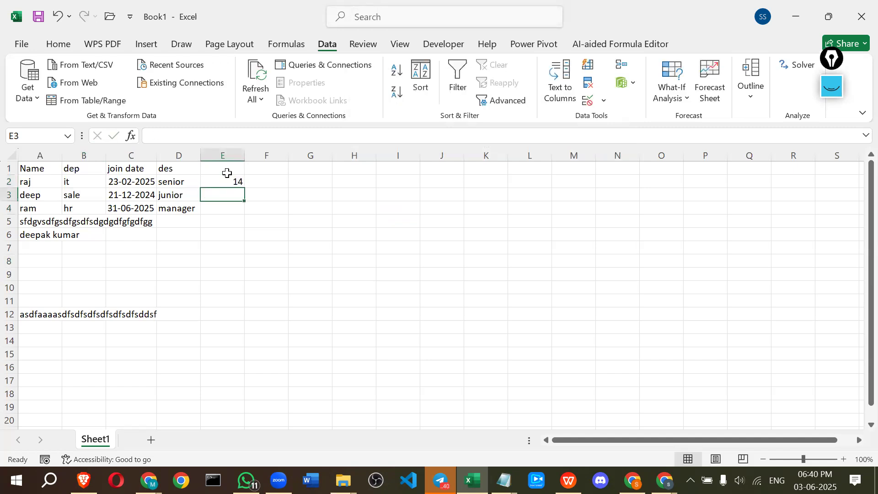
text(12)
key(Return)
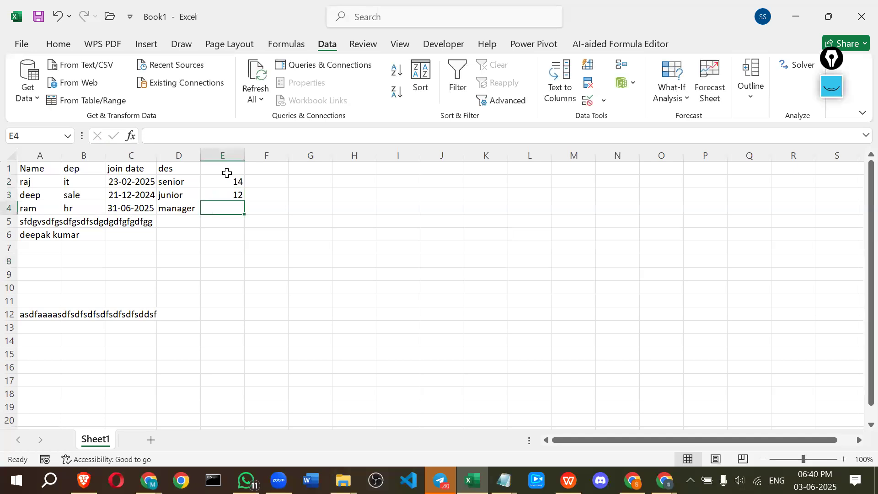
text(45)
key(BackSpace)
text(5)
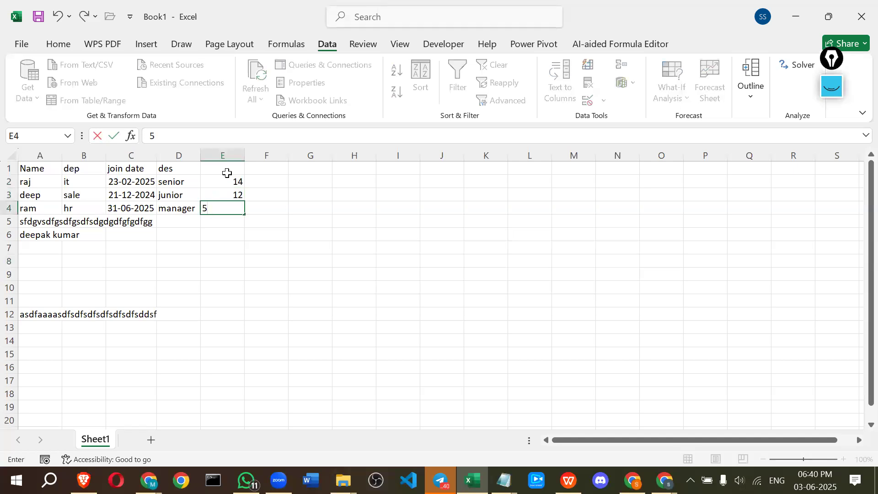
key(Return)
Step: Change the value in cell E3 to 2
drag(231, 181, 231, 210)
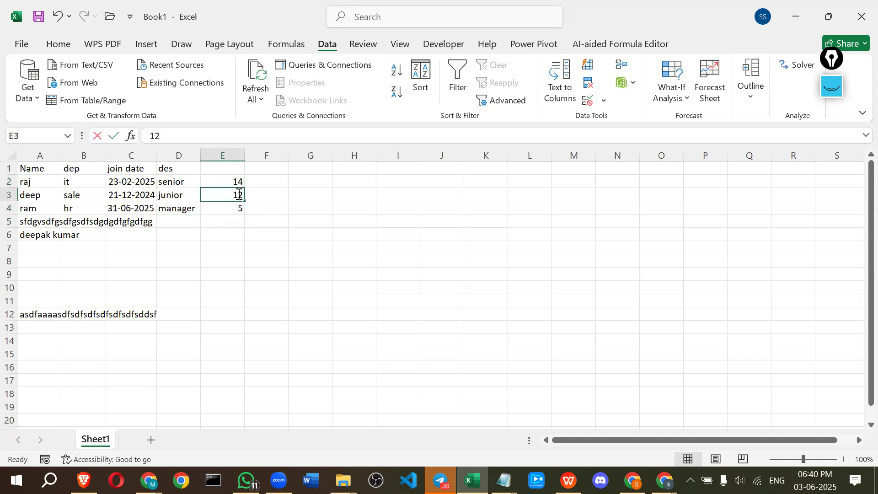
double_click(238, 195)
key(BackSpace)
key(Return)
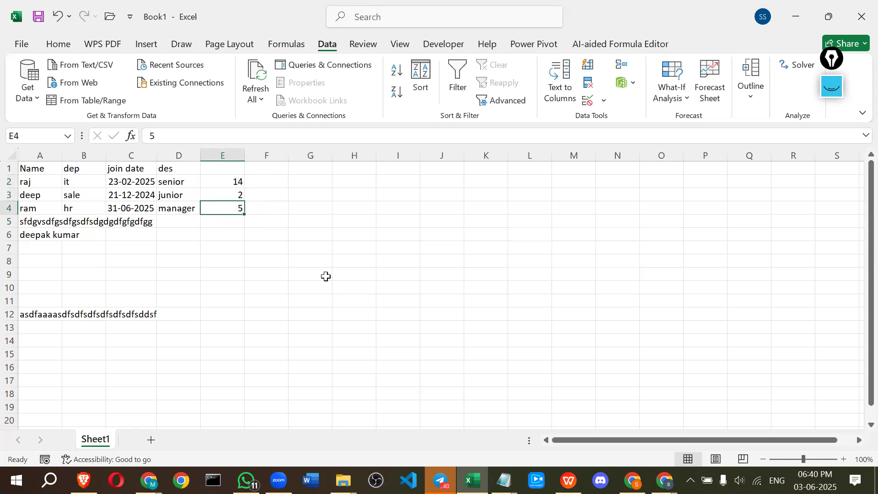
Step: Apply Data Validation to cells E2:E7, allowing only whole numbers between a minimum of 1 and a chosen maximum
click(236, 181)
drag(237, 180, 239, 247)
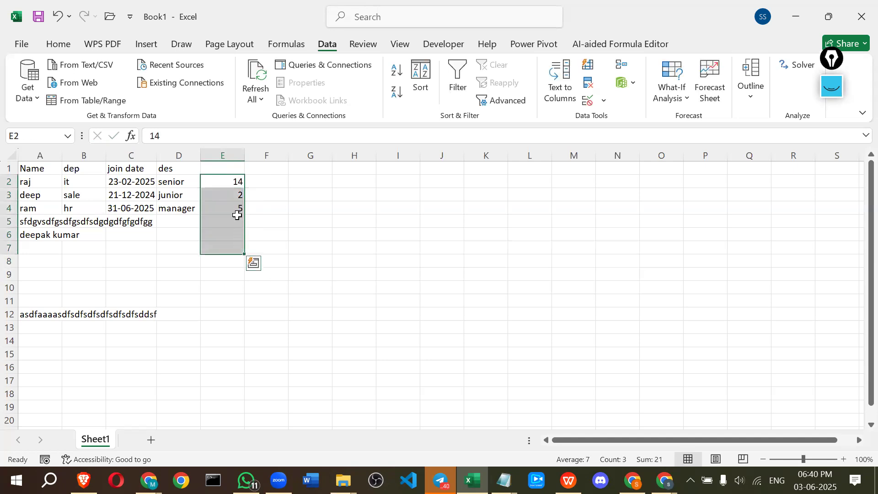
click(584, 104)
click(388, 150)
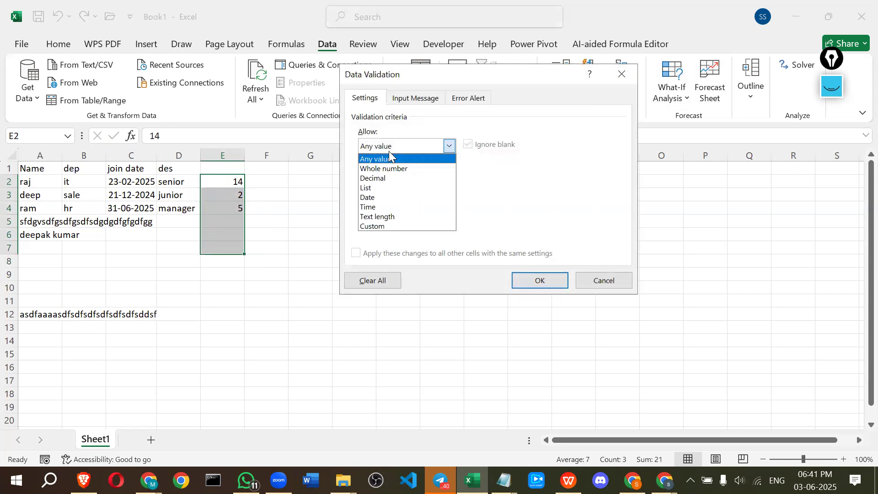
click(379, 168)
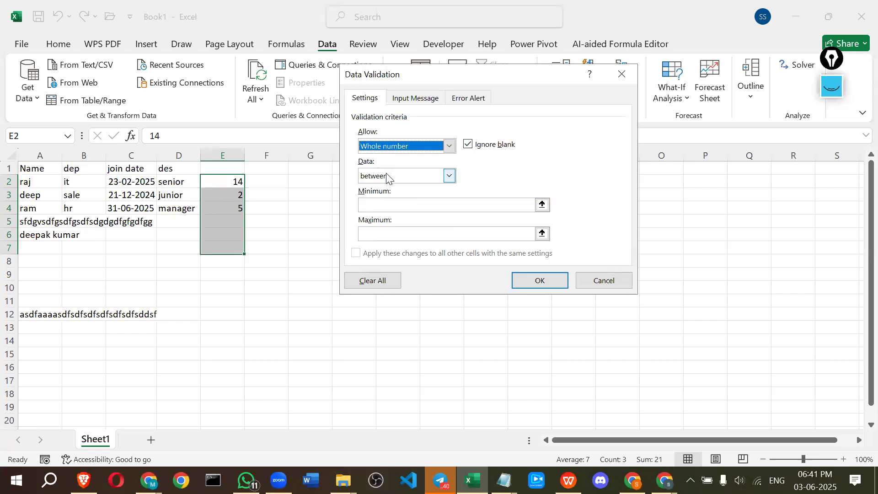
click(386, 174)
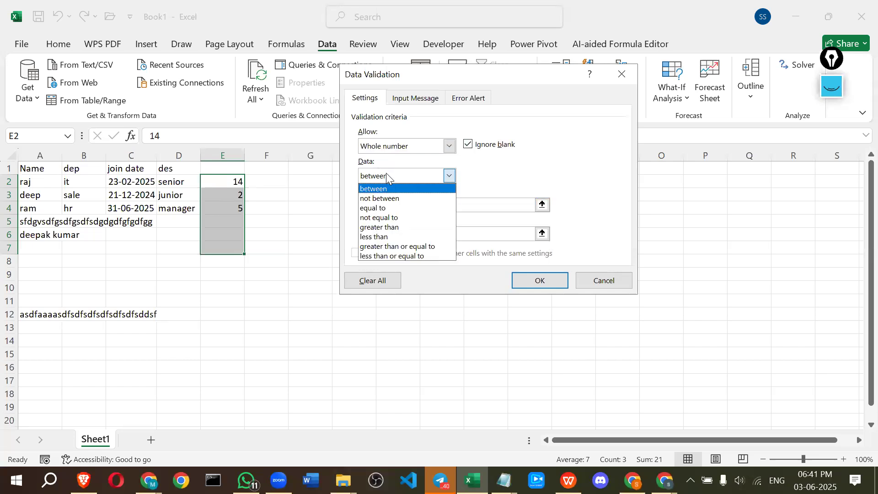
click(482, 180)
click(394, 206)
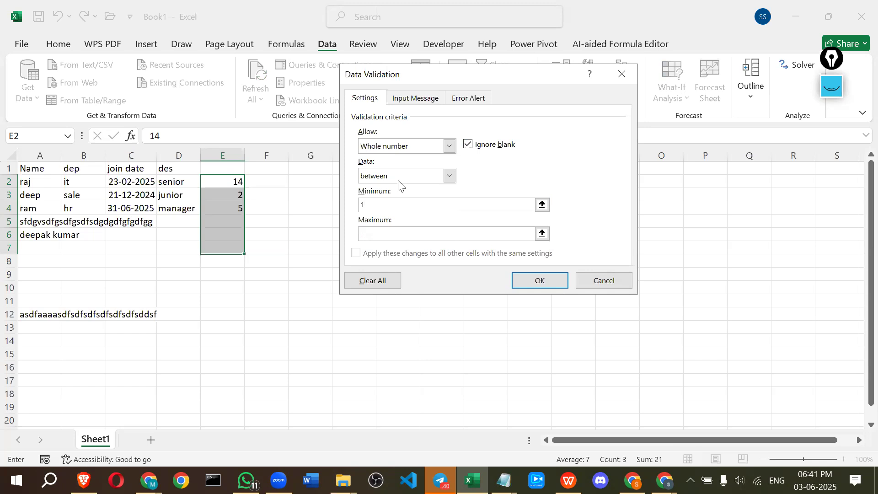
click(394, 231)
click(547, 283)
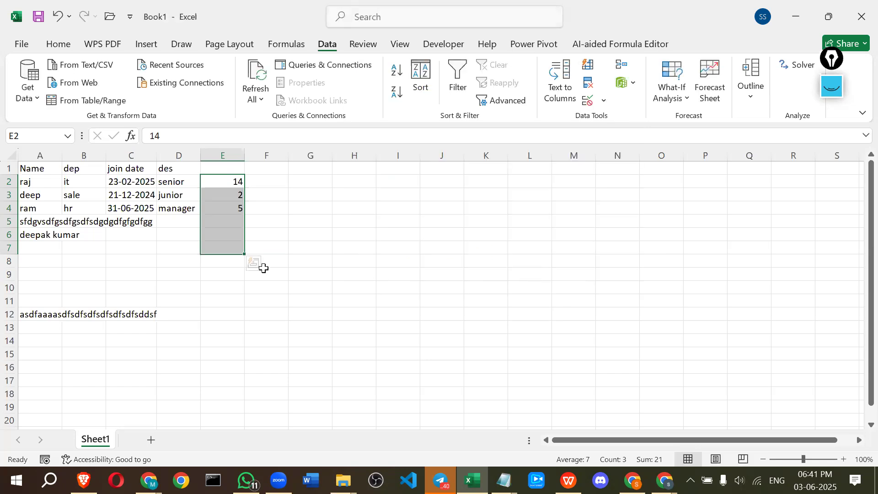
Step: Test the whole-number rule by entering 32 in cell E5, and cancel the entry
click(212, 222)
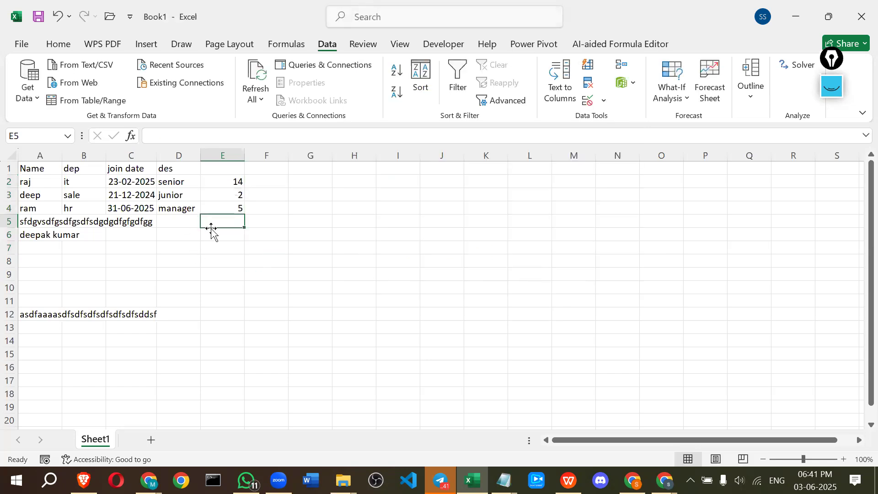
text(32)
key(Return)
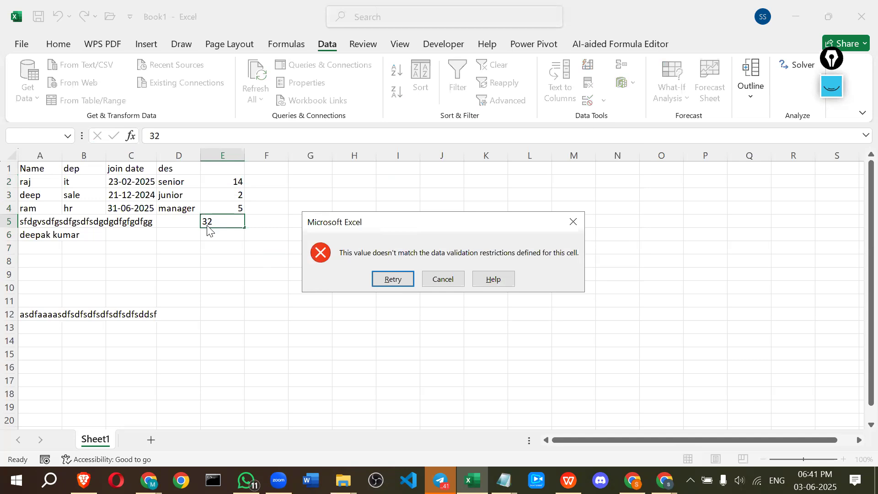
click(447, 280)
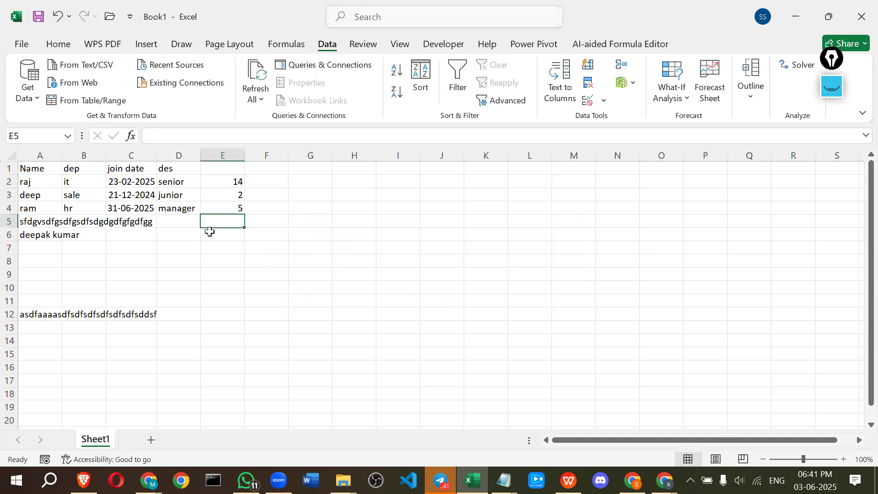
Step: Try the value 0 in cell E5, and retry the entry with 12
text(0)
key(Return)
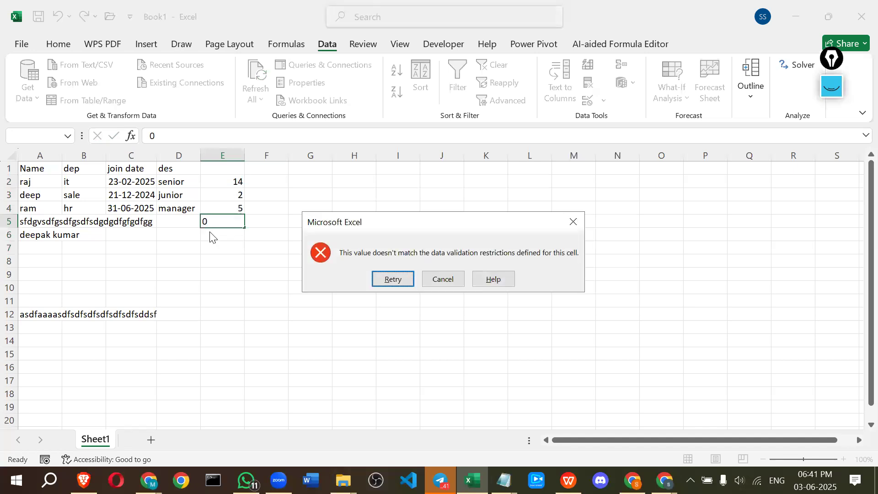
key(Return)
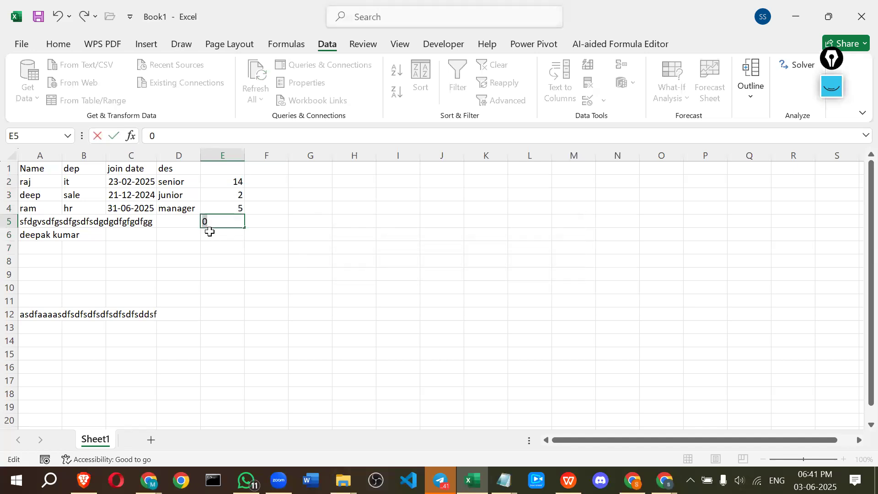
text(12)
key(Return)
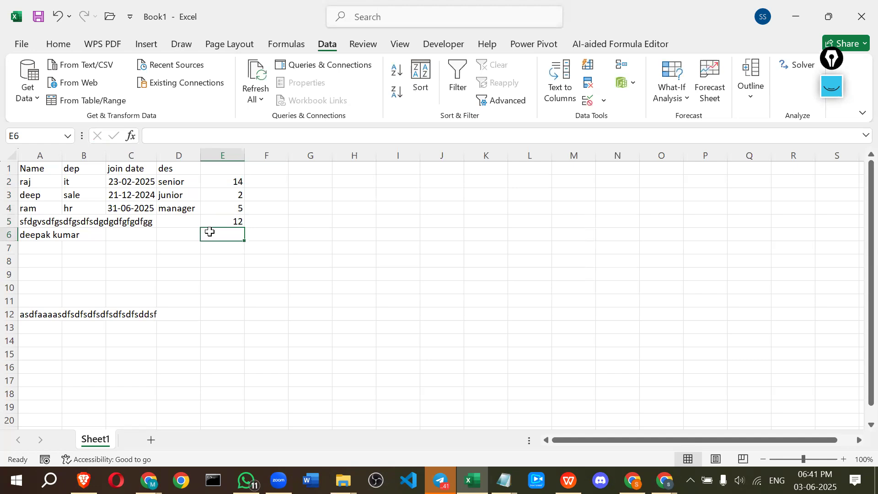
drag(229, 181, 227, 220)
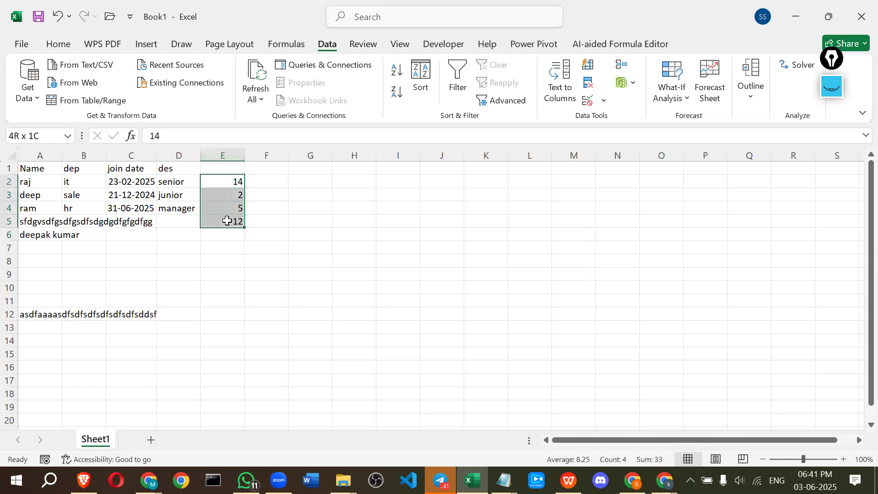
click(222, 247)
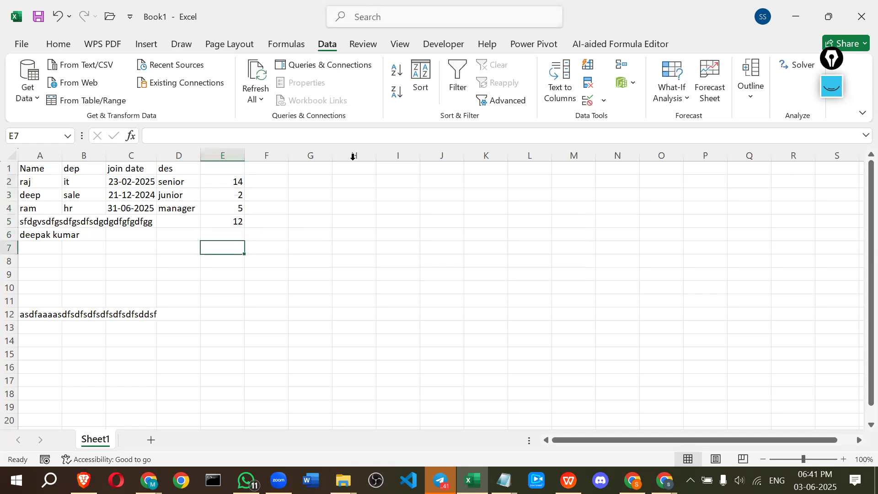
Step: Review cell E7's Data Validation criteria, input message, error alert and allowed data types, and close the settings without changes
click(587, 105)
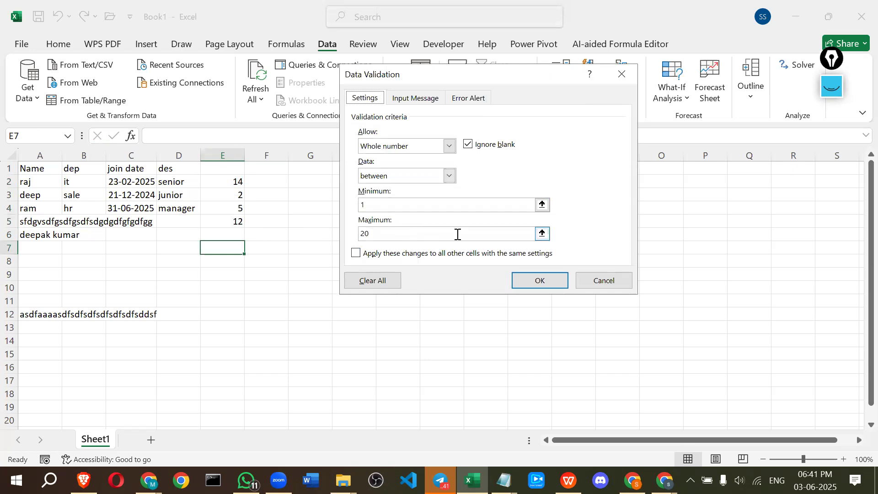
click(609, 74)
click(602, 102)
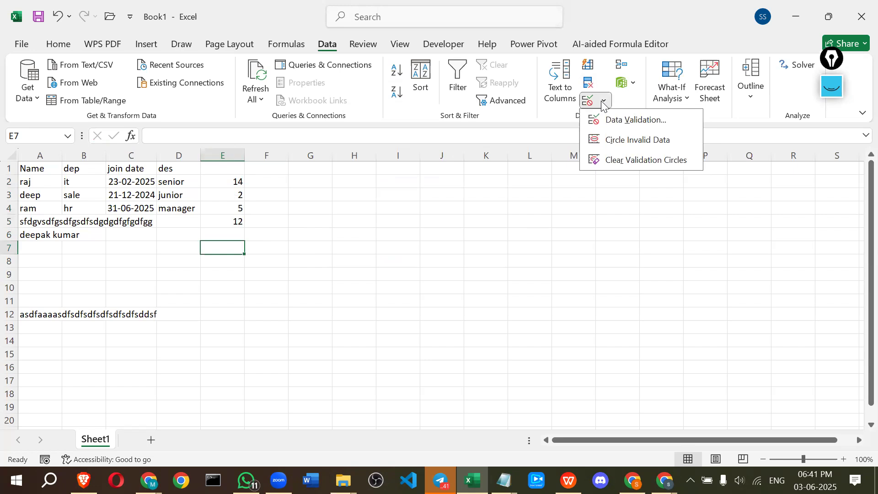
click(622, 126)
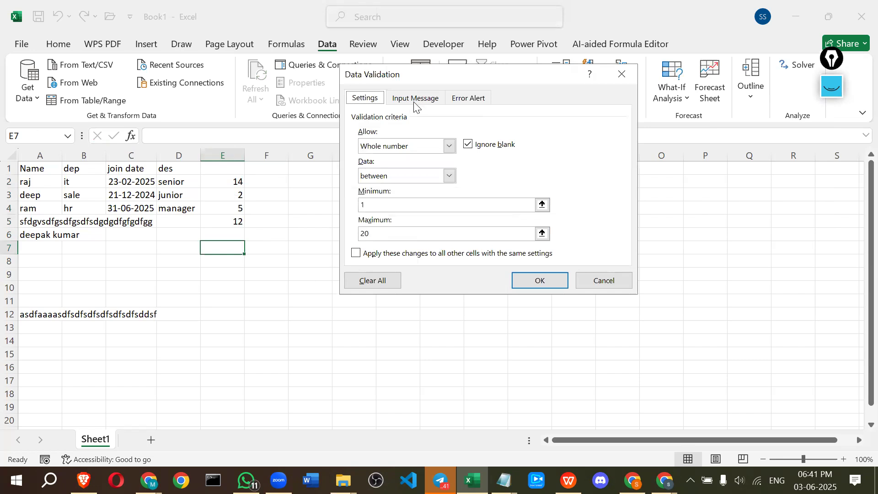
click(415, 104)
click(453, 99)
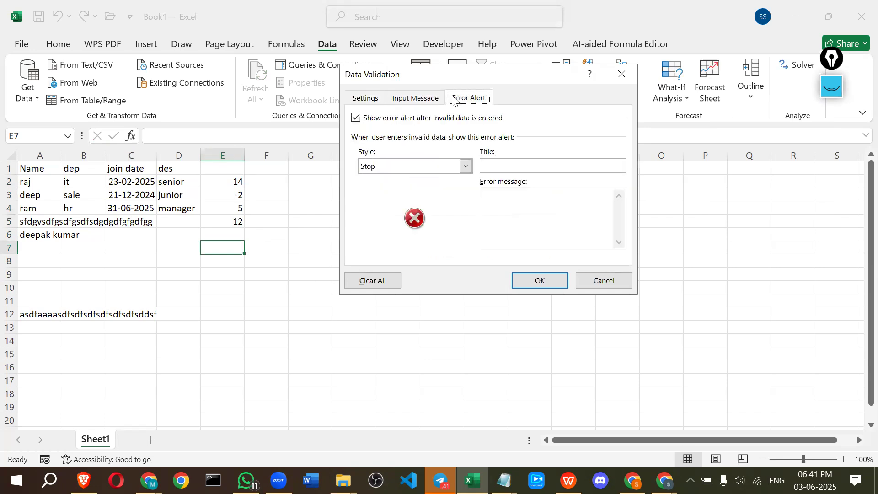
click(370, 100)
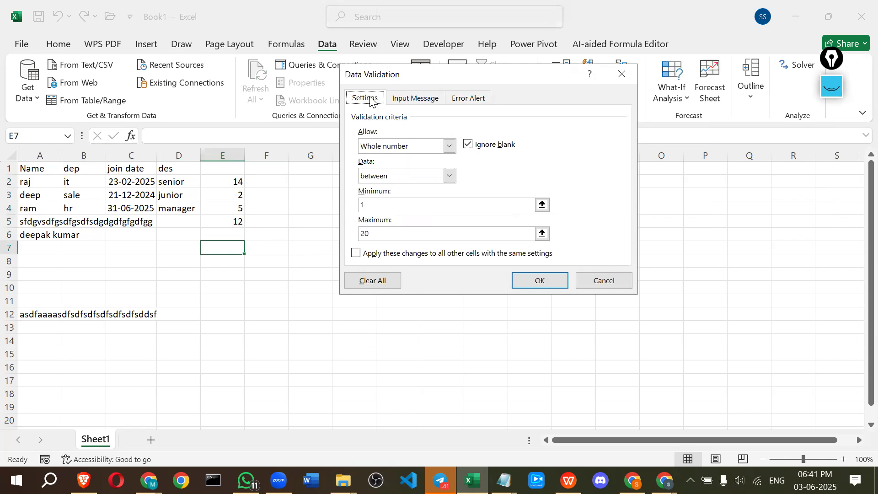
click(380, 145)
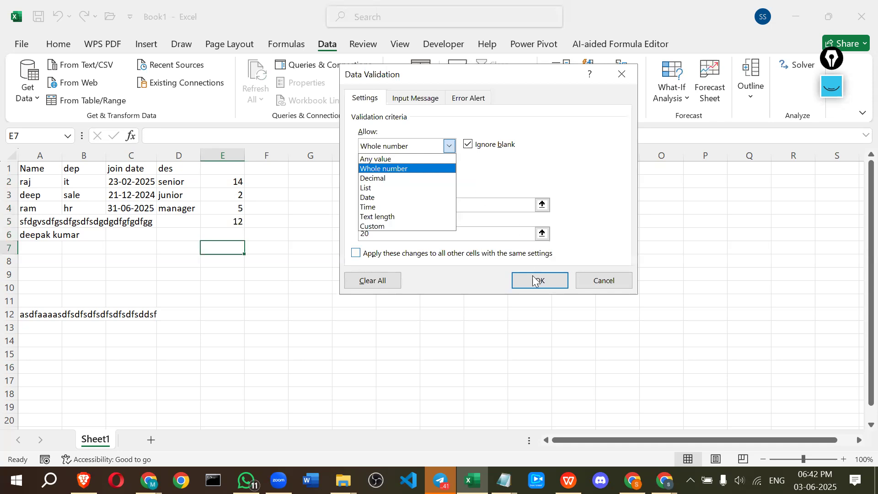
click(611, 279)
click(610, 279)
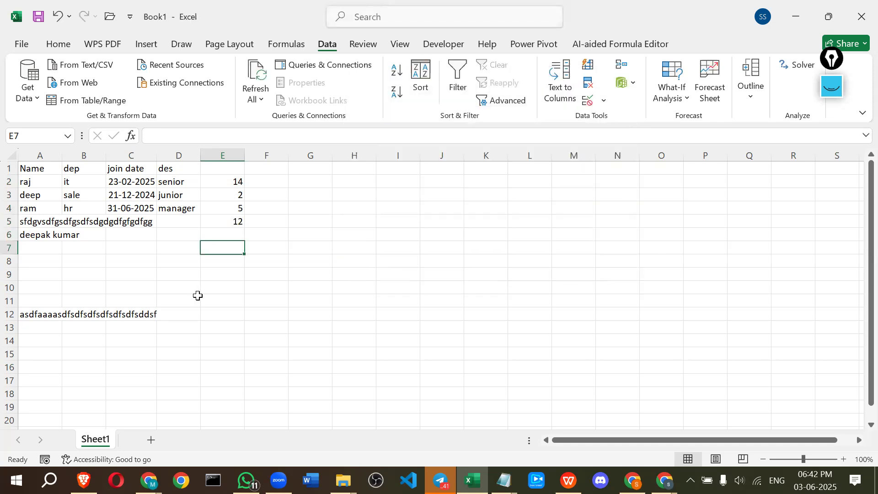
key(alt+Tab)
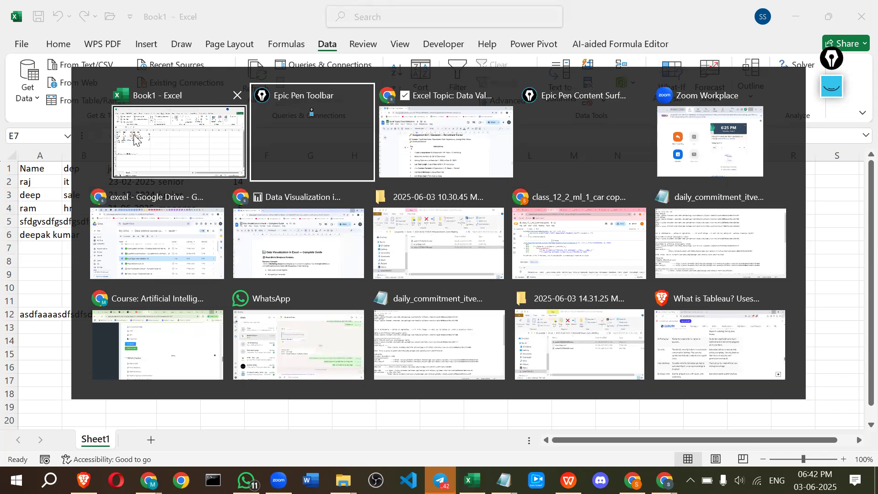
click(134, 139)
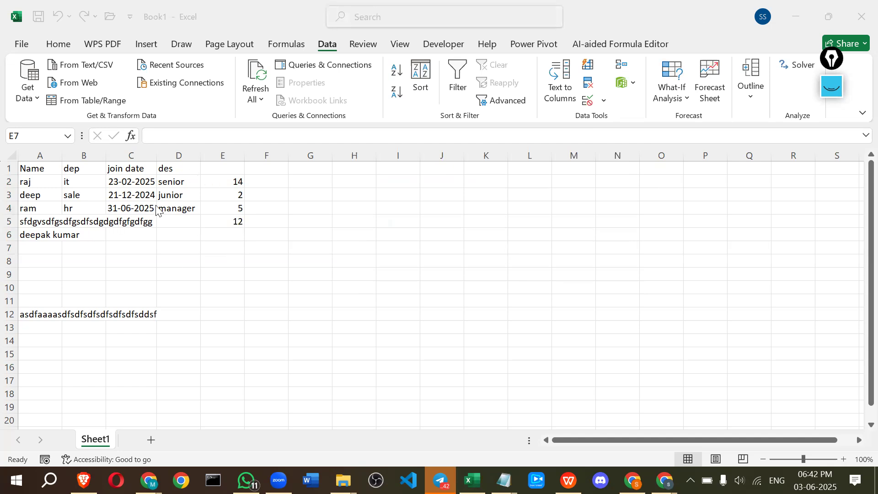
click(449, 196)
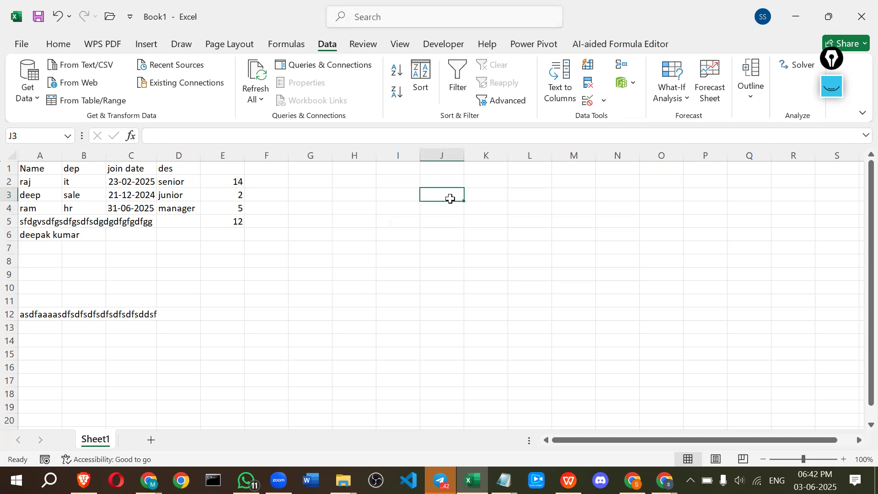
Step: Test the text-length rule by re-entering the overlong text in cell A5, and cancel the entry
click(80, 221)
double_click(43, 221)
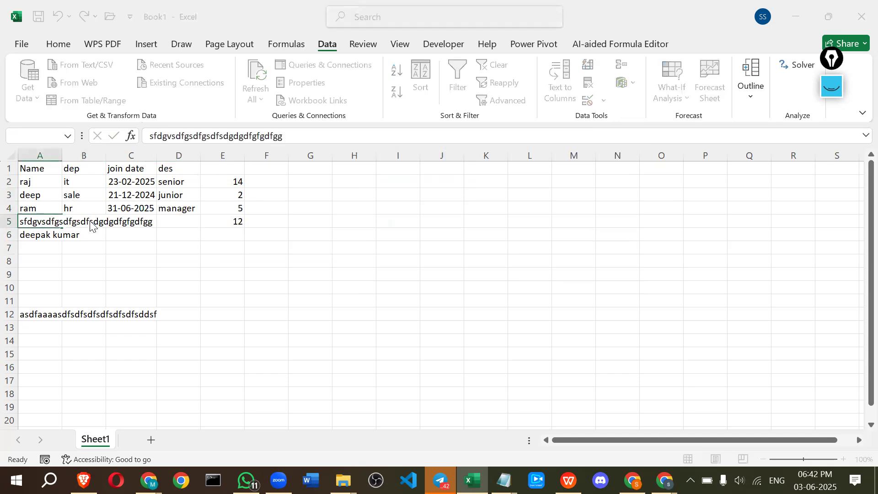
click(460, 280)
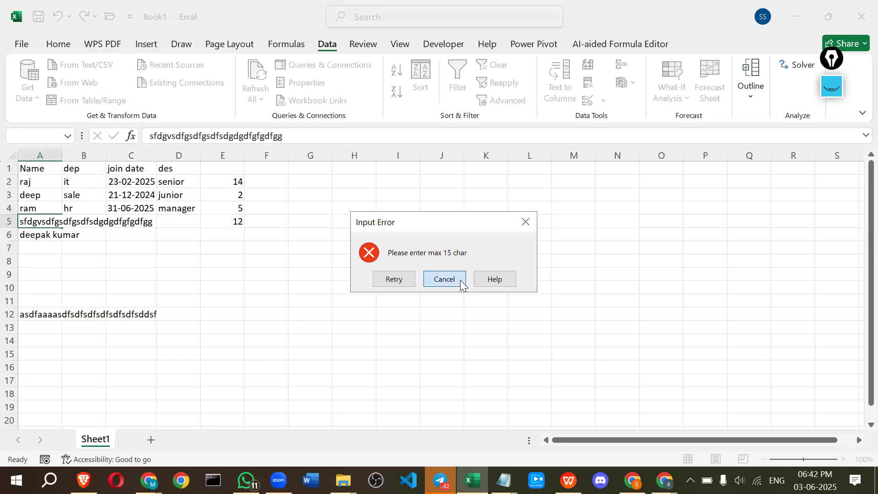
click(279, 338)
Step: Apply List Data Validation with an in-cell dropdown to cells B2:B11, using K2:K4 as the source range
click(80, 188)
drag(80, 188, 88, 300)
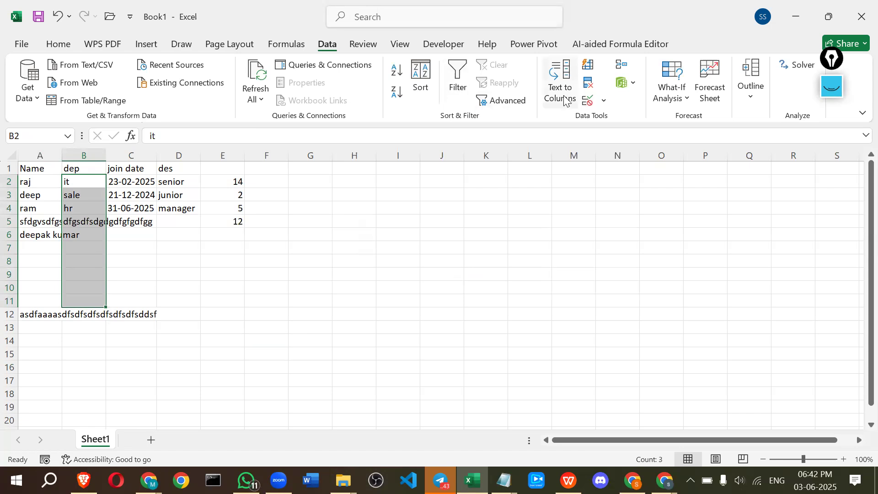
click(603, 101)
click(607, 120)
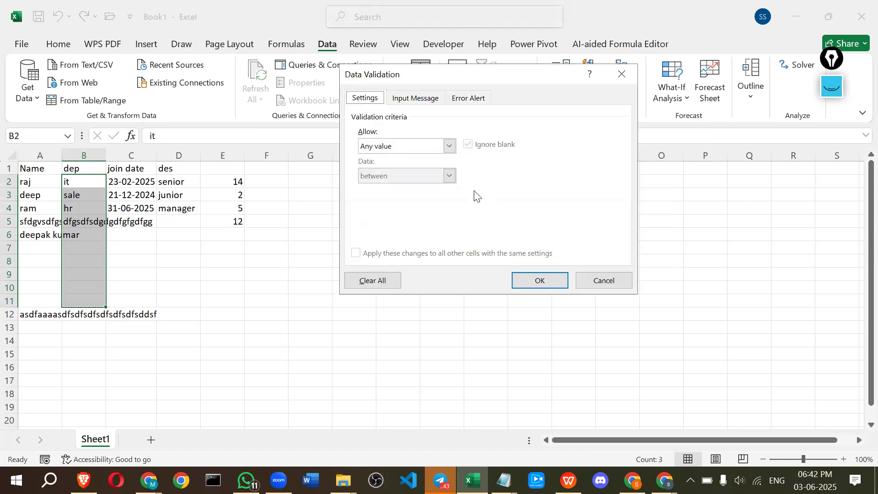
click(398, 145)
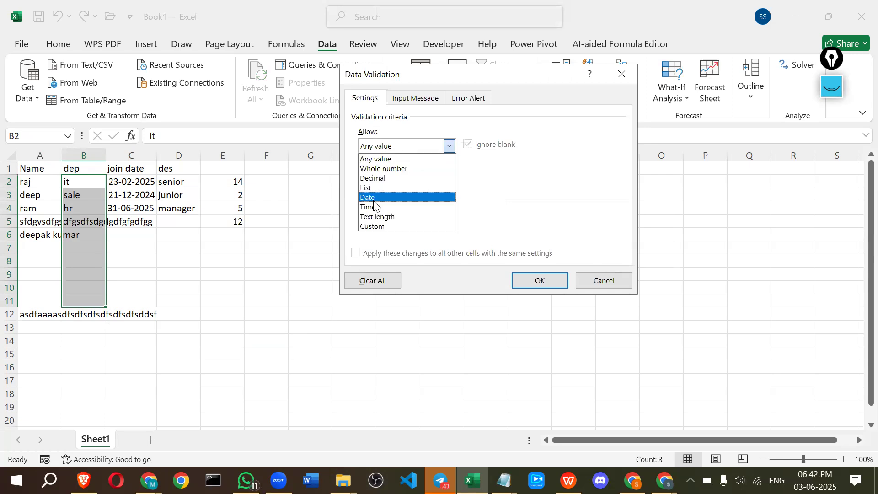
click(372, 189)
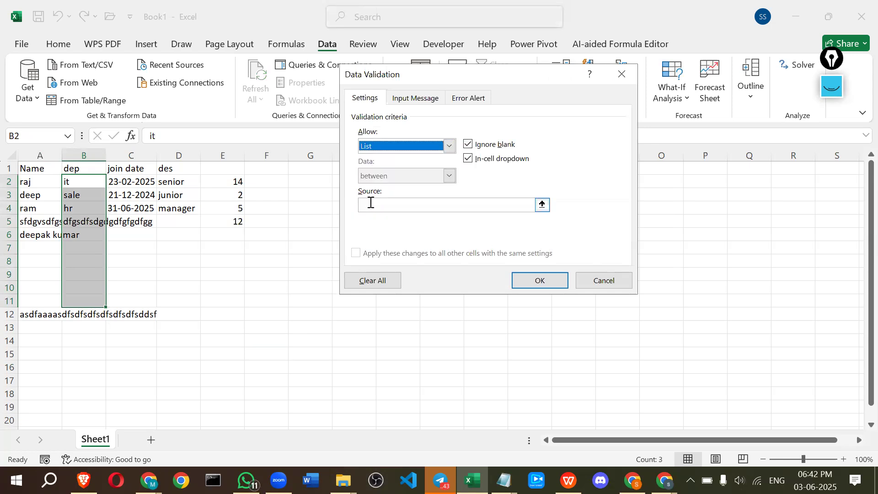
click(369, 204)
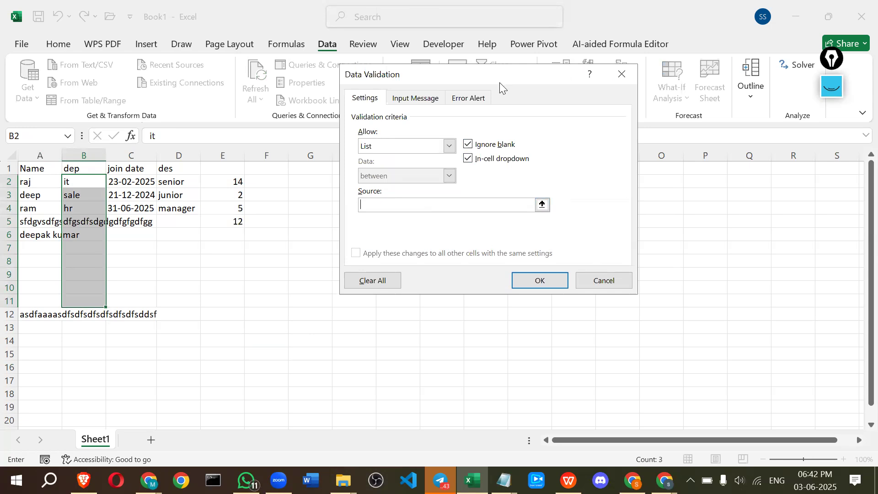
drag(499, 83, 293, 218)
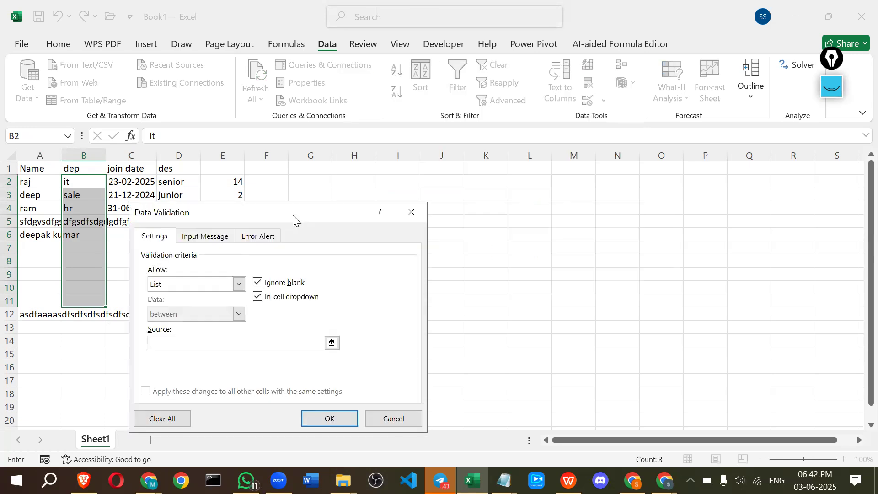
click(331, 342)
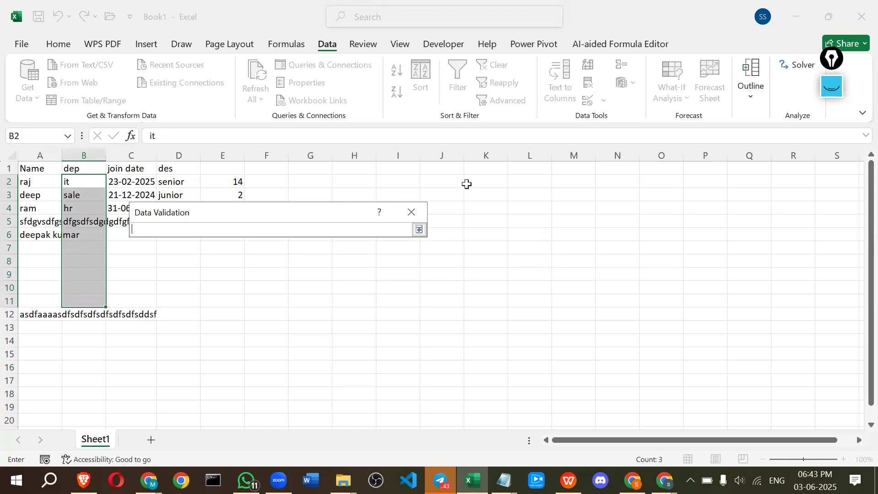
drag(476, 184, 477, 208)
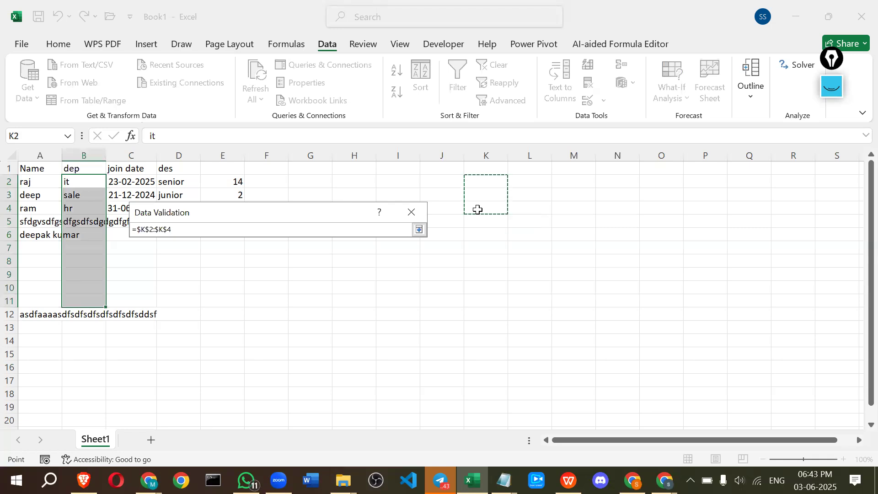
click(419, 229)
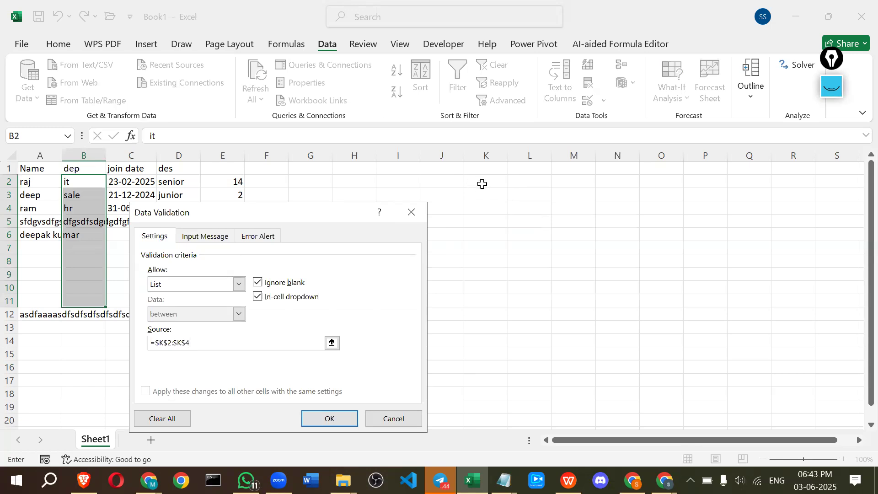
click(312, 410)
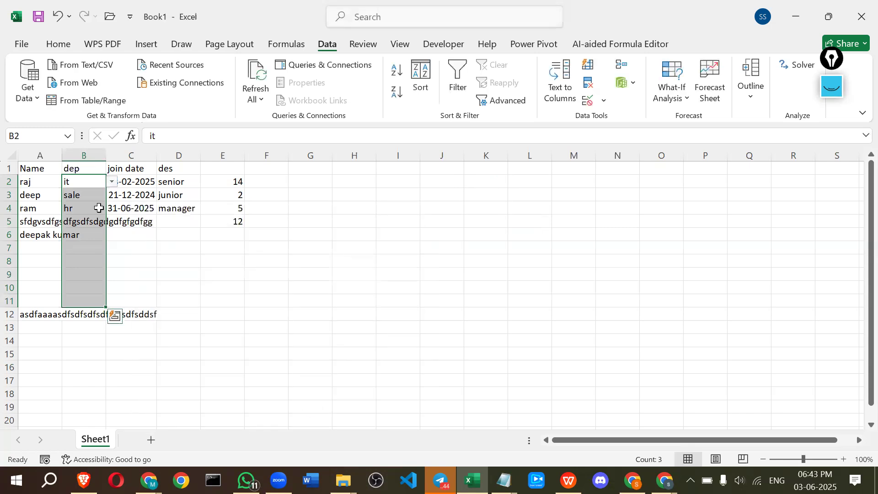
Step: Fill the source cells K2:K4 with the department names it, sale and hr
click(112, 183)
click(484, 181)
text(it)
key(Return)
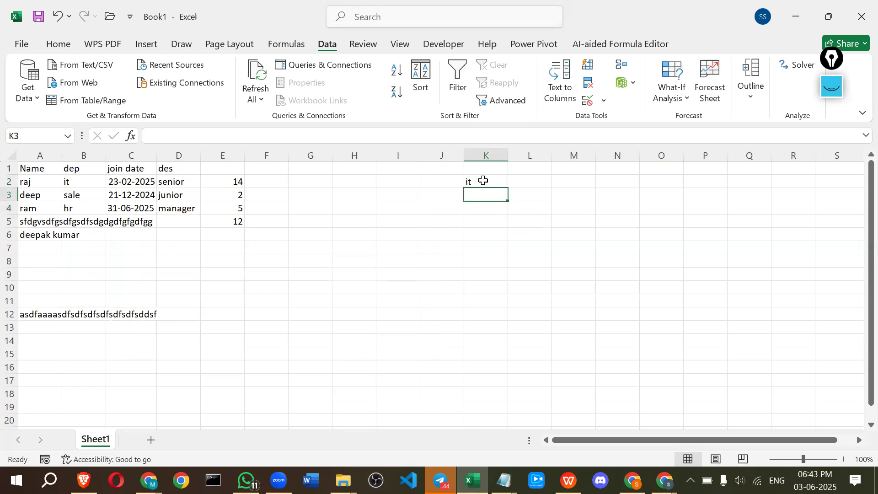
text(sales)
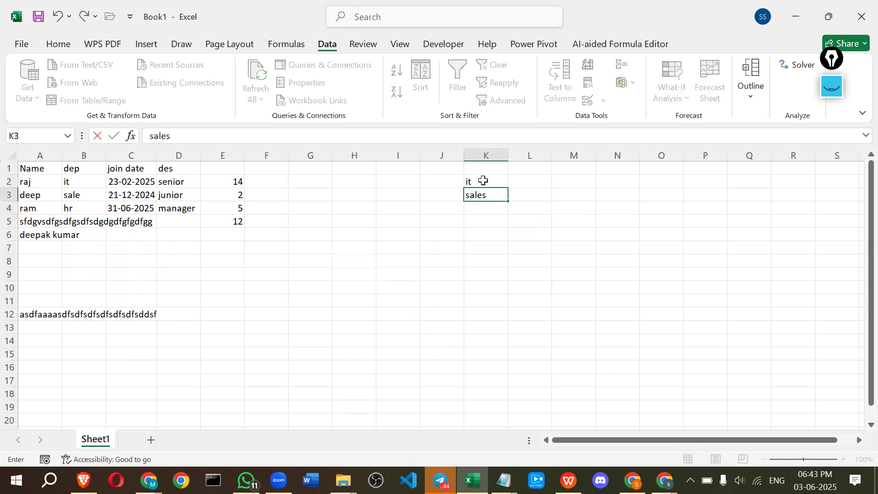
key(Return)
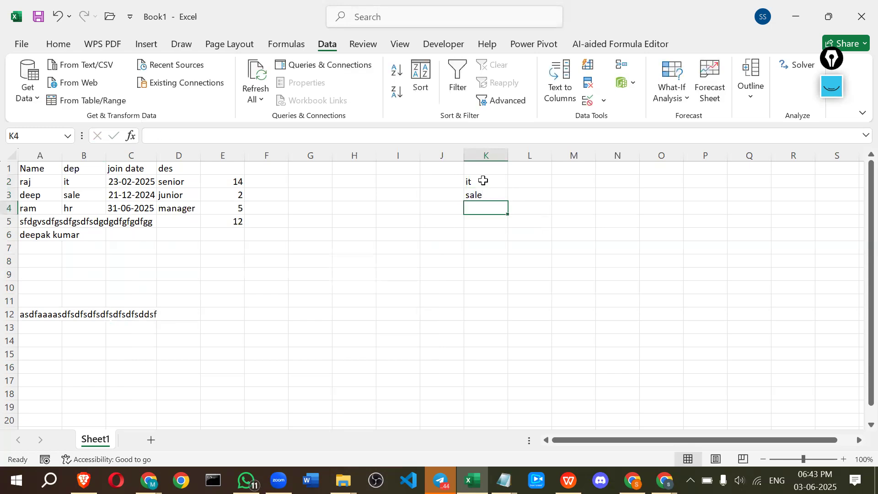
text(hr)
key(Return)
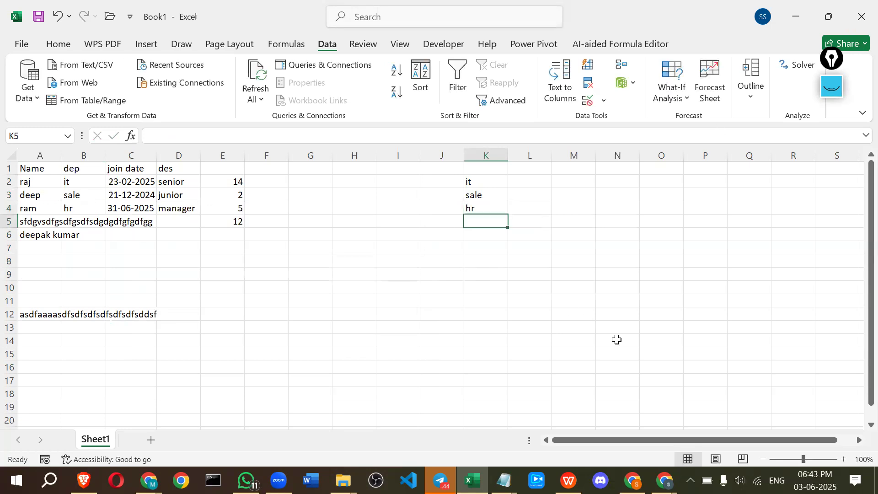
Step: Change the department in cell B2 to hr using its list of allowed values
click(92, 183)
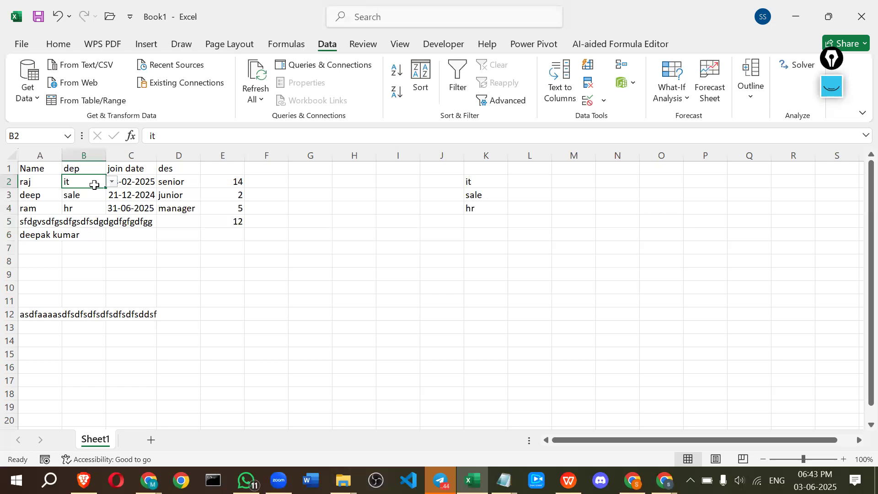
click(112, 183)
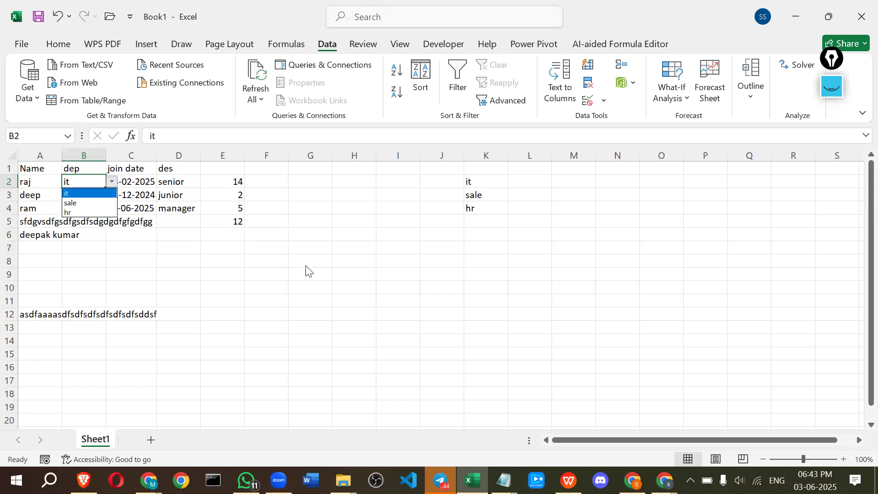
key(Escape)
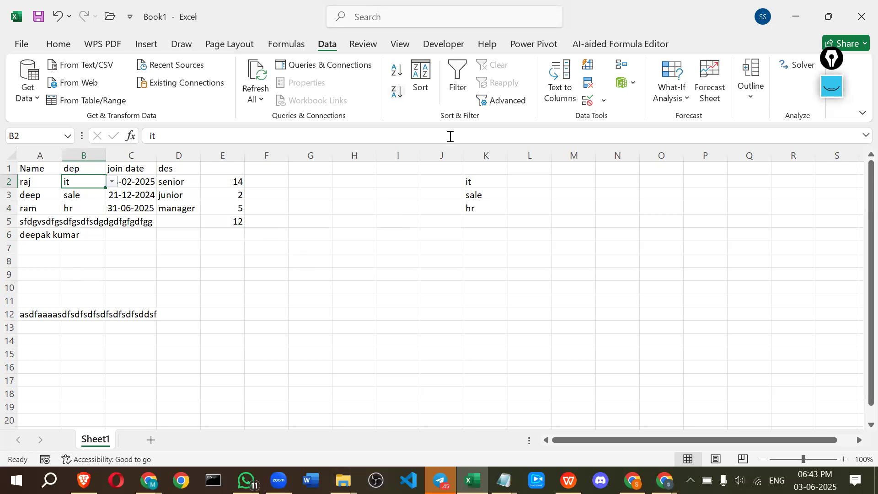
click(603, 102)
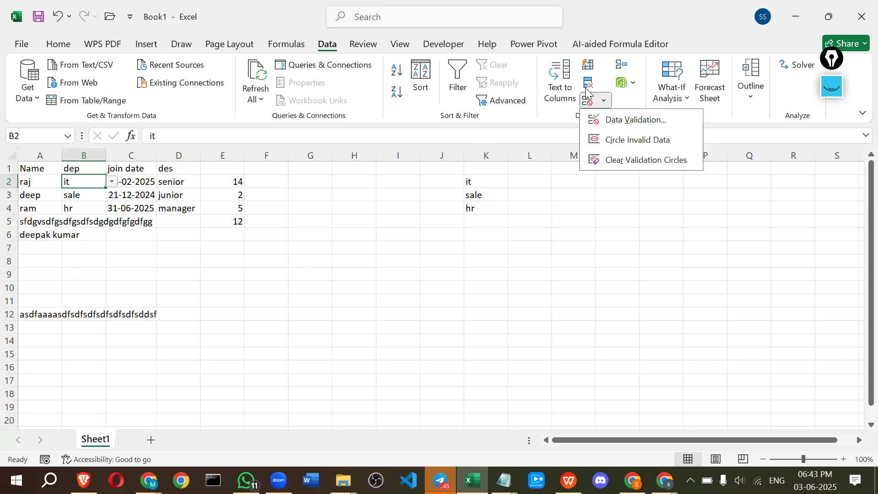
click(111, 184)
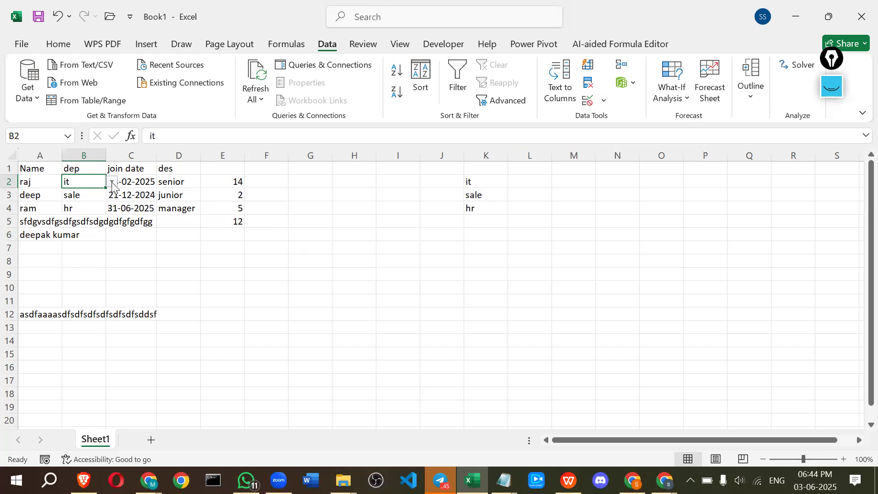
click(112, 182)
click(96, 213)
Step: Test the list rule by entering operations in cell B5, and cancel the entry
click(98, 196)
click(82, 235)
click(83, 220)
double_click(84, 219)
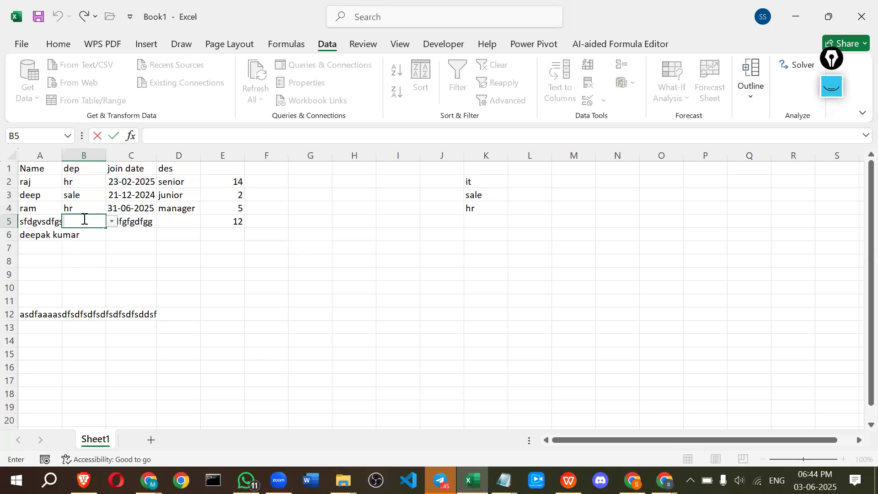
text(operations)
key(Return)
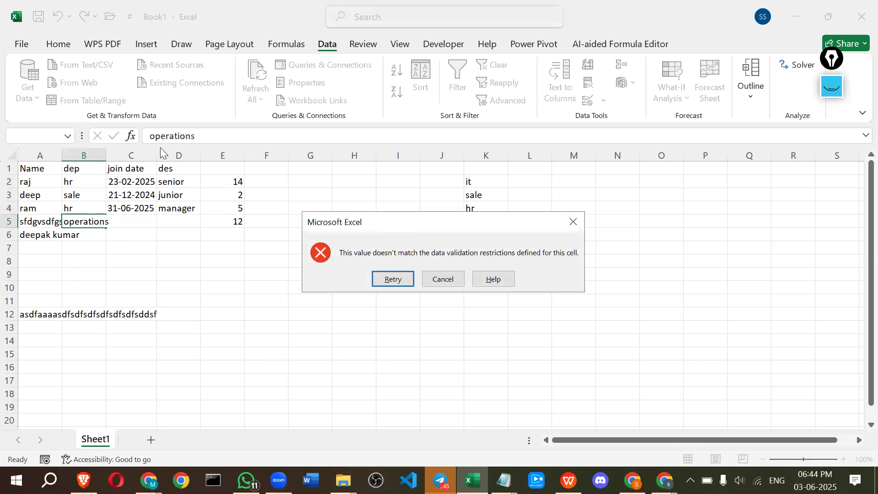
click(432, 284)
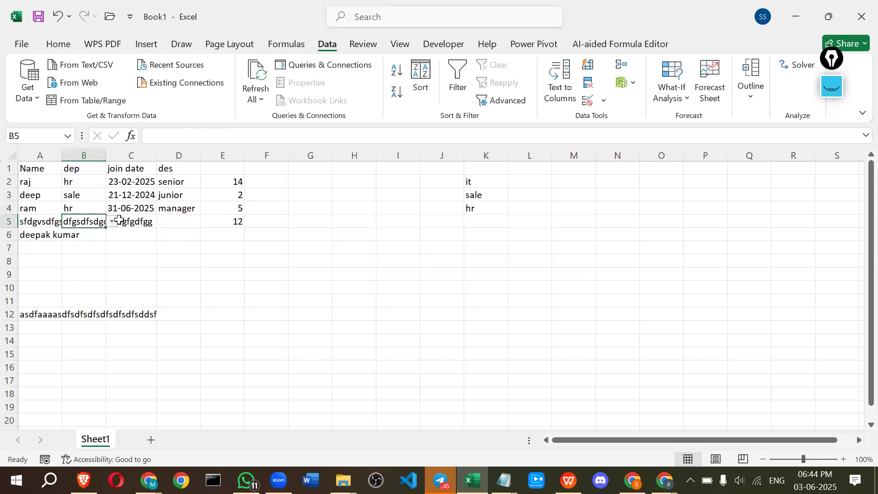
Step: Set the department in cell B5 to sale using its list of allowed values, and check the cells below for the list
click(112, 222)
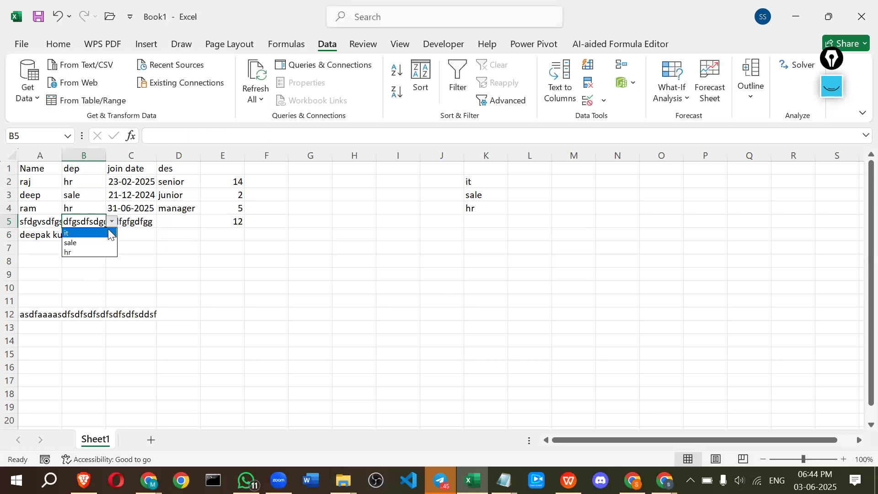
click(102, 243)
click(67, 247)
click(78, 273)
click(73, 299)
click(79, 339)
click(87, 359)
click(92, 291)
click(87, 235)
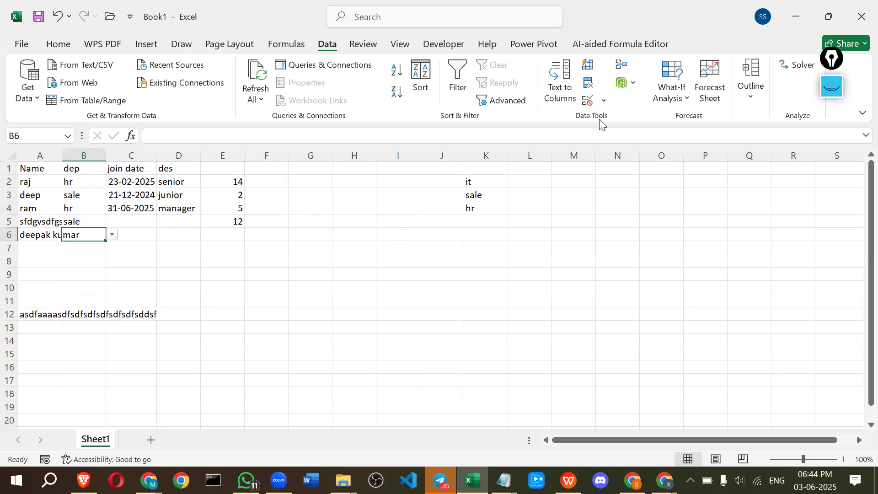
Step: Switch to the Data Validation document in Google Docs and review the Text Length and Custom Formula tasks
click(604, 101)
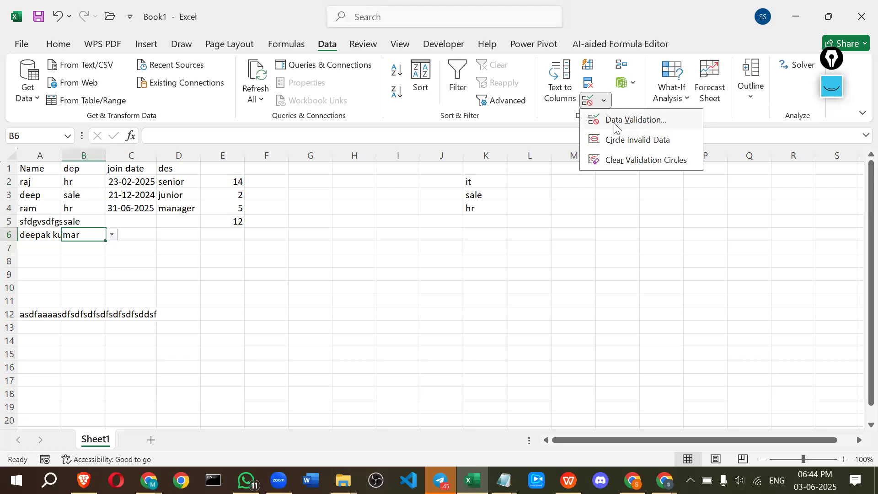
click(126, 182)
key(alt+Tab)
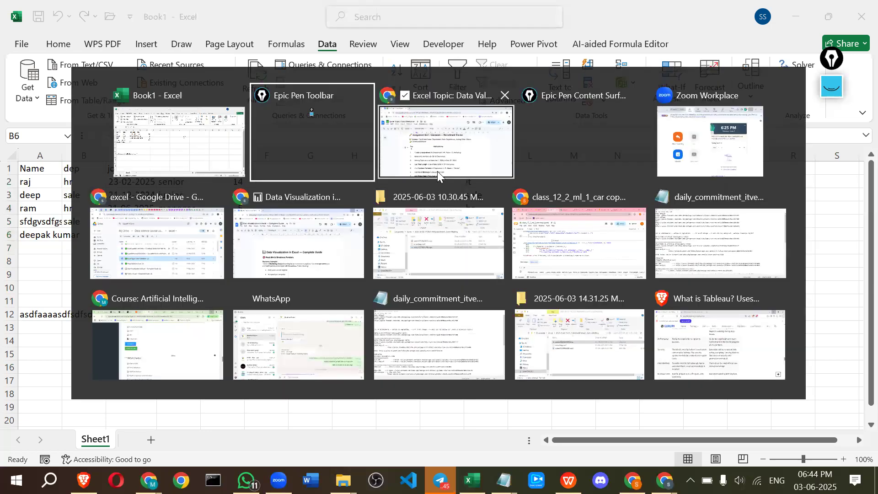
click(437, 170)
scroll(306, 260, down, 3)
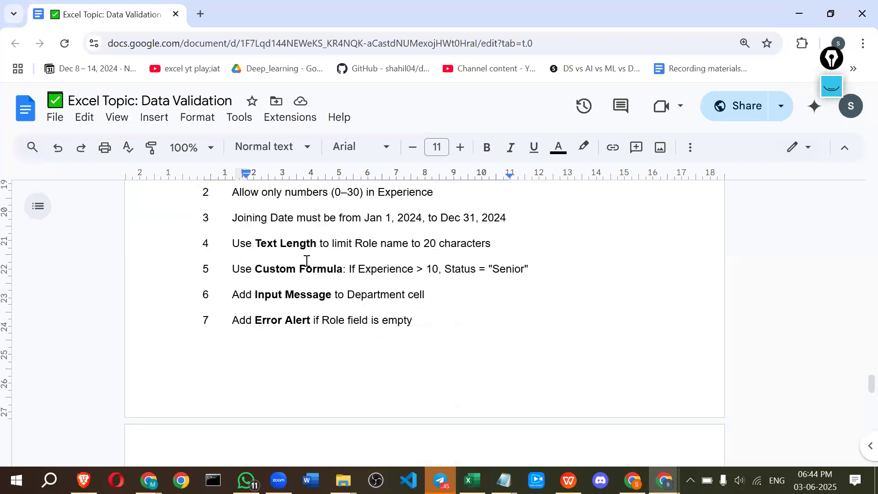
drag(273, 244, 443, 243)
drag(267, 271, 411, 266)
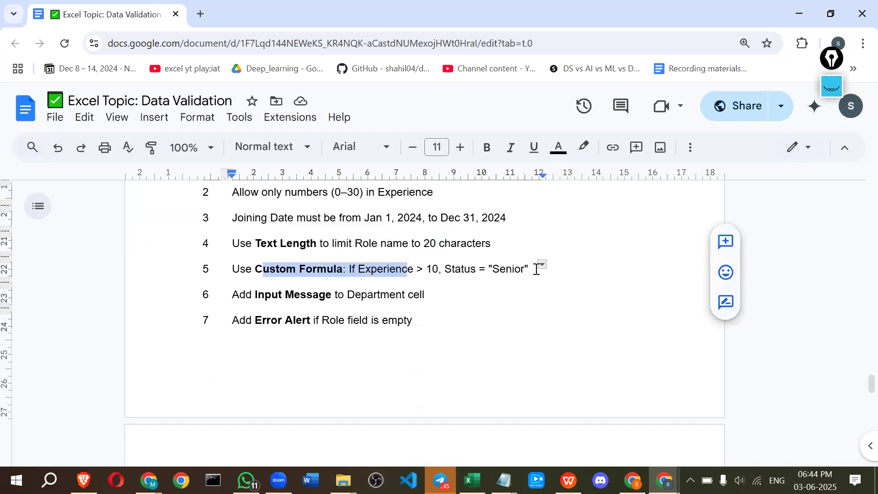
click(378, 294)
drag(359, 267, 438, 265)
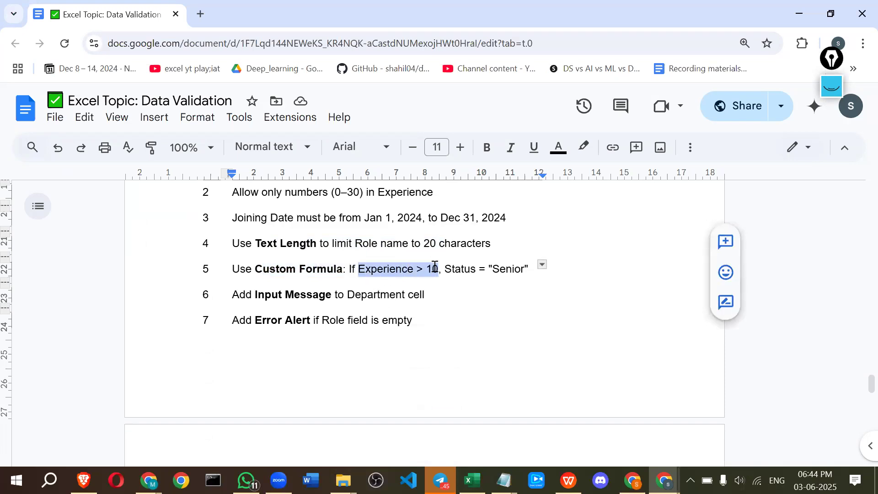
Step: Return to the Excel workbook, select the designation cells D2:D10 and open their Data Validation settings
key(alt+Tab)
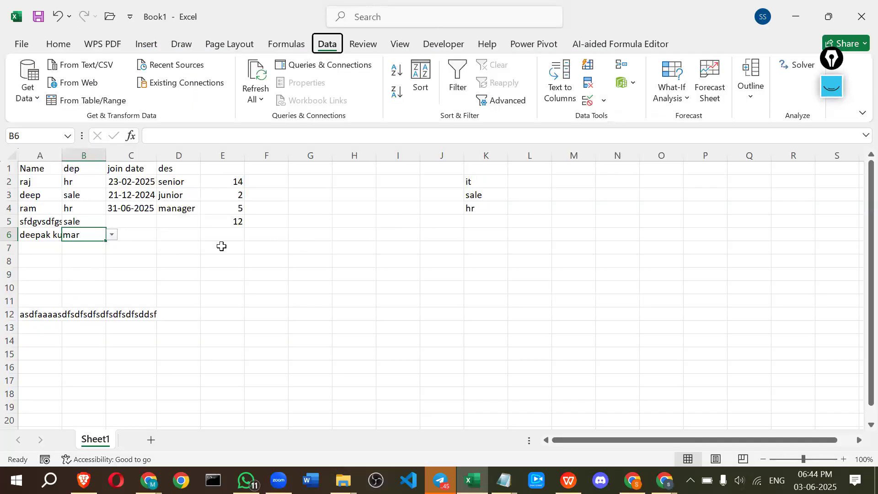
click(213, 252)
click(220, 184)
click(175, 183)
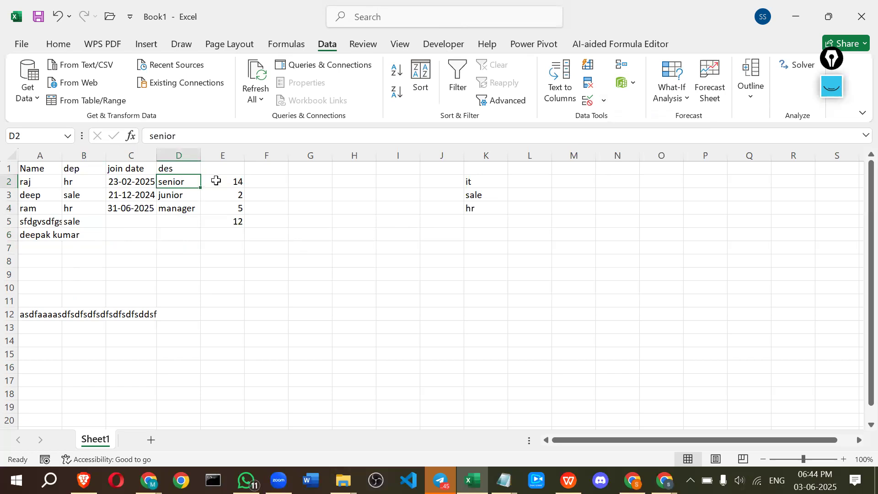
click(216, 181)
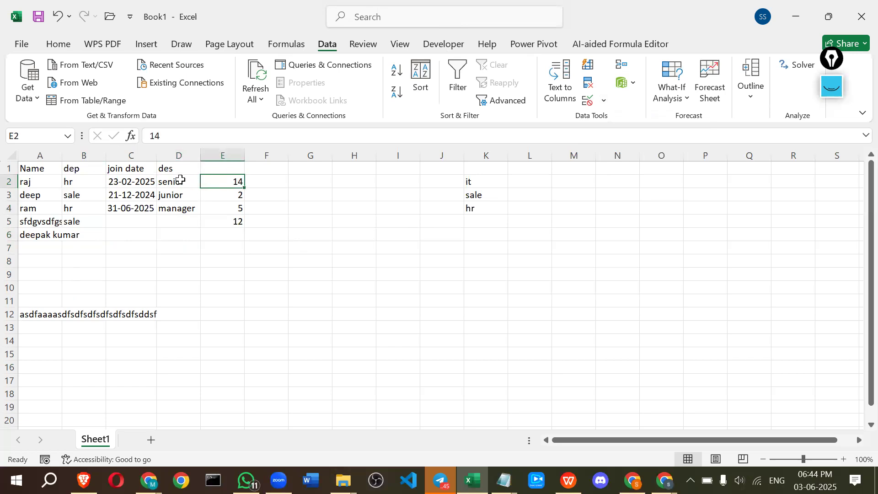
drag(176, 181, 170, 249)
drag(168, 168, 178, 295)
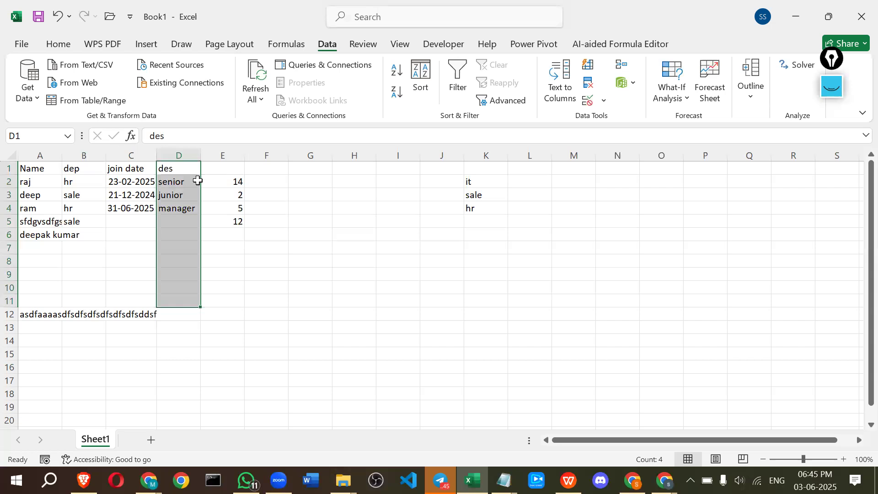
click(174, 182)
drag(174, 182, 178, 288)
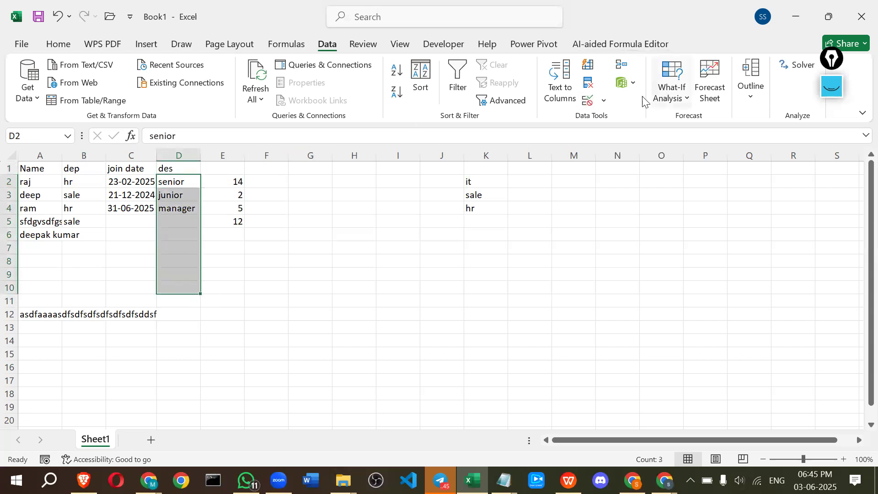
click(599, 101)
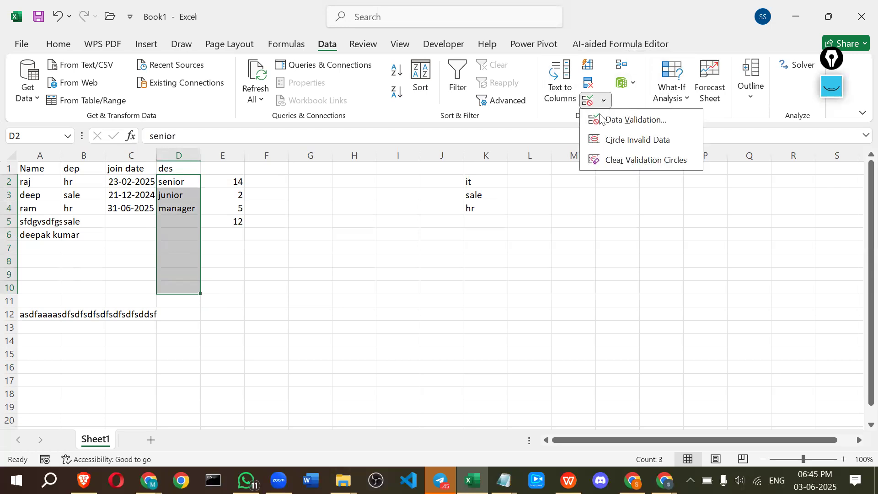
click(601, 118)
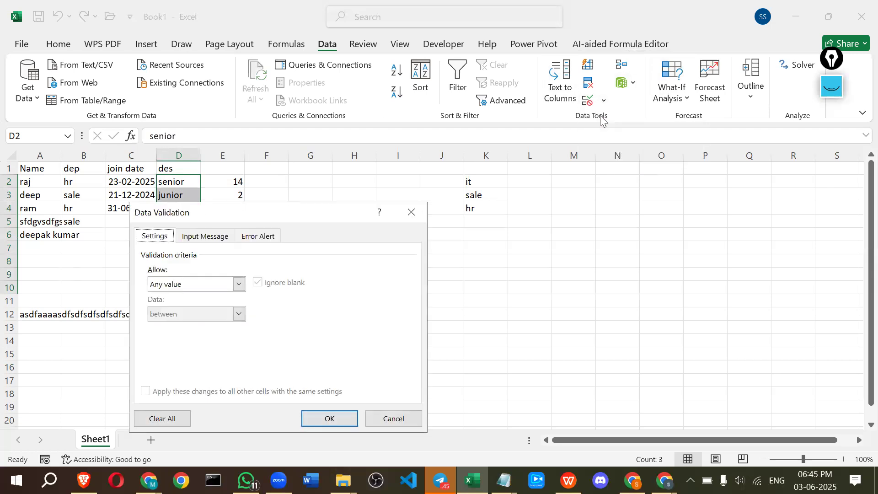
Step: Set the validation criteria to Custom with the formula =D1>10, consulting the experience condition in the assignment document
drag(299, 219, 674, 178)
click(558, 242)
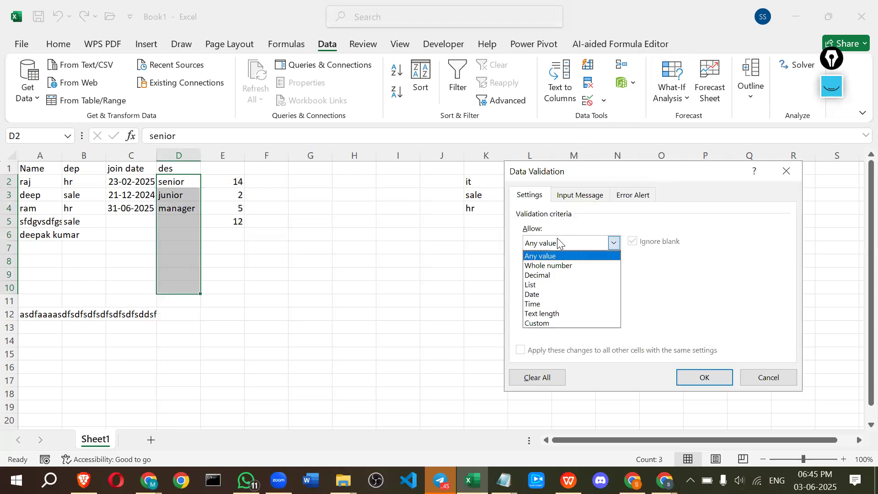
click(554, 334)
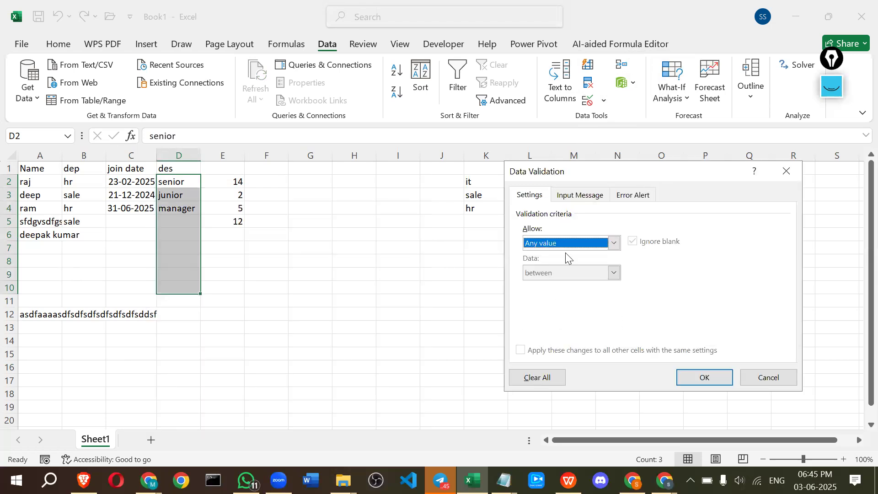
click(565, 243)
click(543, 321)
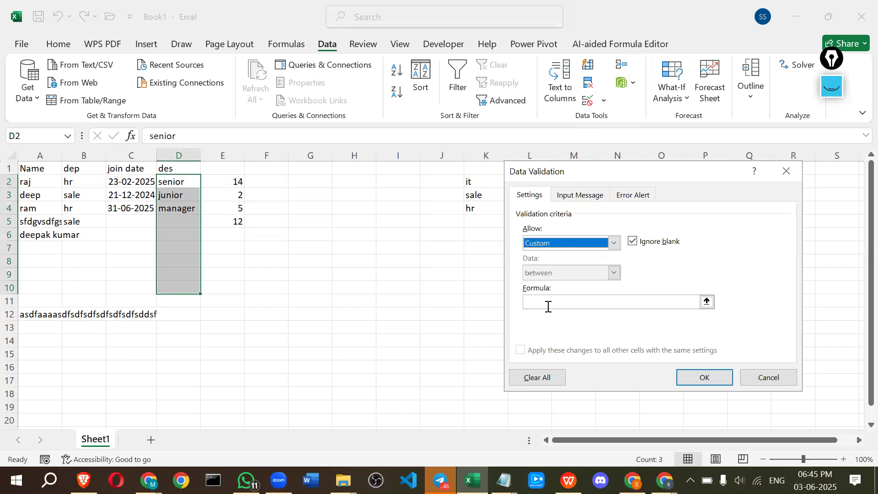
click(548, 304)
text(=D1)
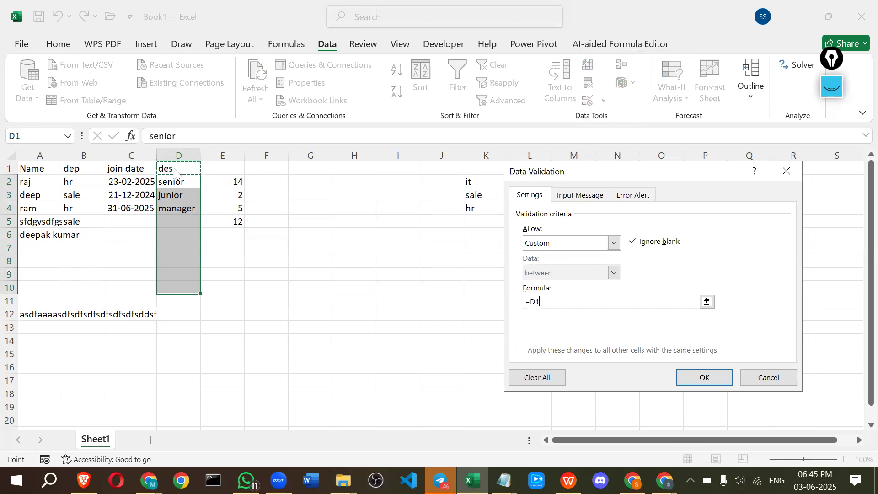
key(alt+Tab)
key(alt+Tab)
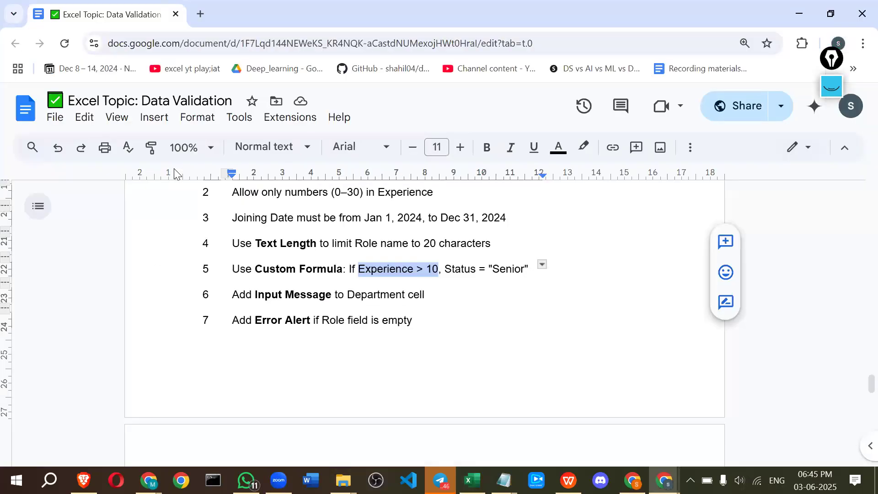
key(alt+Tab)
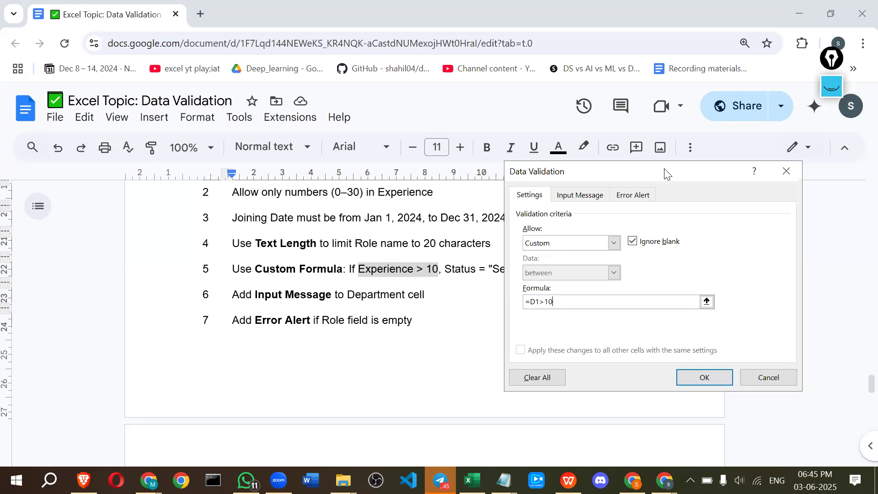
Step: Rework the custom formula to refer to the experience values in column E instead of D1, and confirm the rule
drag(667, 173, 711, 171)
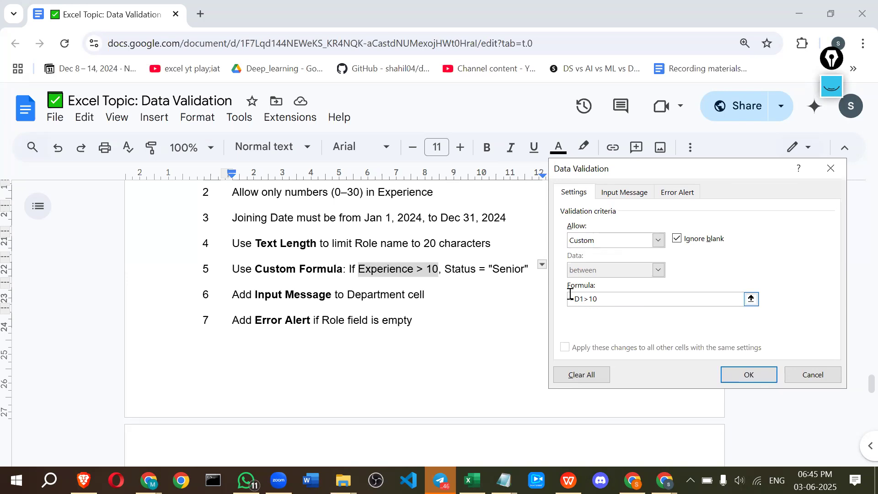
text(if)
drag(580, 299, 556, 300)
key(BackSpace)
text(=A)
key(BackSpace)
key(BackSpace)
text(=E2)
key(BackSpace)
key(BackSpace)
click(762, 373)
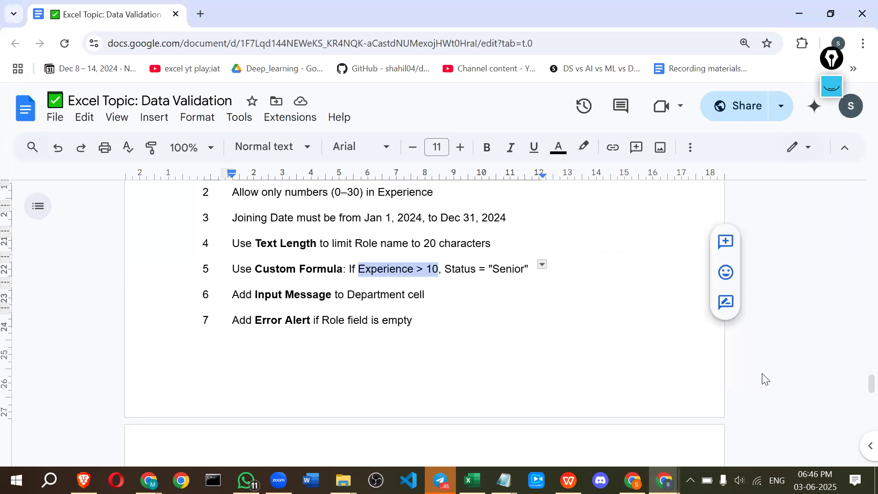
Step: Check the designation and experience values in the sheet, and look through the remaining assignment tasks up to Assignment Set 2
key(alt+Tab)
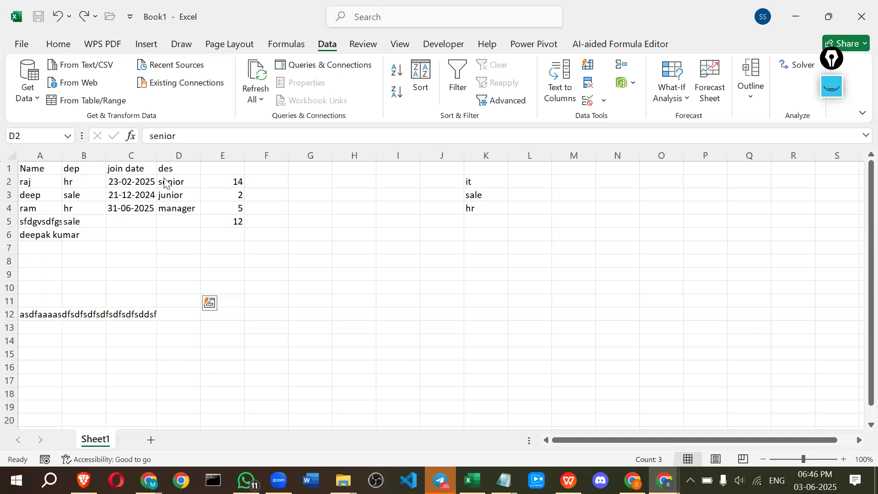
click(182, 179)
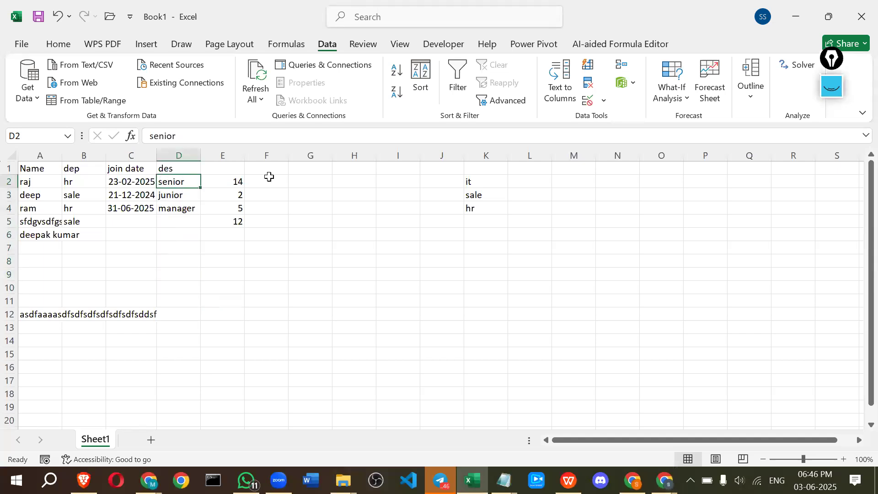
click(180, 192)
click(219, 179)
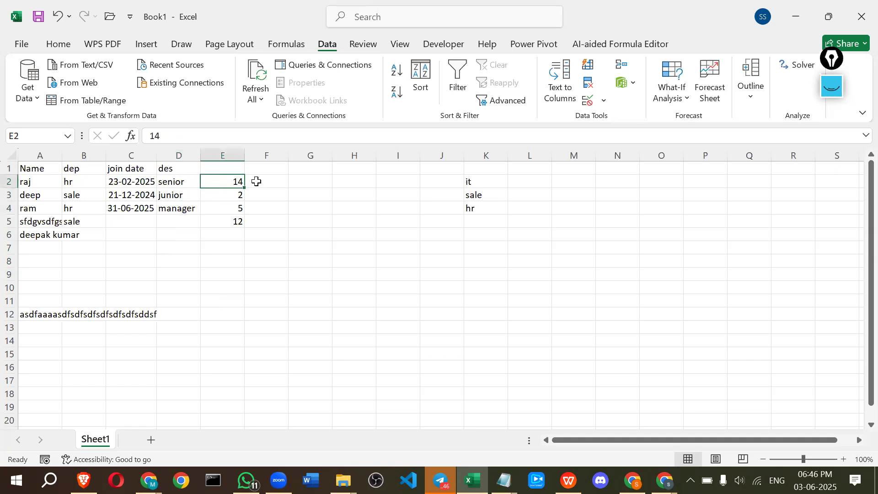
key(alt+Tab)
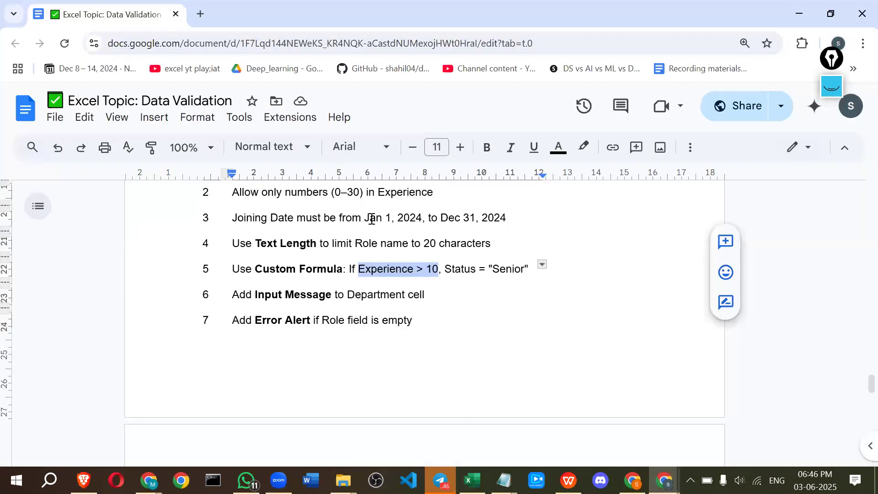
click(397, 271)
scroll(352, 250, down, 1)
scroll(352, 249, down, 2)
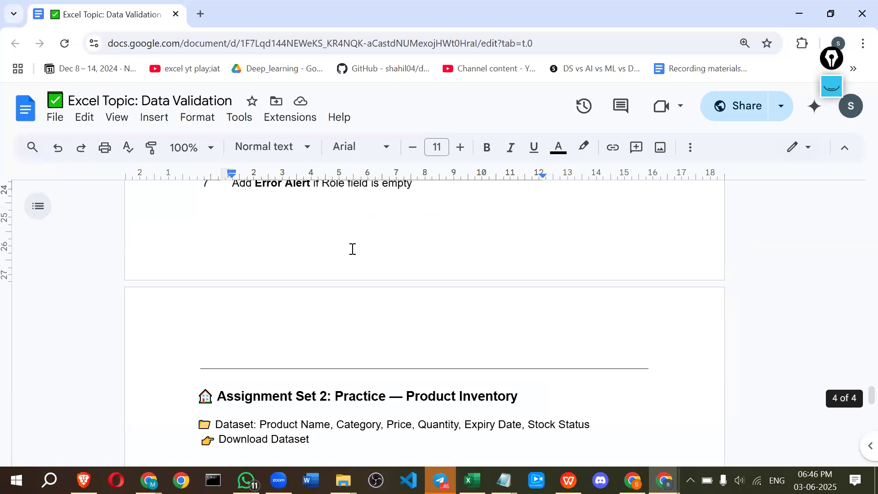
scroll(295, 227, up, 1)
scroll(258, 224, down, 2)
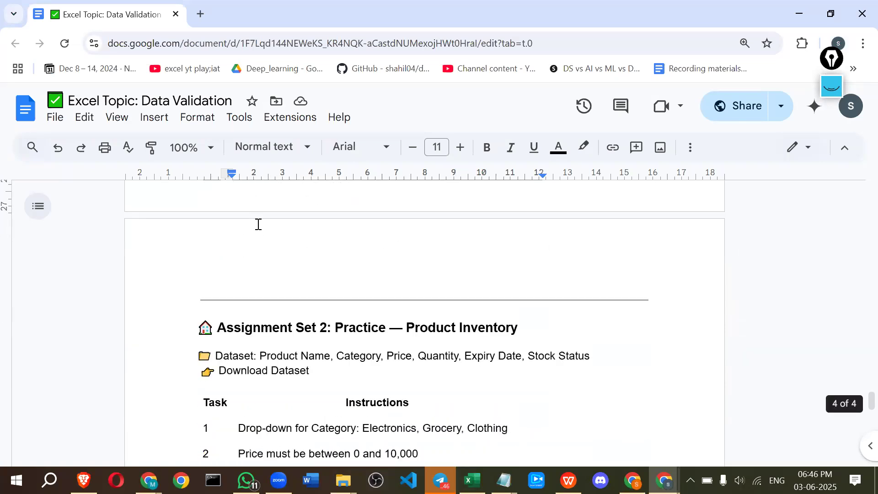
Step: Test the name column's text-length rule in the workbook by entering dfdfdfdfdf in cell A7
key(alt+Tab)
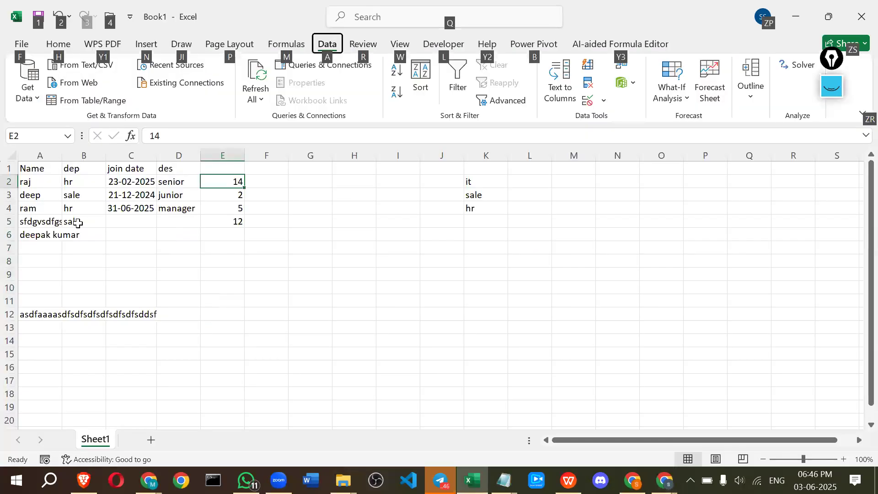
click(78, 222)
click(25, 245)
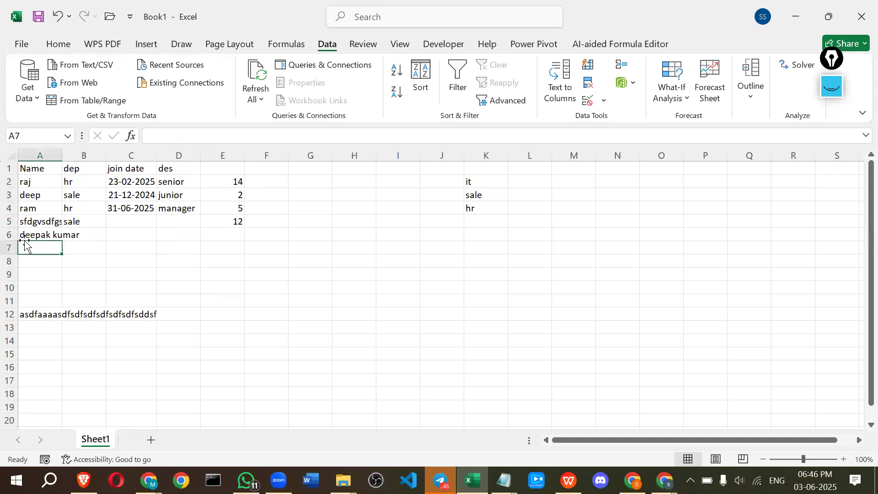
text(dfdfdfdfdf)
key(Return)
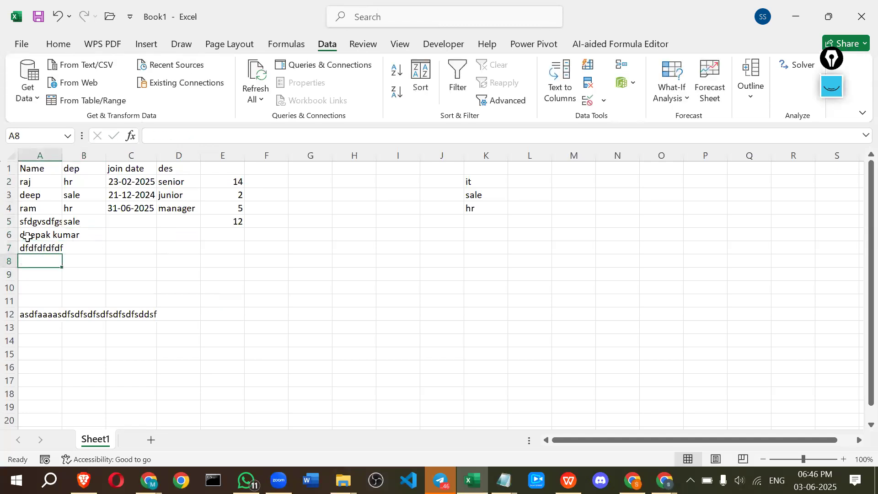
Step: Test the 15-character name limit by entering dsssdddddddddddddddddd in cell A7, and cancel the entry
key(Up)
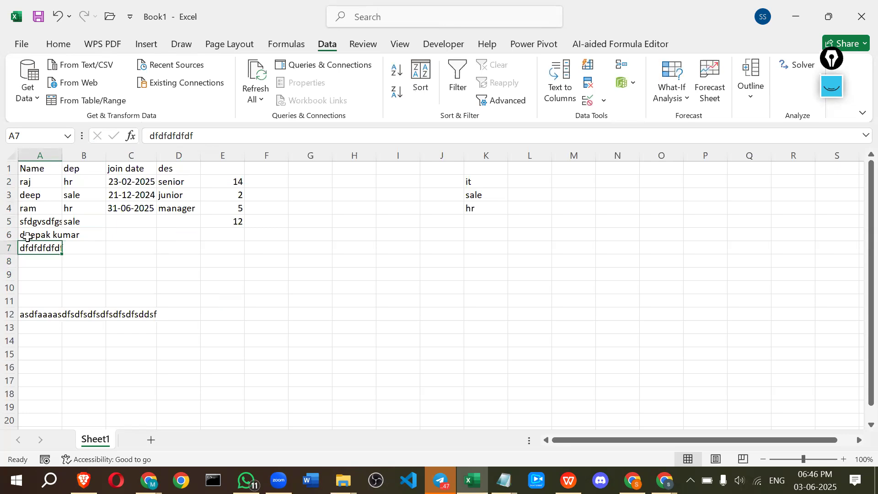
text(dsssdddddddddddddddddd)
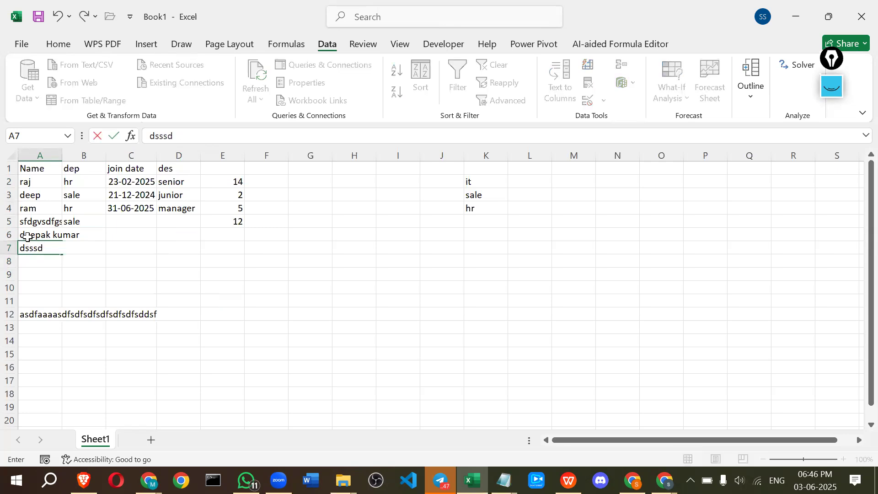
key(Return)
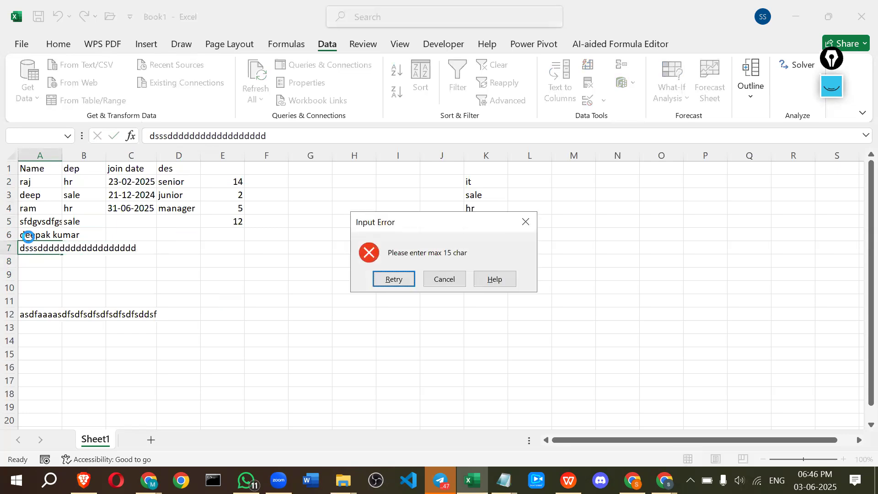
click(438, 270)
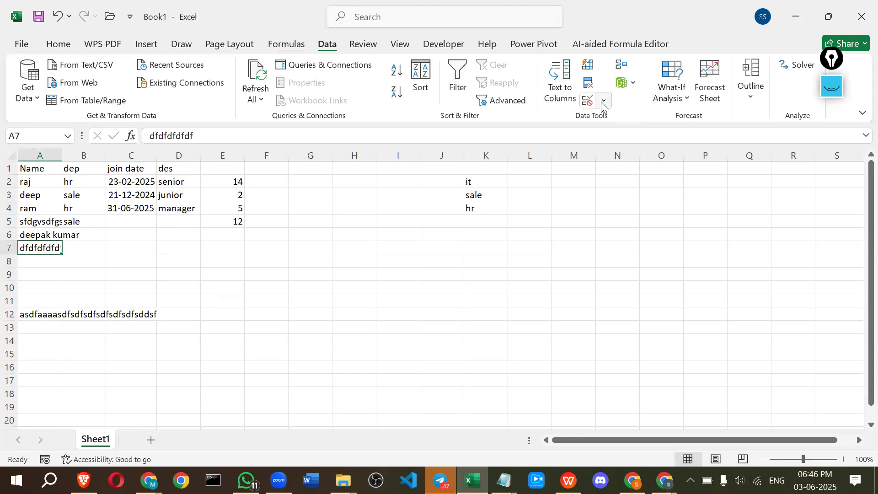
Step: Add an input message titled value with the text max char 15 to cell A7's validation, and check it by reselecting the cell
click(603, 102)
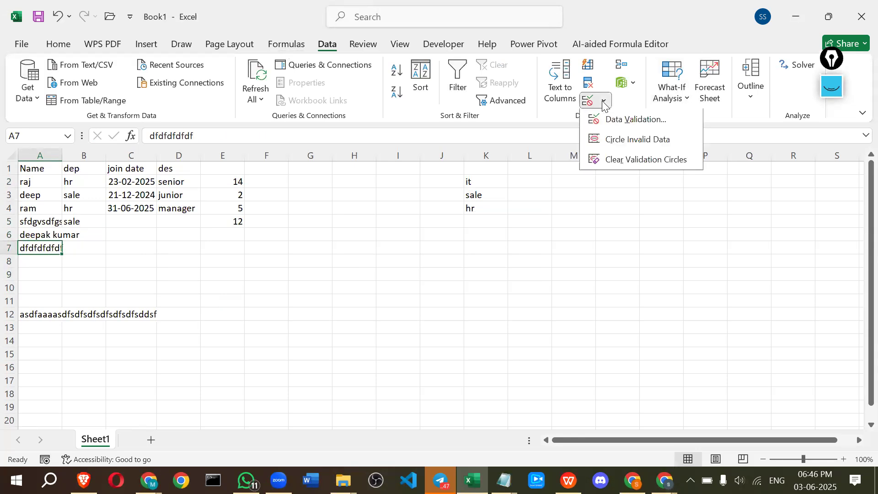
click(633, 120)
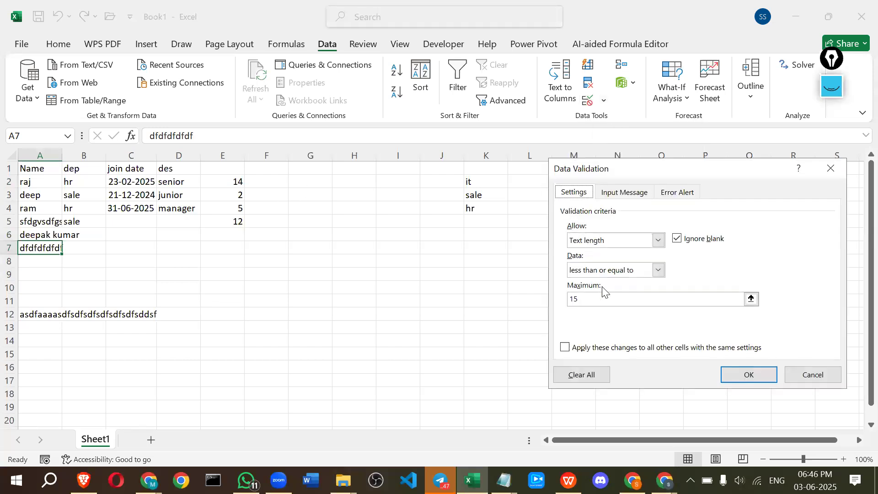
click(646, 193)
click(592, 257)
text(value)
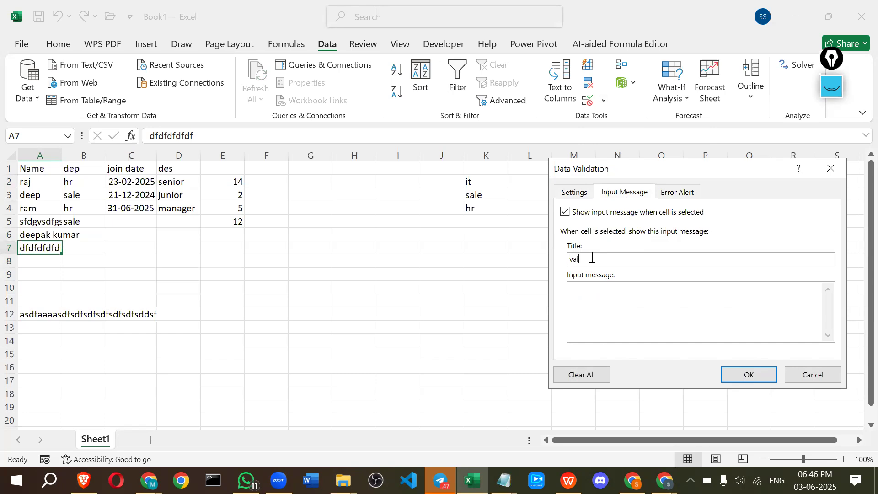
click(580, 292)
text(mar char 15)
click(749, 374)
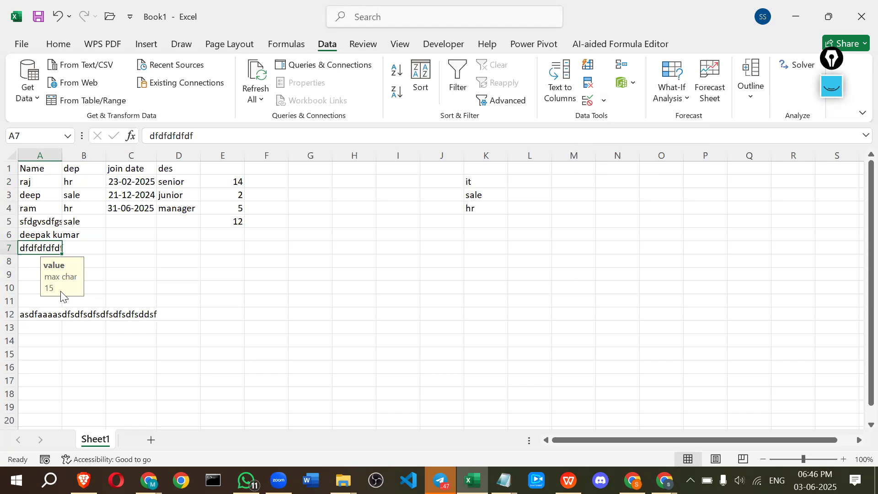
click(44, 235)
click(42, 248)
click(150, 259)
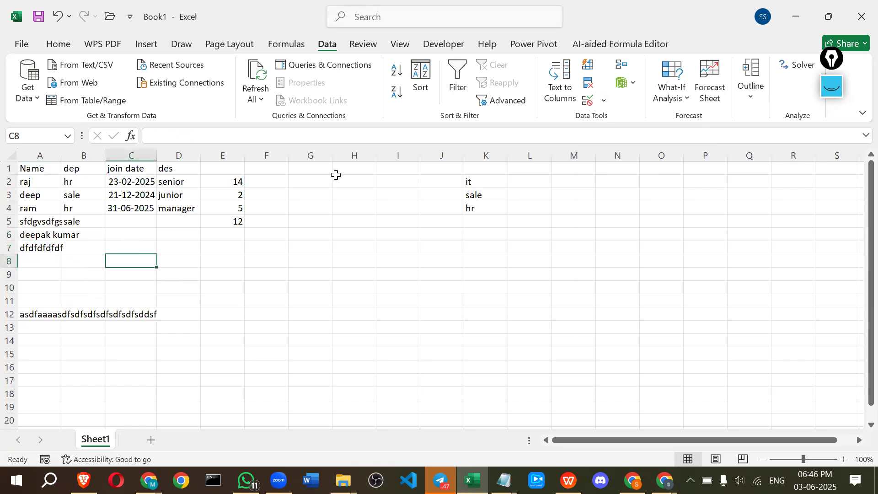
Step: Circle the invalid data with the name cells A2:A7 selected
click(603, 101)
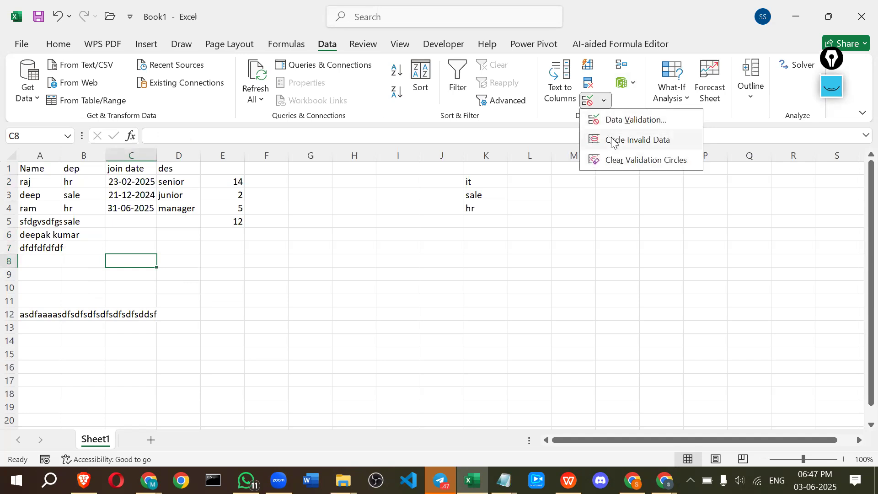
click(28, 183)
drag(29, 183, 32, 249)
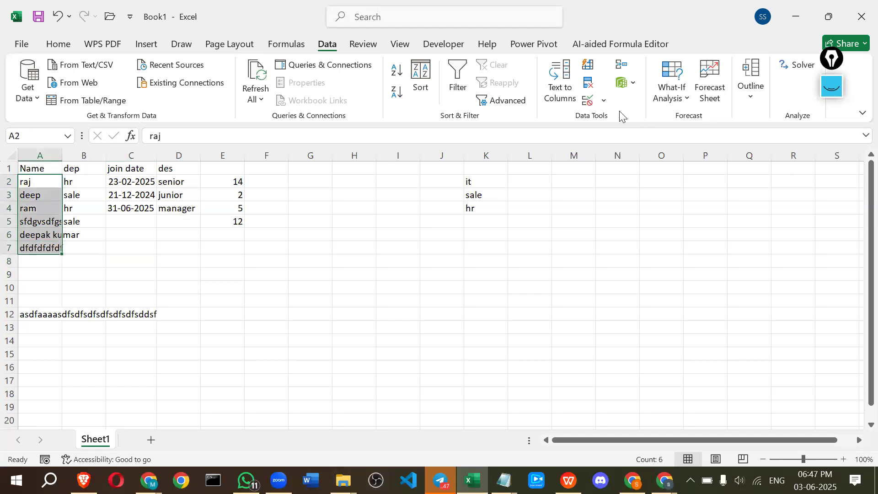
click(603, 100)
click(609, 139)
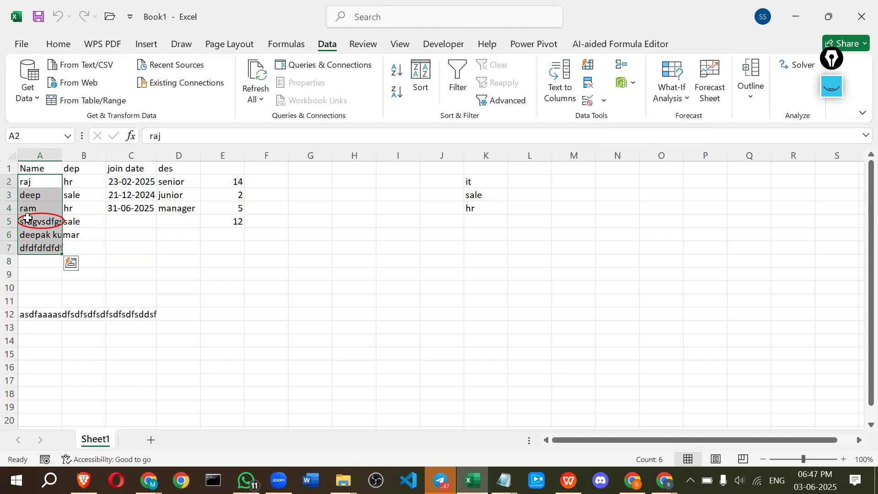
Step: Replace the circled overlong name in cell A5 with khj
double_click(33, 220)
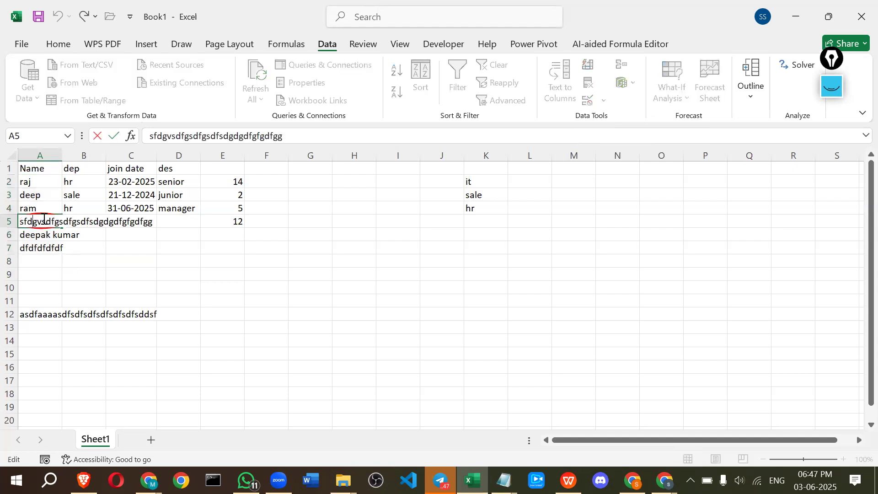
text(jh)
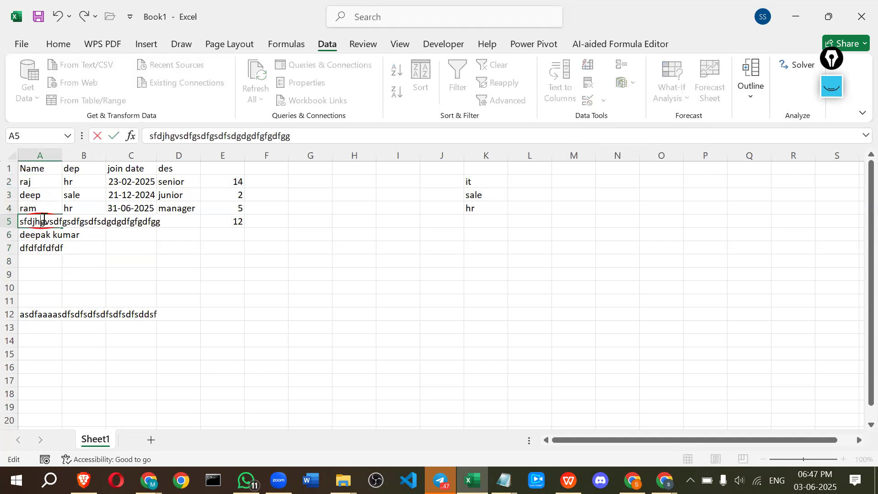
double_click(43, 221)
key(BackSpace)
text(khj)
key(Return)
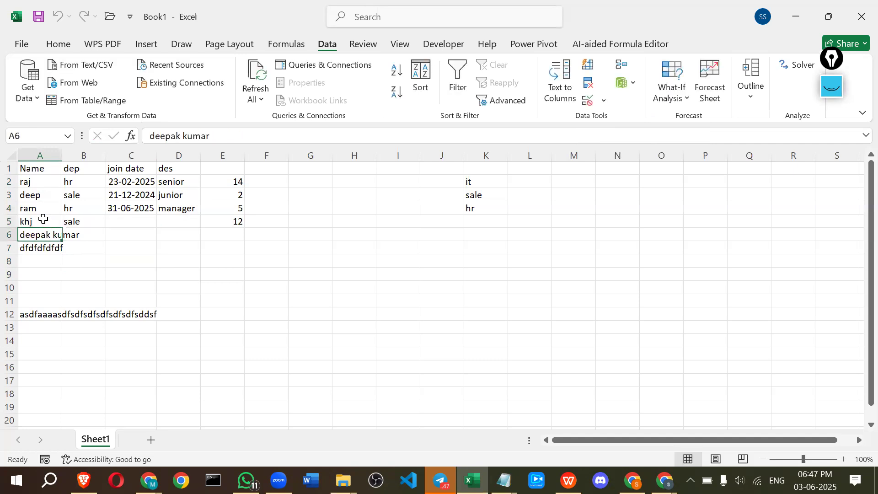
Step: Switch to the assignment document in Google Docs and look through the tasks of Assignment Sets 2 and 3
click(605, 101)
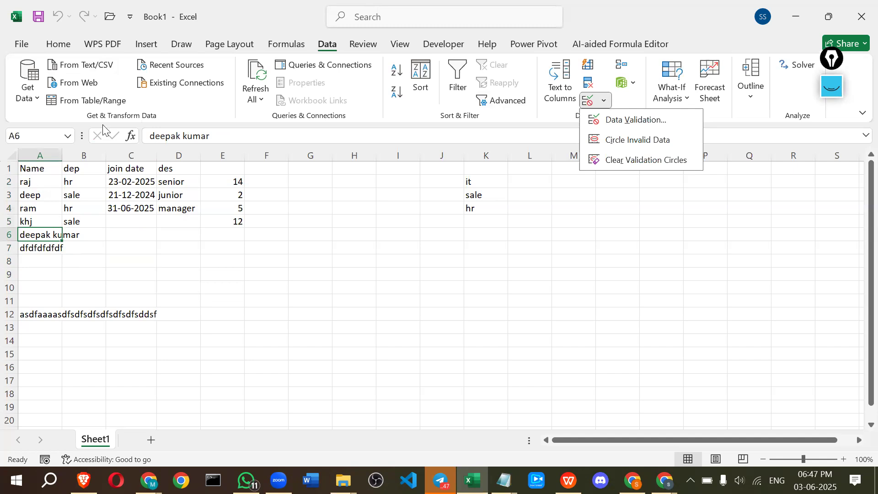
key(alt+Tab)
scroll(279, 219, down, 5)
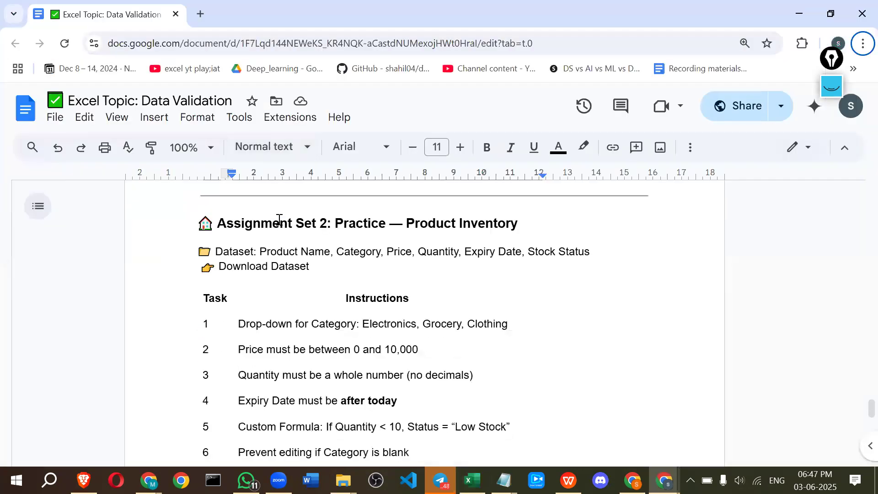
scroll(273, 208, down, 6)
scroll(271, 214, up, 4)
scroll(274, 220, up, 1)
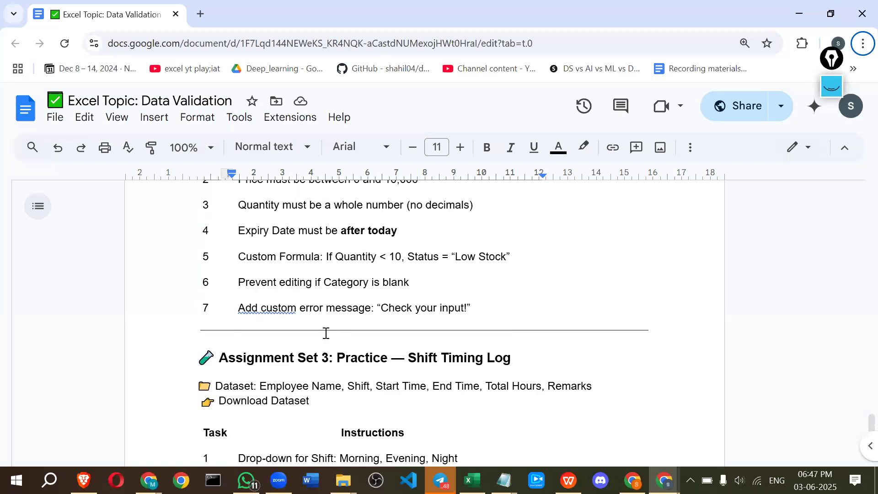
scroll(325, 334, down, 1)
scroll(324, 331, up, 2)
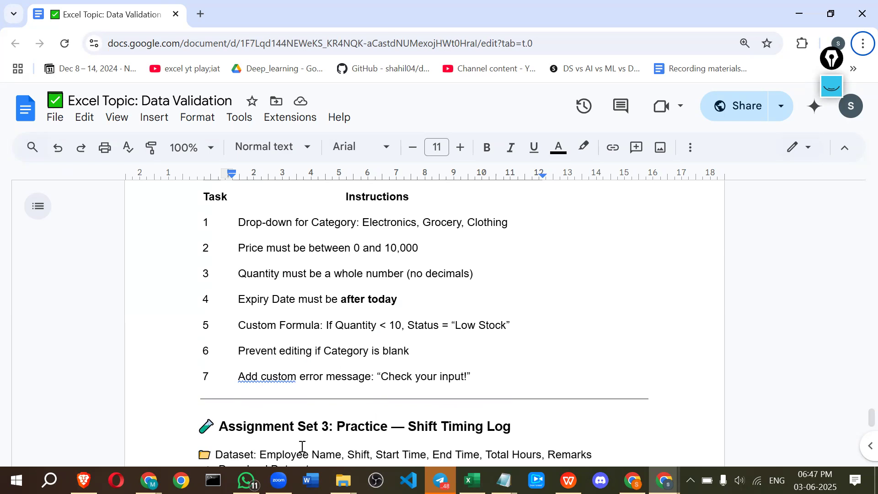
scroll(290, 280, down, 10)
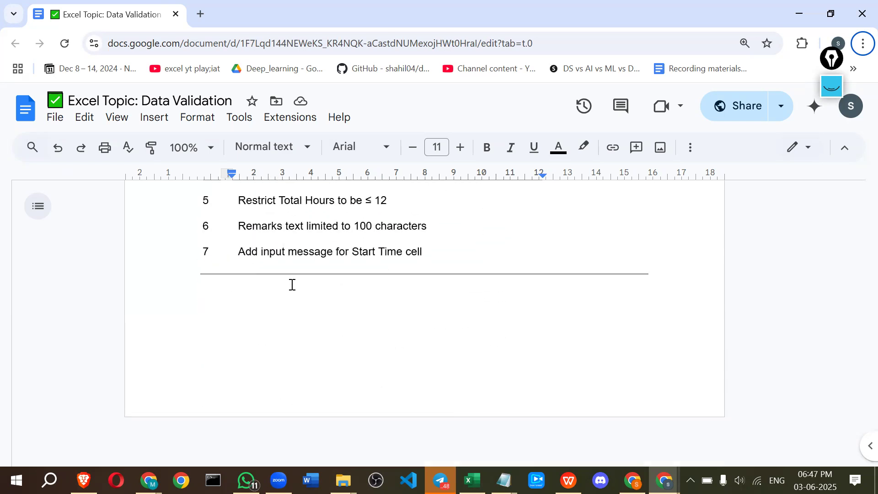
key(alt+Tab)
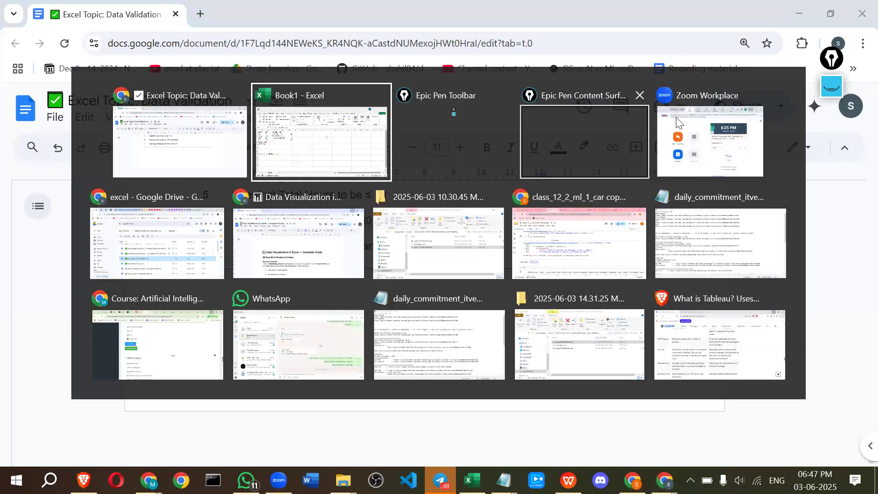
key(Escape)
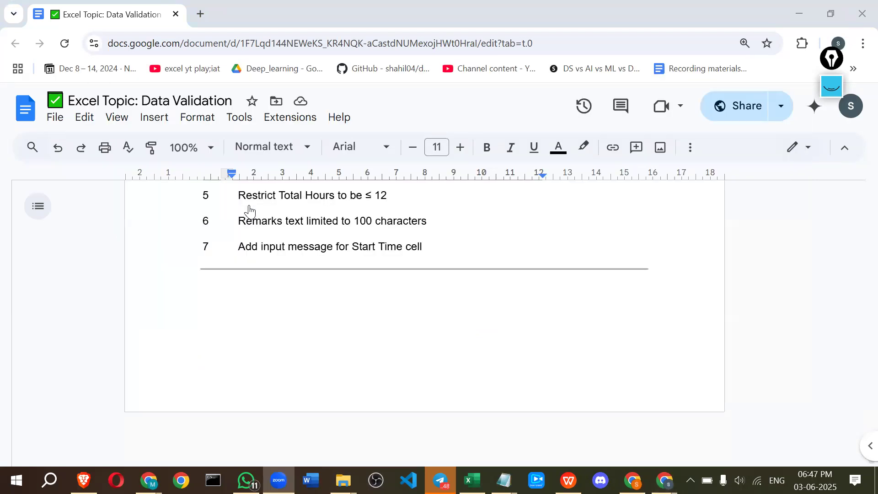